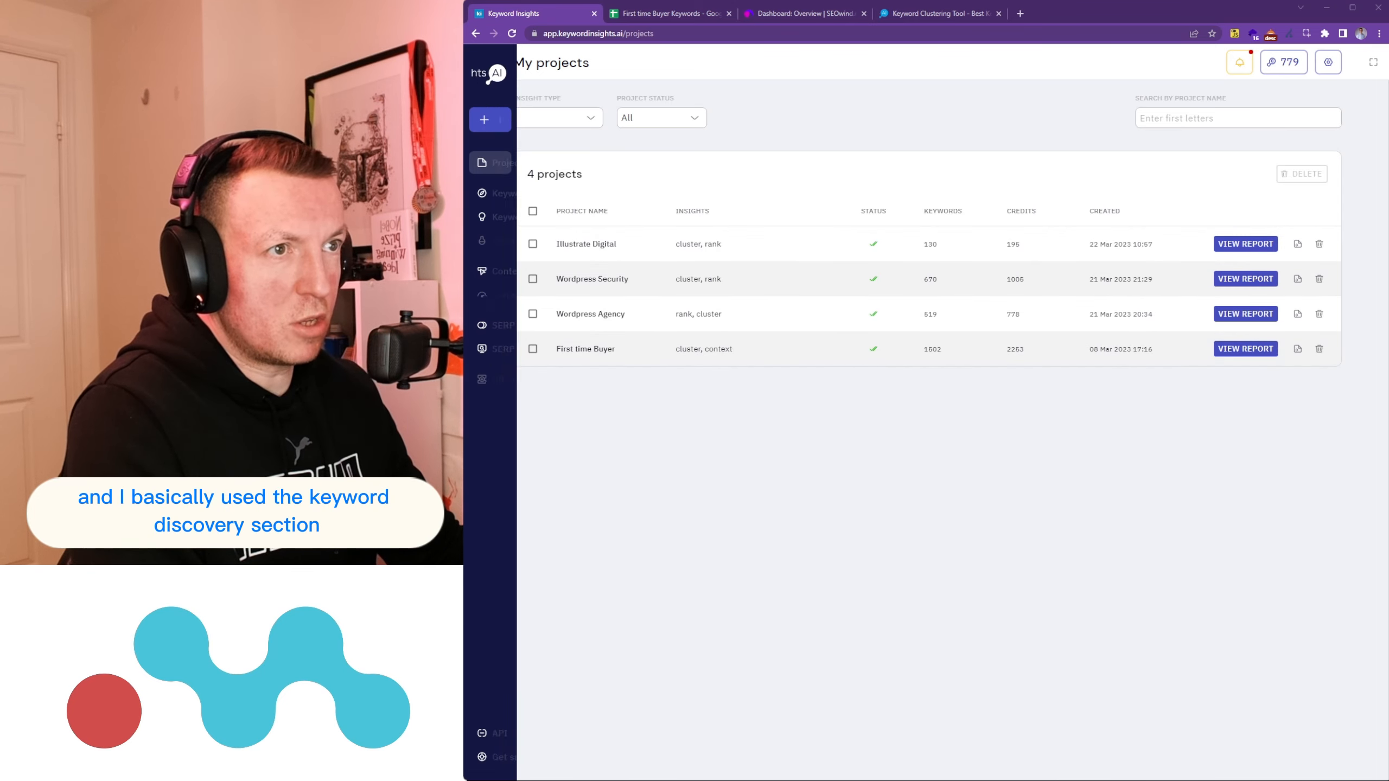
Step: Open the "First time buyer mortgages" keyword discovery and review its keywords filtered by "how"
left_click(509, 194)
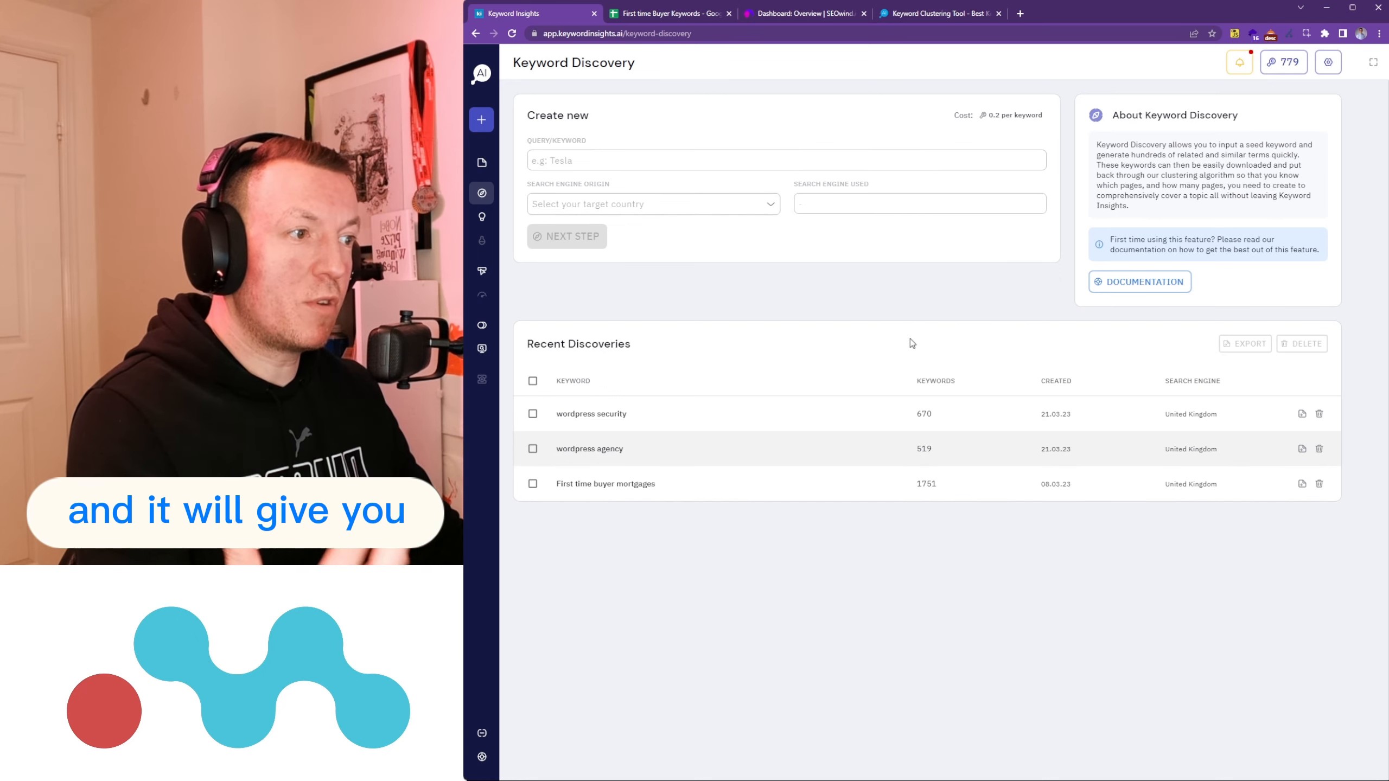
mouse_move(496, 176)
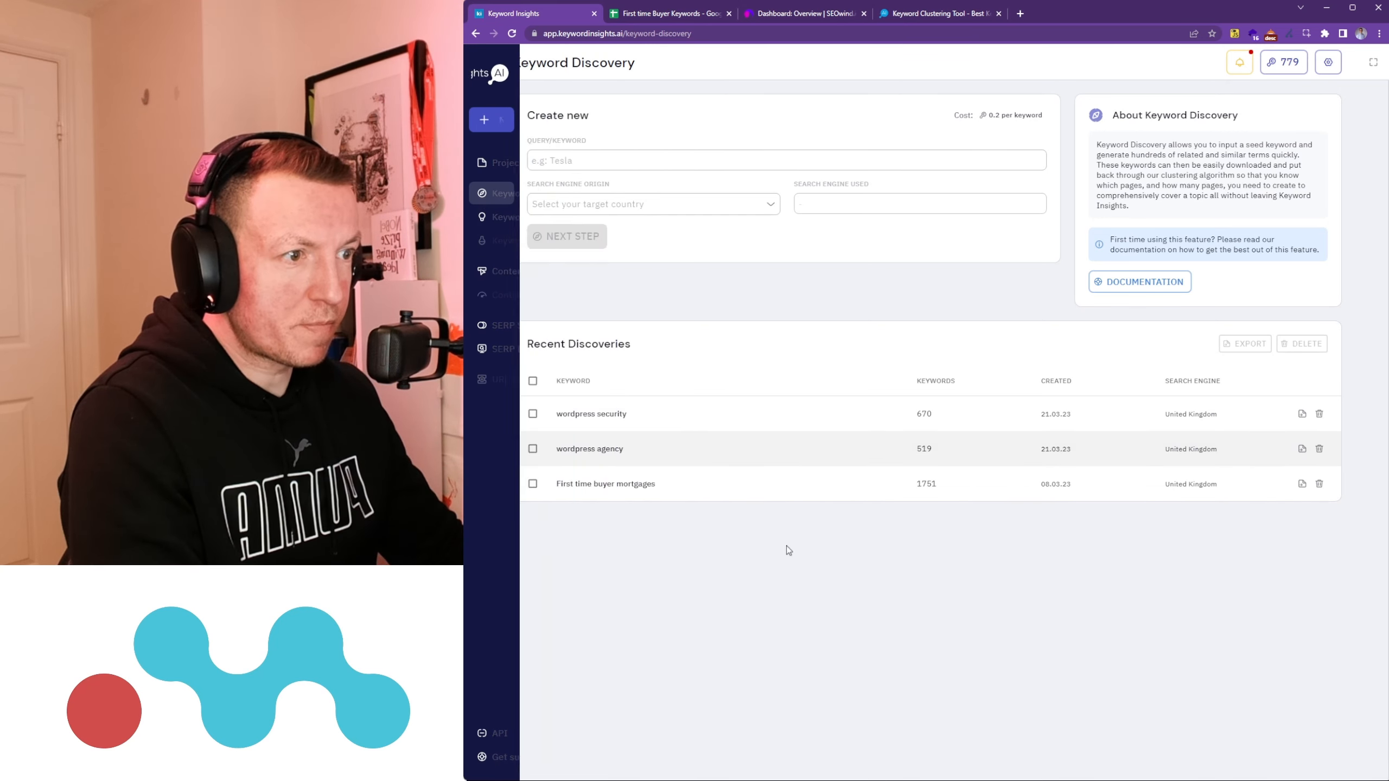
left_click(824, 492)
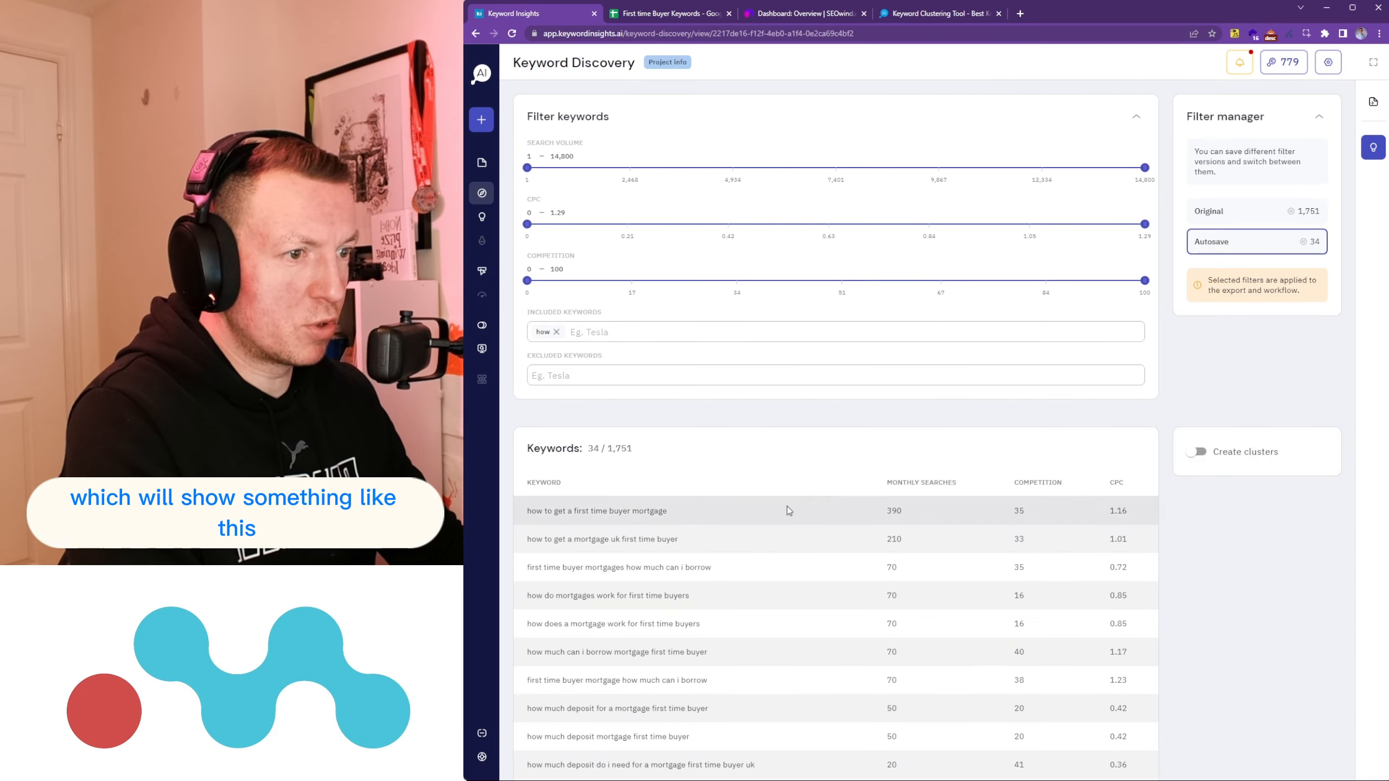
scroll(787, 511, "down", 1)
scroll(754, 525, "up", 1)
scroll(754, 525, "down", 1)
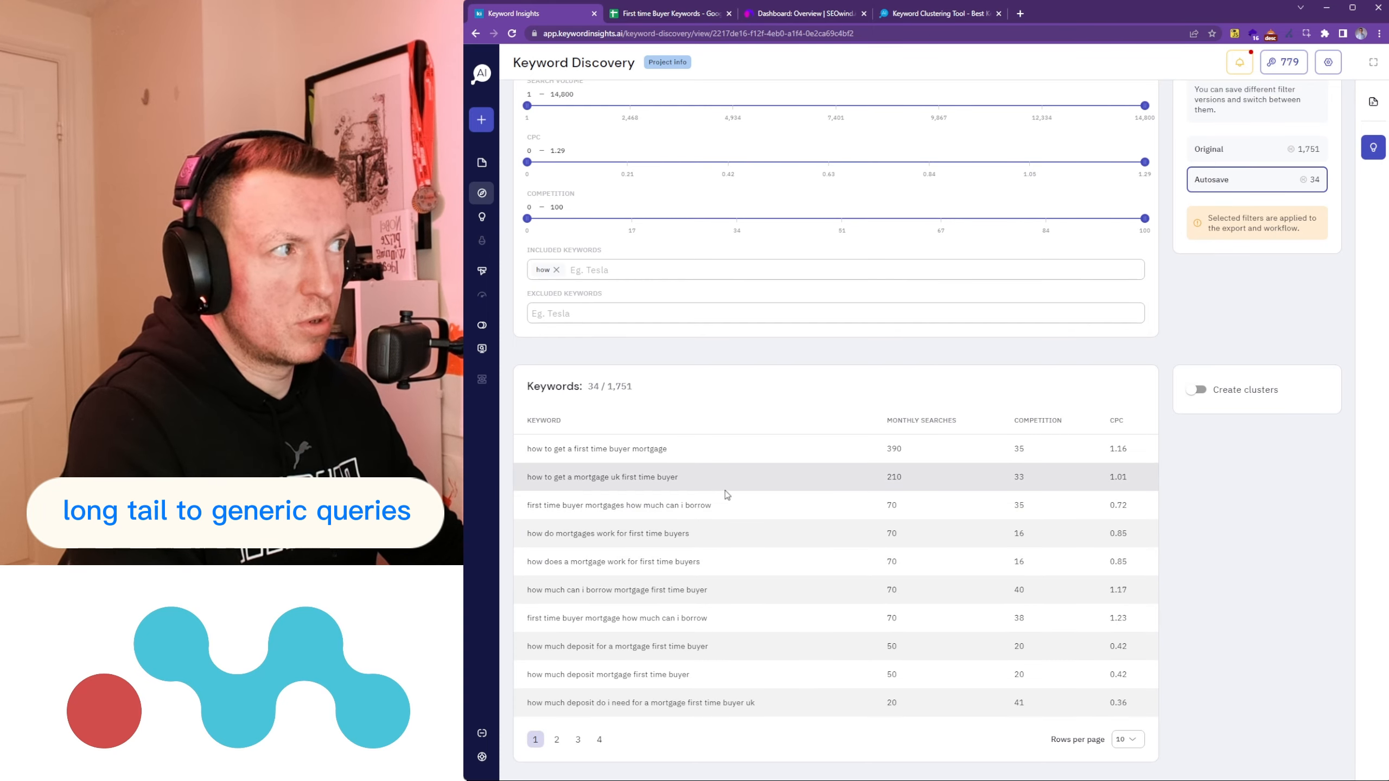
scroll(733, 492, "up", 1)
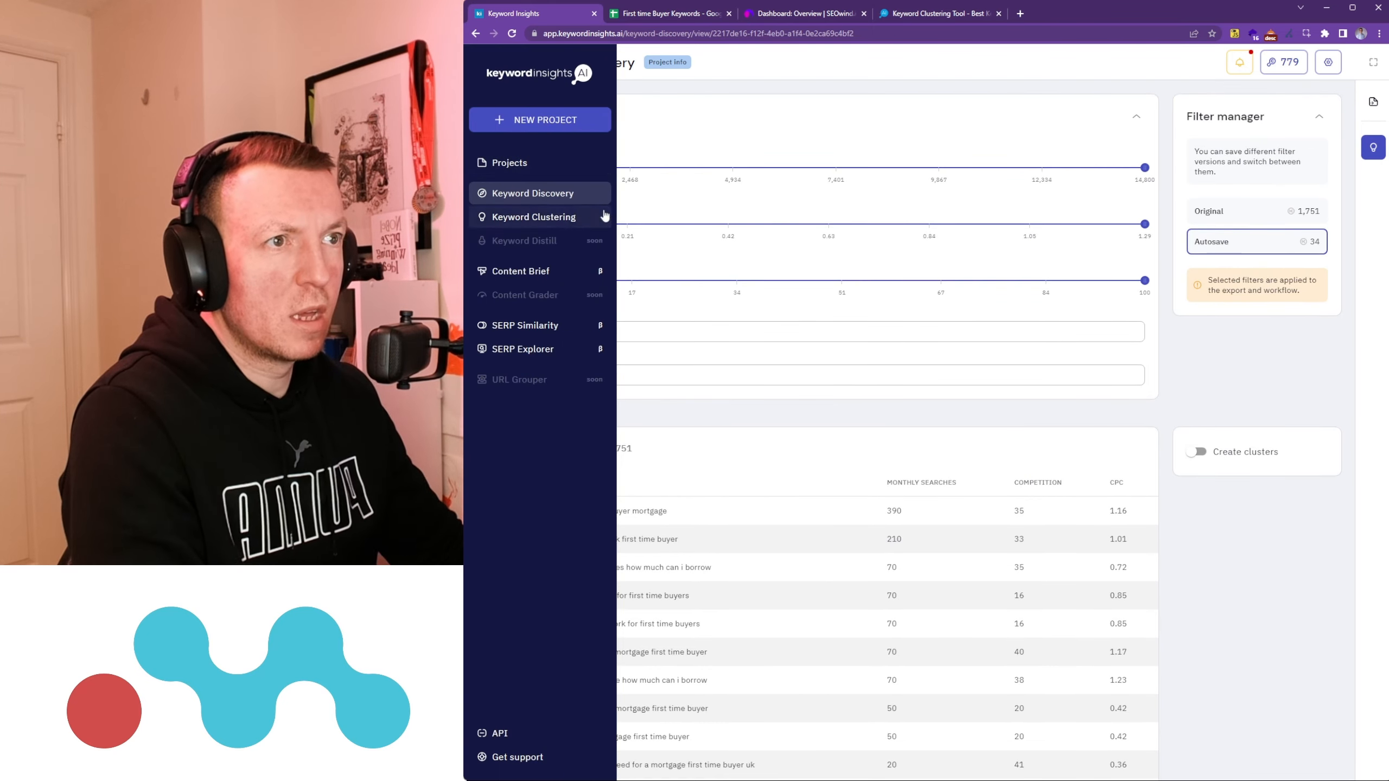
mouse_move(535, 213)
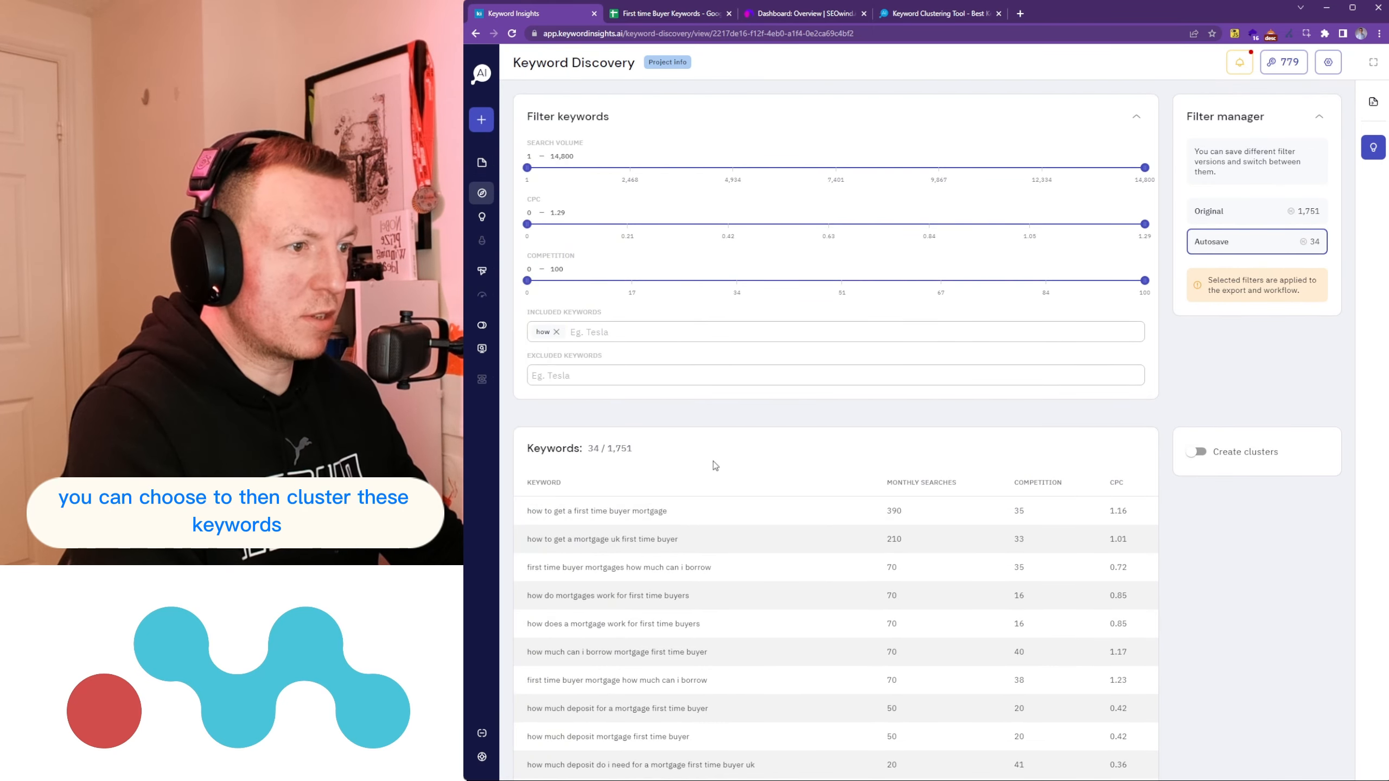
Step: Enable Create clusters for the filtered keywords and review the Cluster, Title AI, Context and Rank options
left_click(1196, 453)
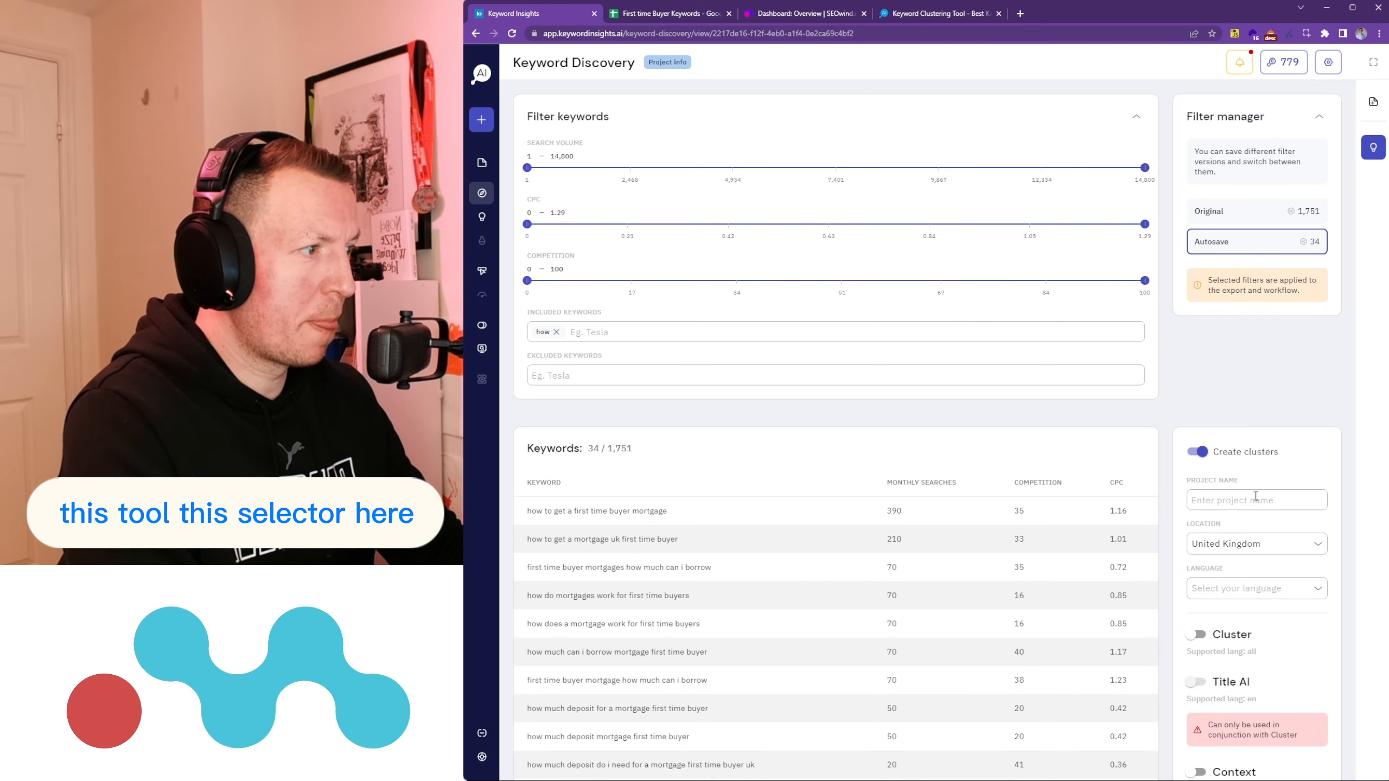
scroll(1255, 496, "down", 3)
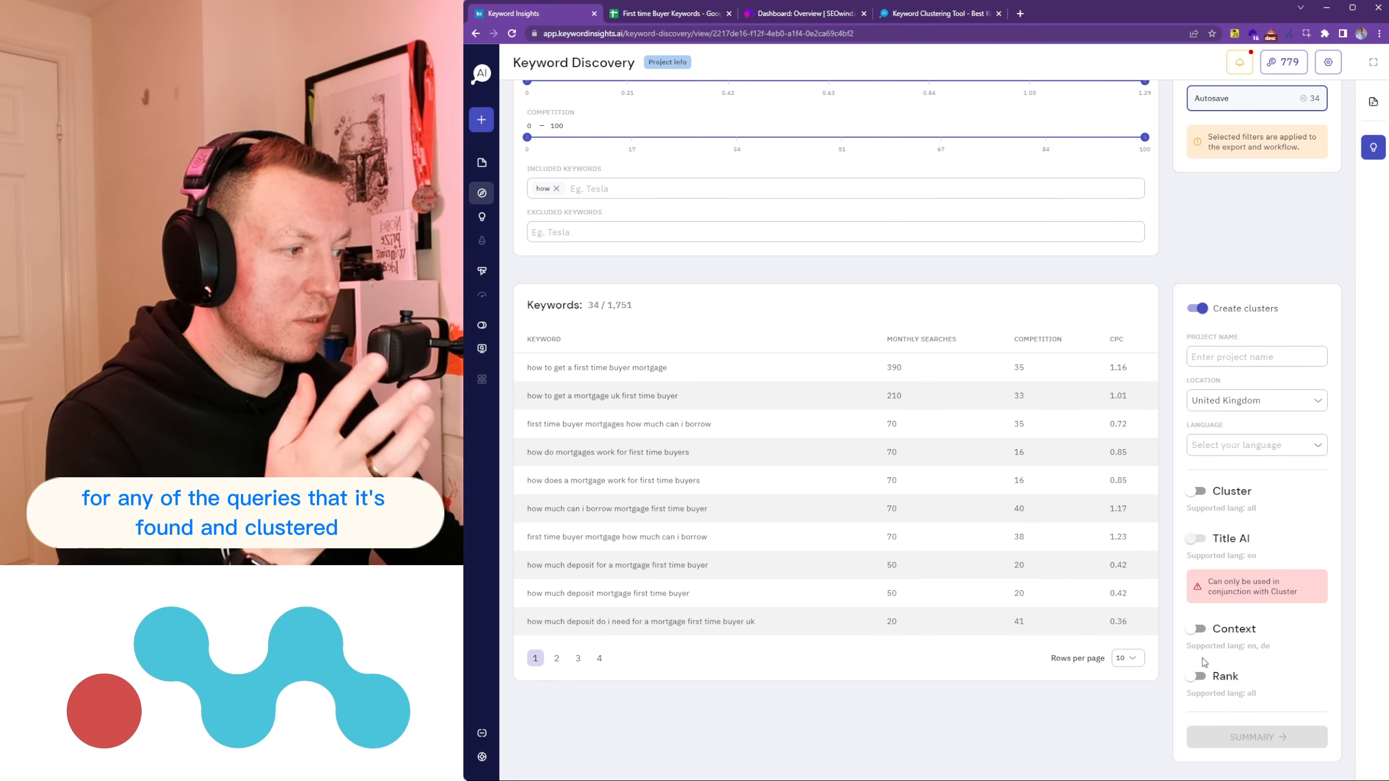
mouse_move(488, 231)
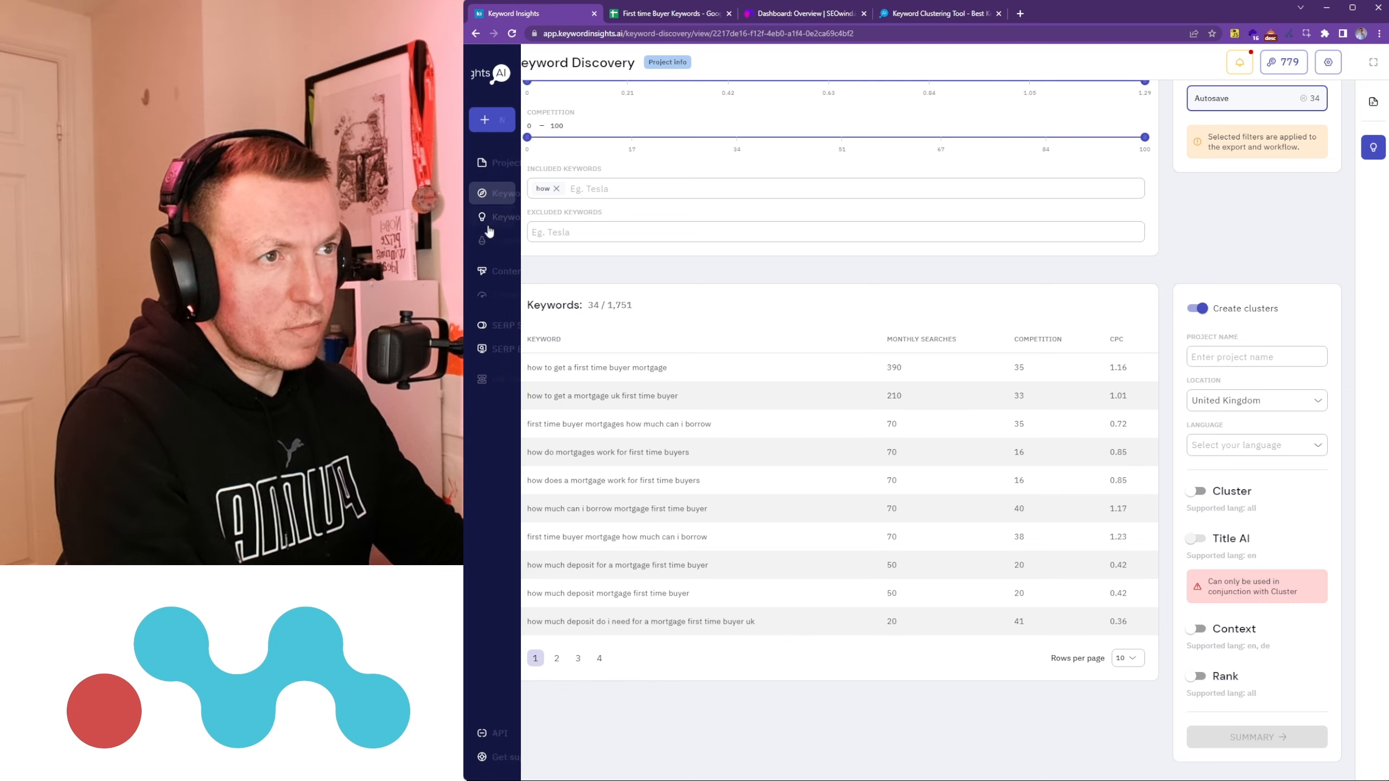
Step: Open the clustering report of the First time Buyer project from the project list
left_click(524, 218)
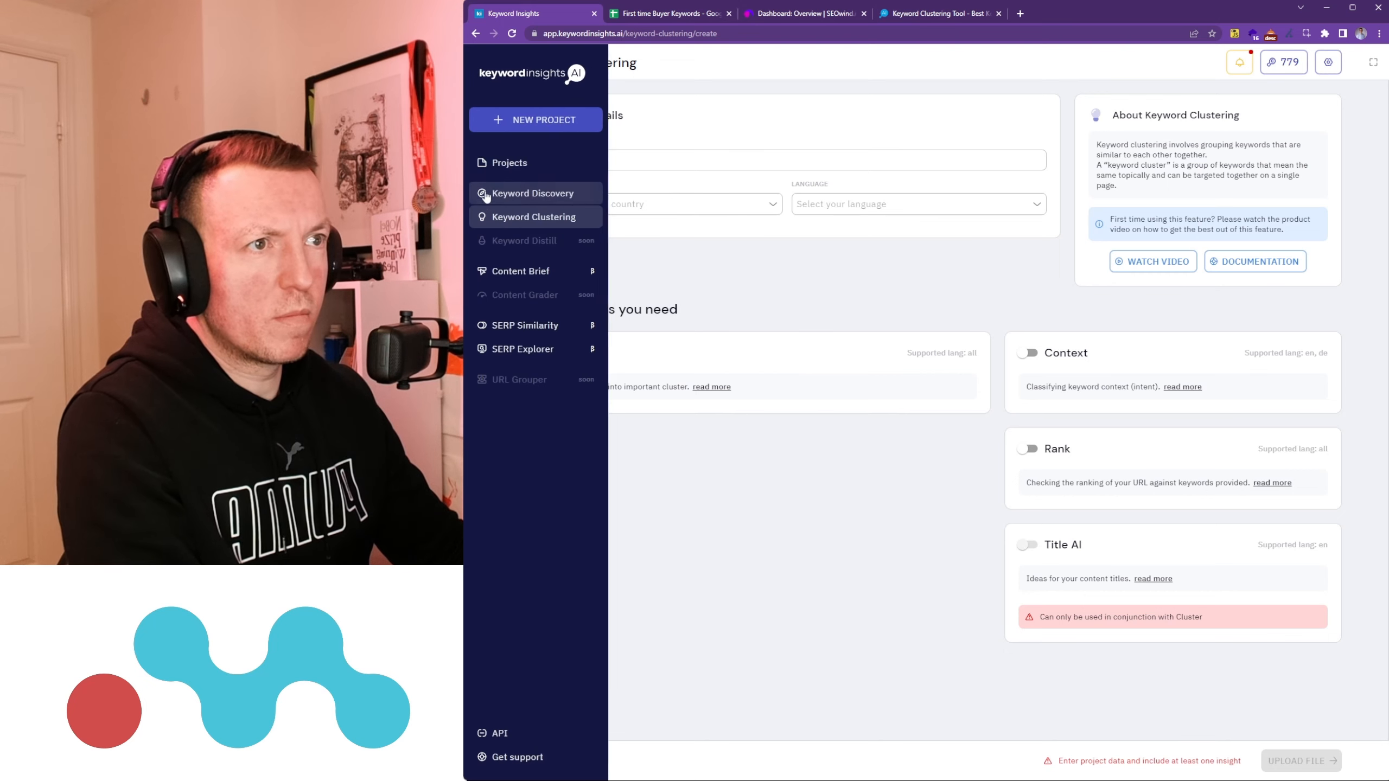
left_click(504, 162)
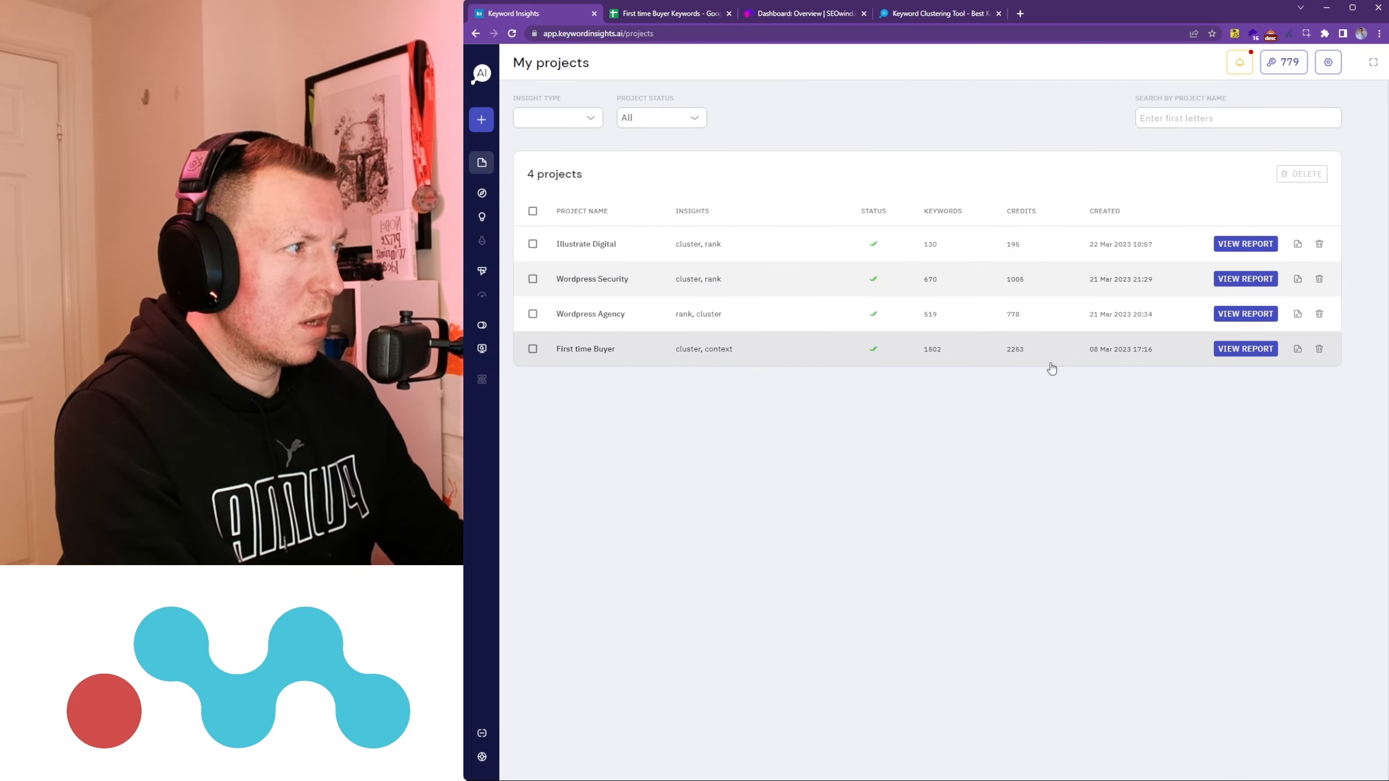
left_click(757, 348)
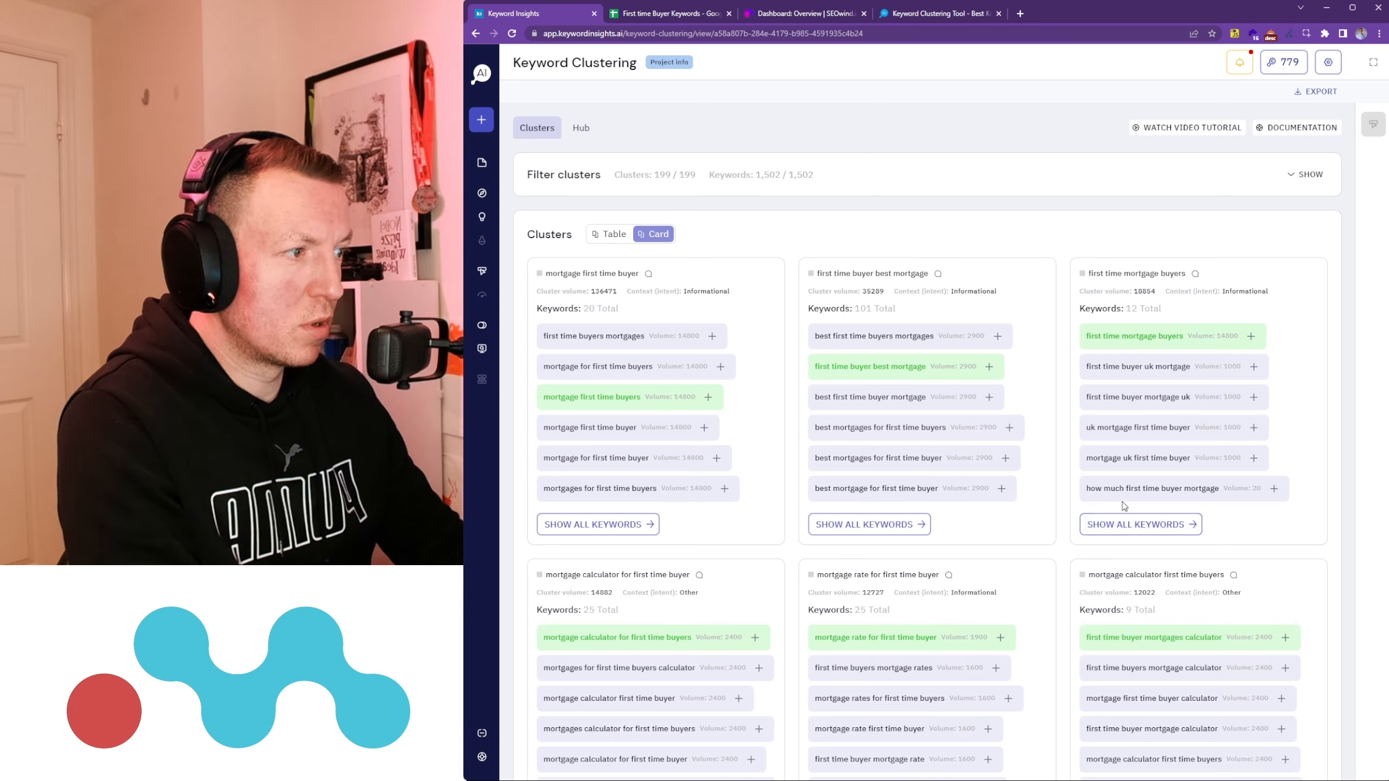
Step: Browse the report's keyword cluster cards and set the rows per page to 100
scroll(612, 415, "down", 7)
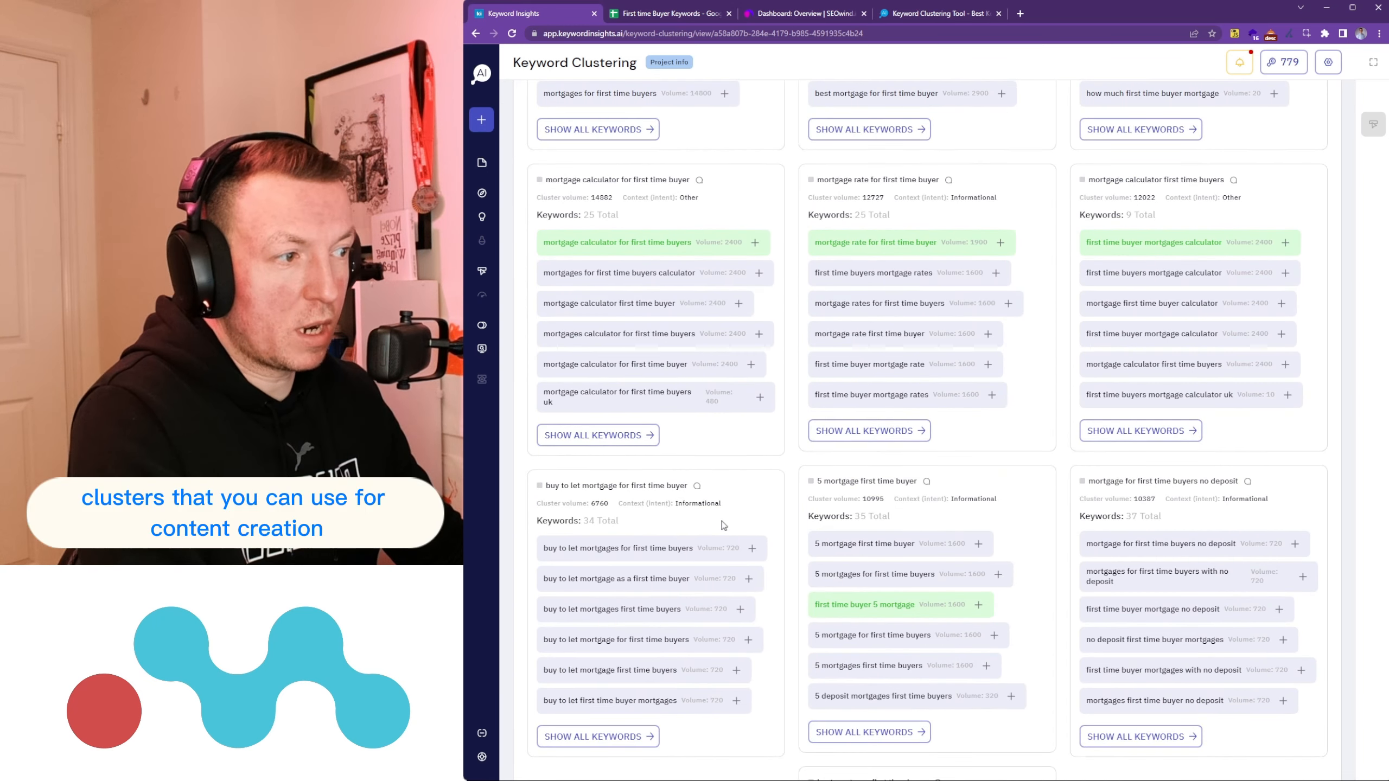
scroll(1107, 420, "down", 2)
scroll(1160, 388, "down", 4)
scroll(910, 460, "up", 4)
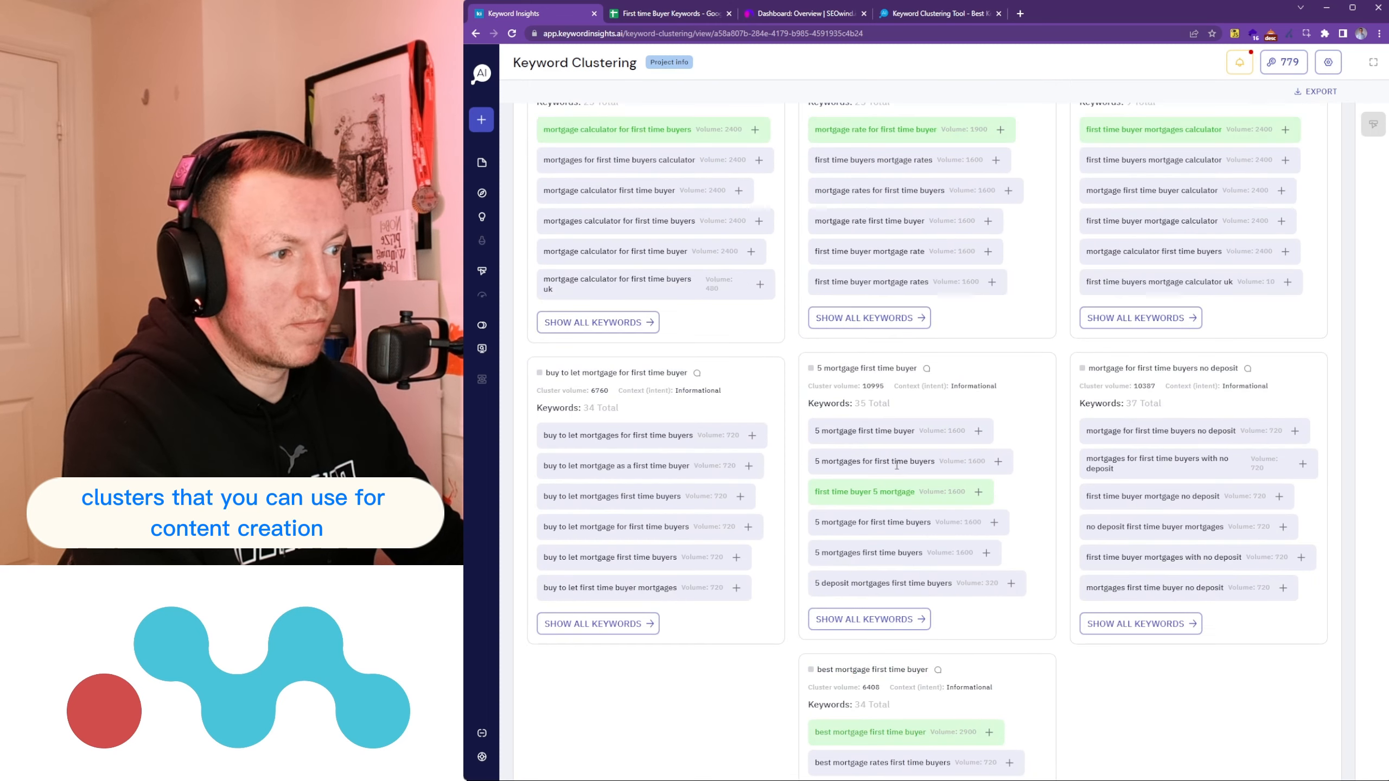
scroll(898, 472, "down", 4)
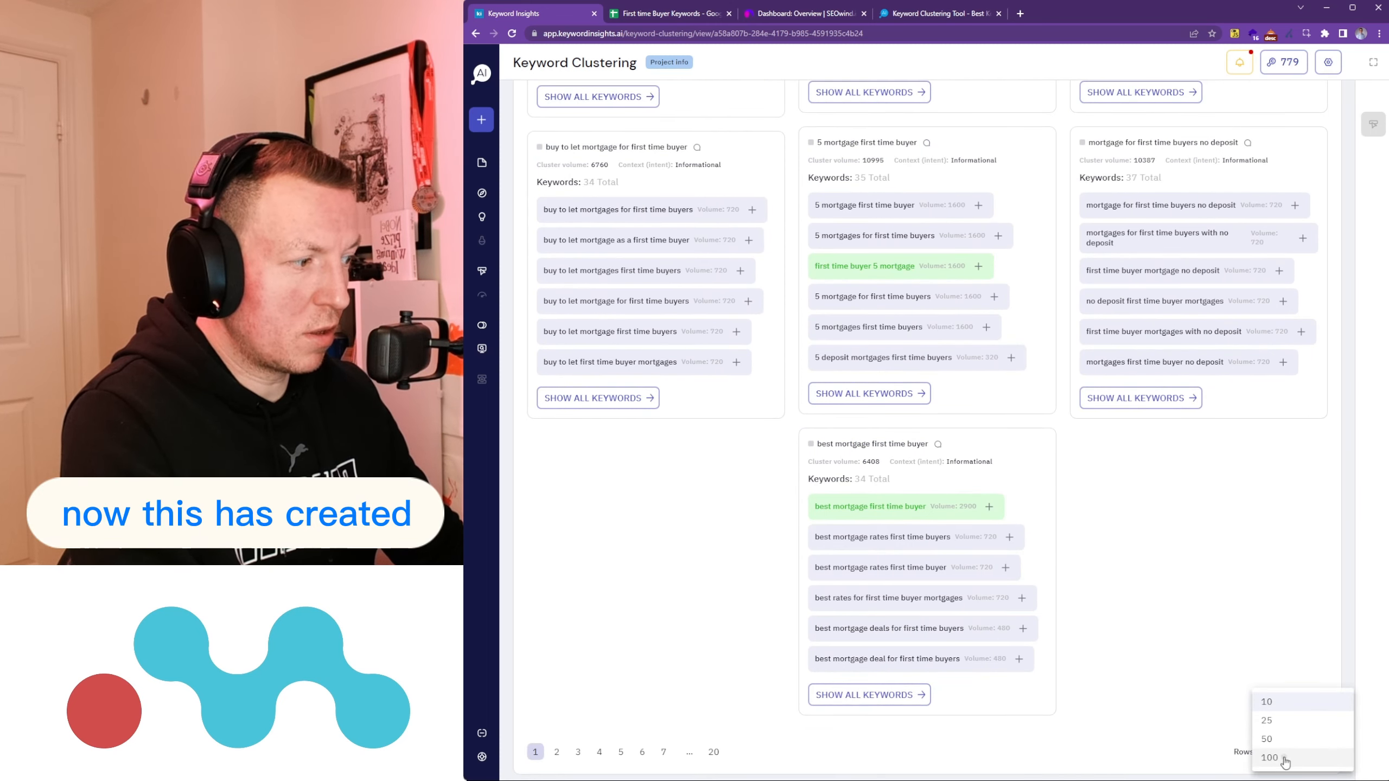
left_click(1316, 759)
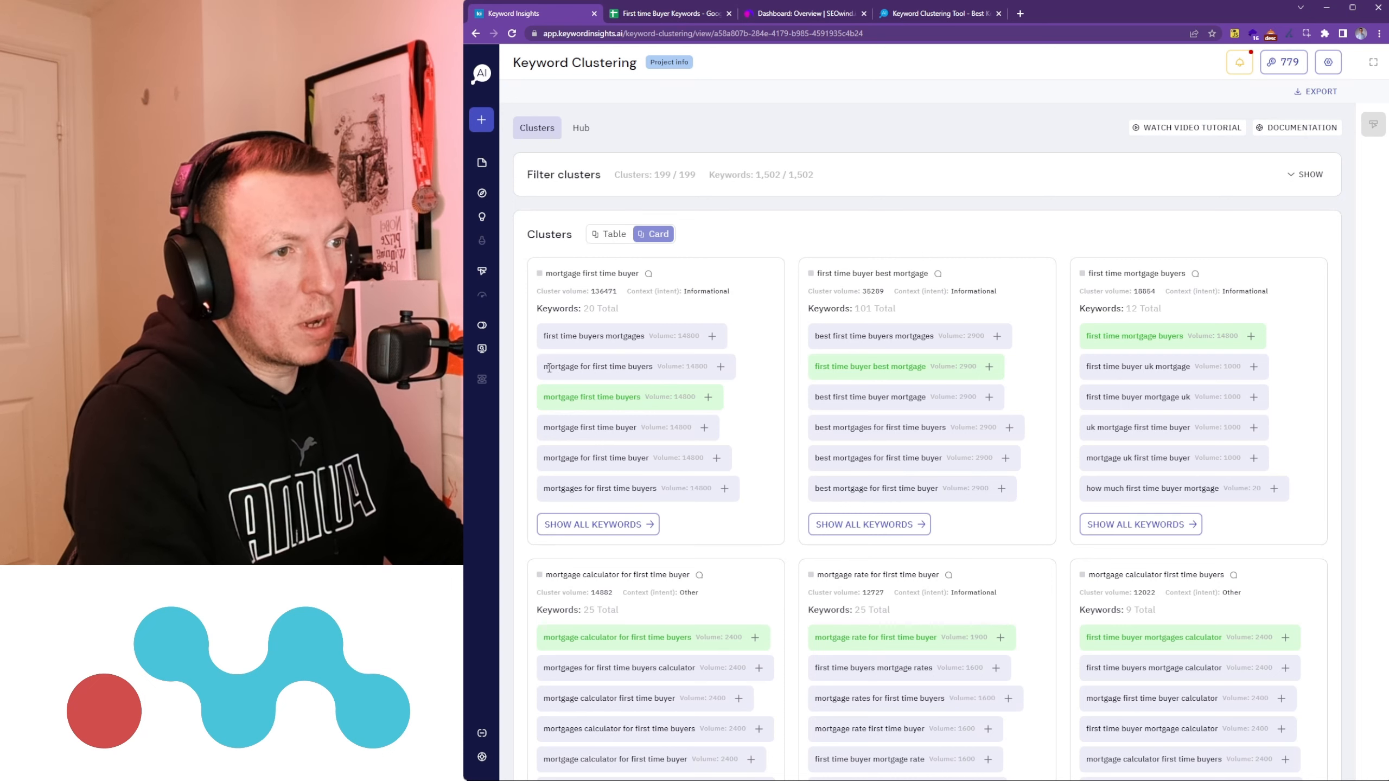
Step: Add the keyword "mortgage for first time buyers" to a content brief and generate its report
left_click(720, 367)
left_click(1376, 135)
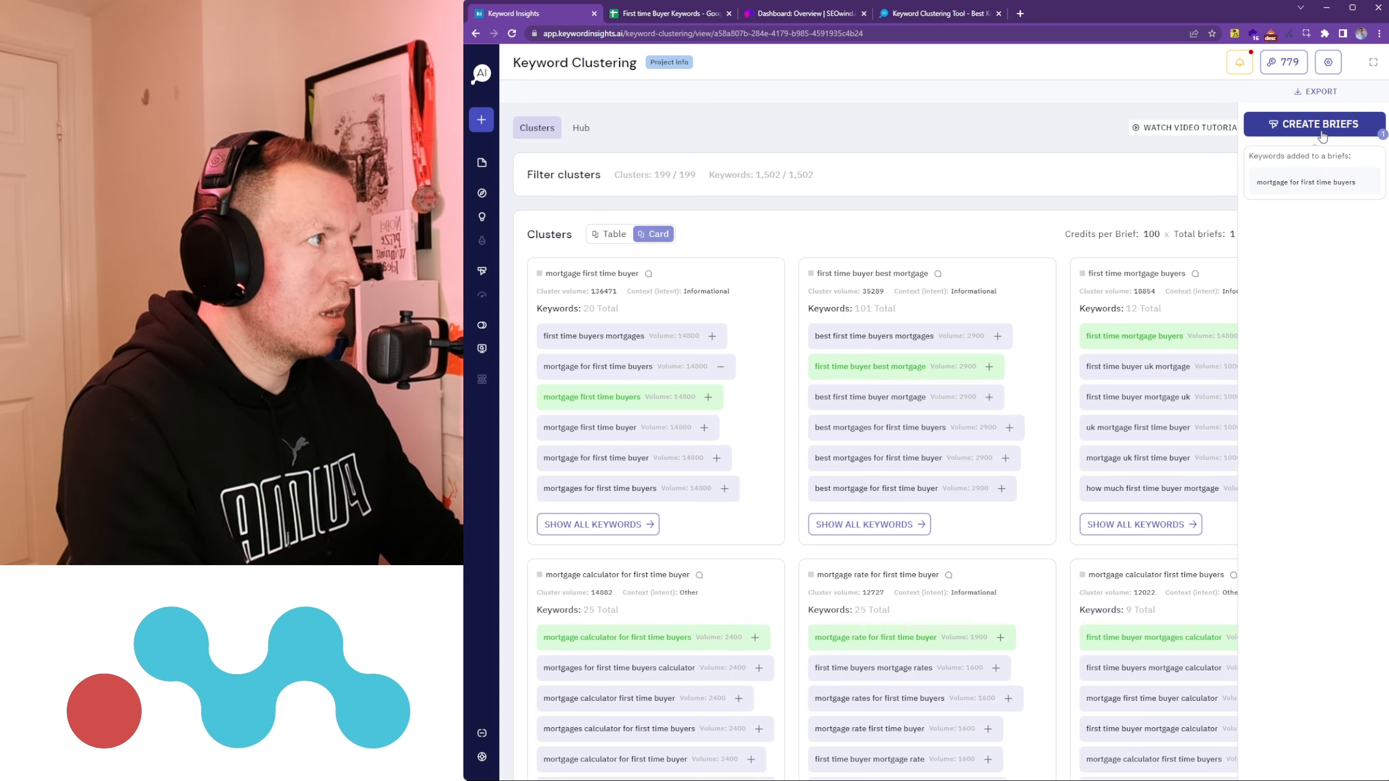
left_click(1282, 126)
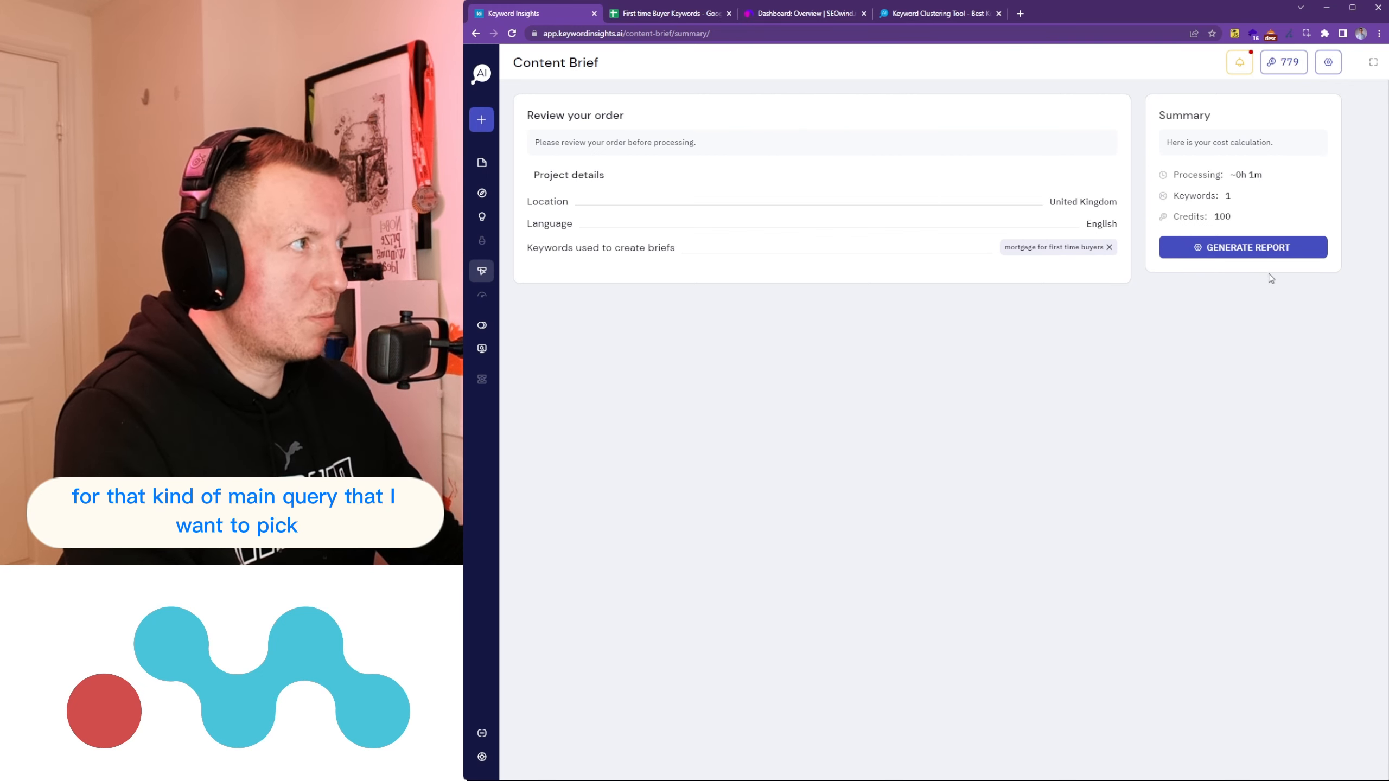
left_click(1230, 250)
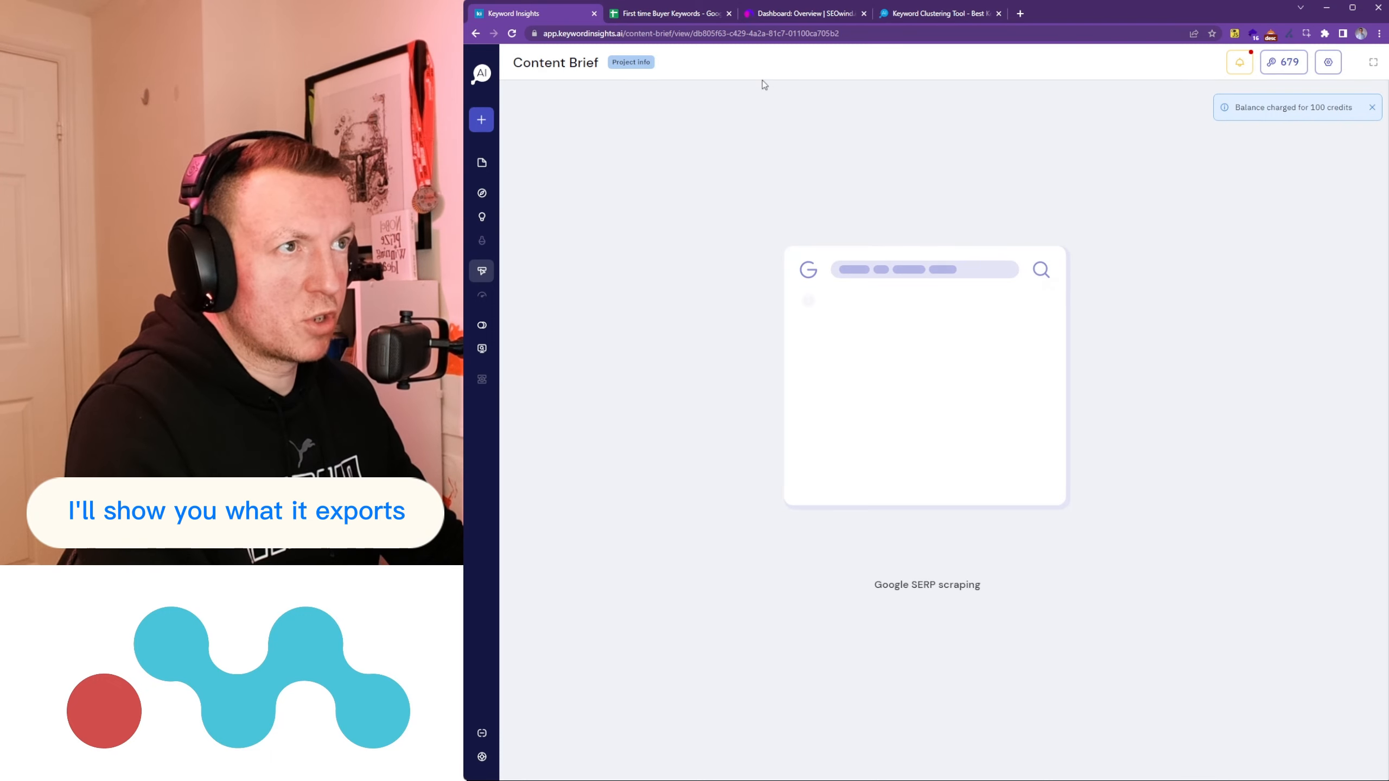
Step: Switch to the First time Buyer Keywords spreadsheet and examine the search volumes in the "mortgage first time buyer" cluster
left_click(670, 16)
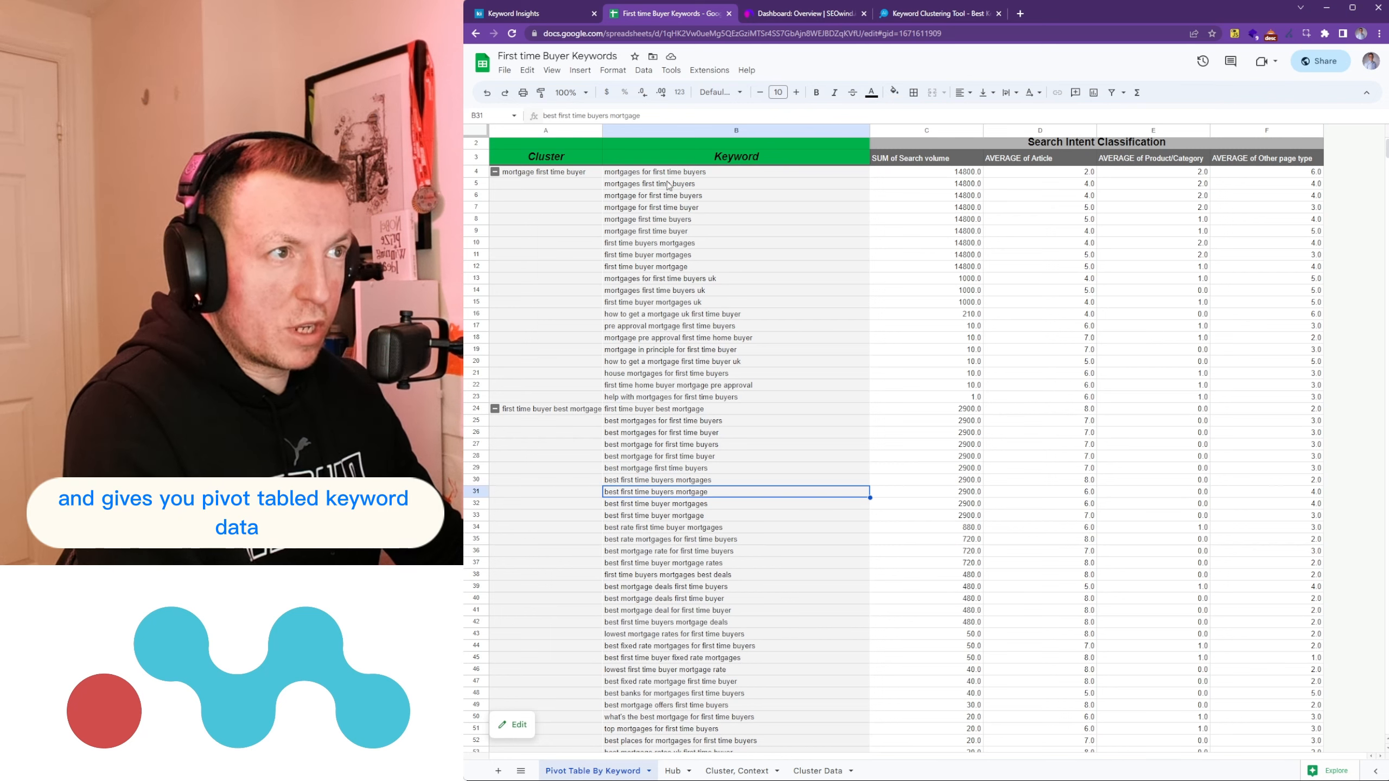
left_click(650, 219)
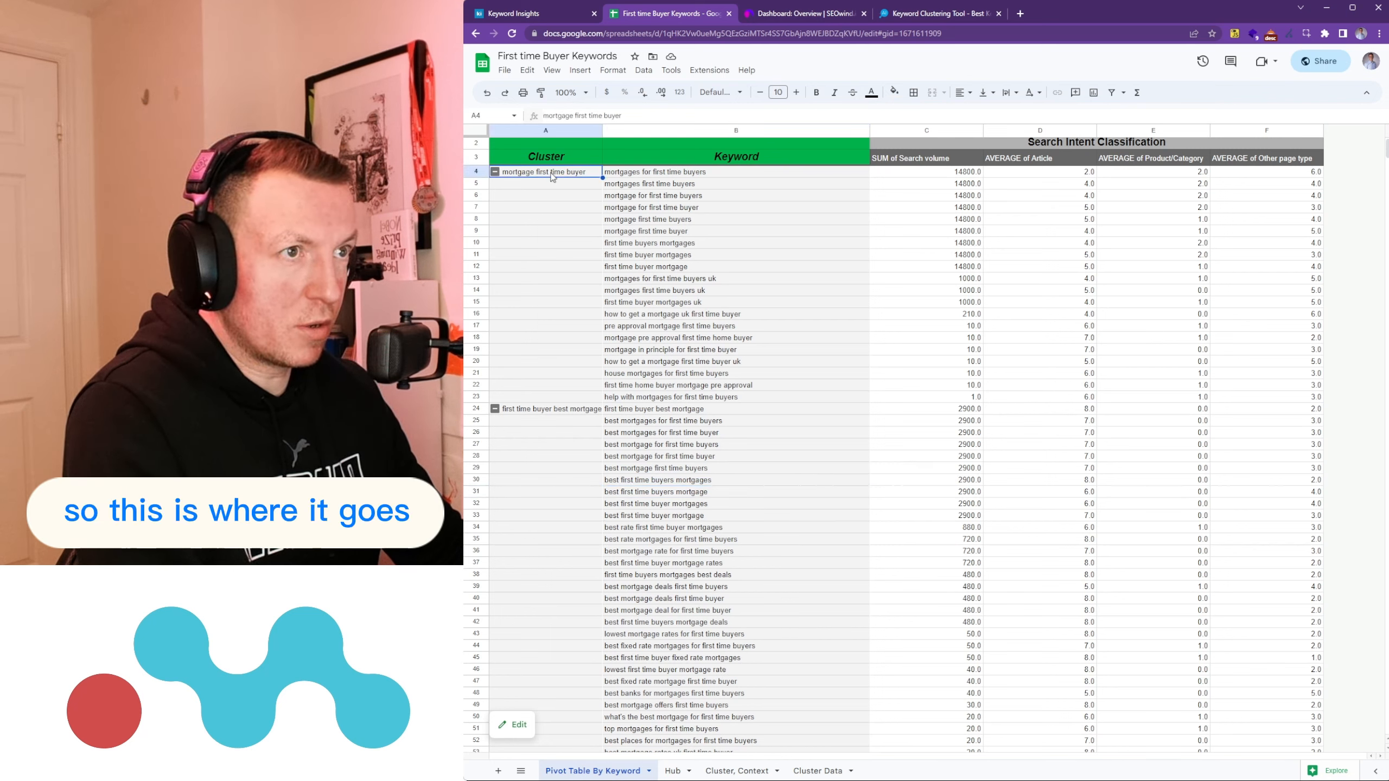
left_click(614, 188)
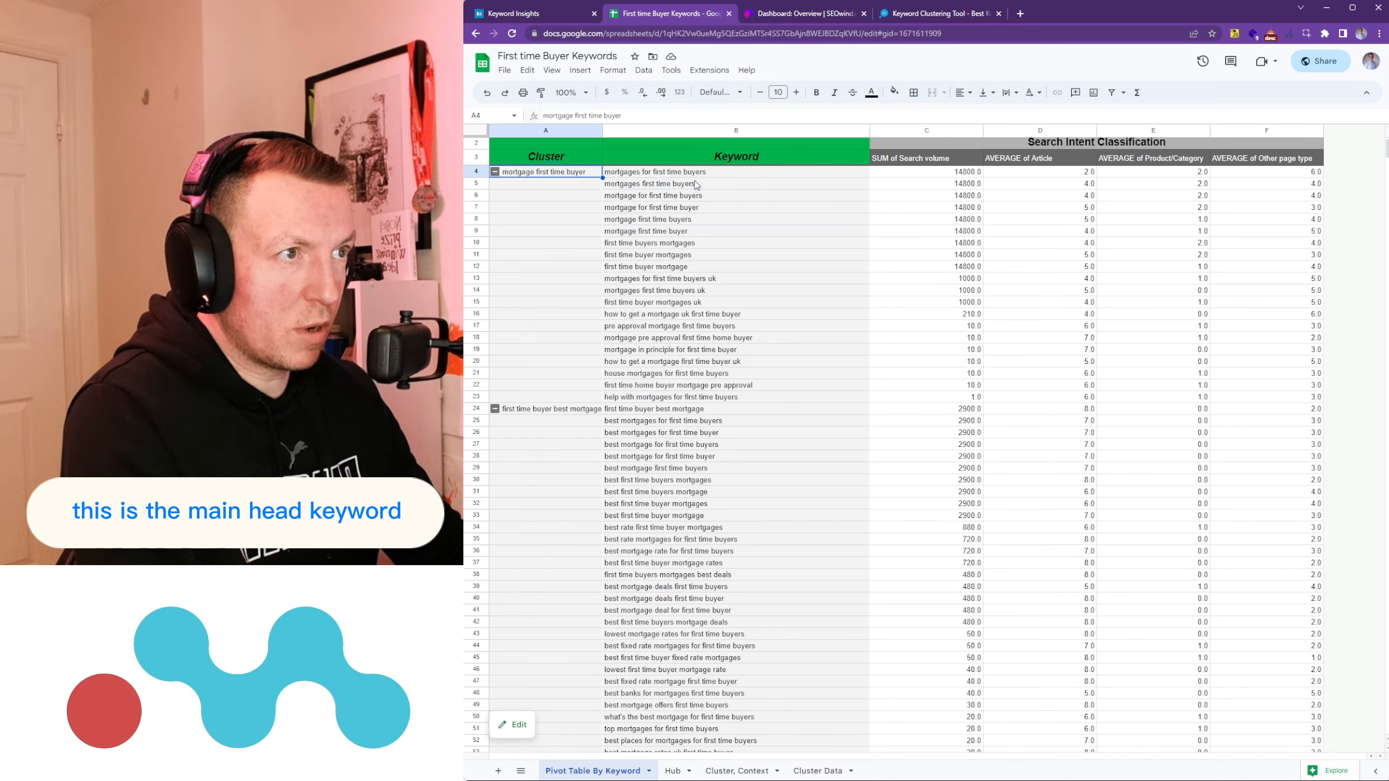
left_click(939, 176)
left_click_drag(939, 178, 931, 257)
left_click(824, 252)
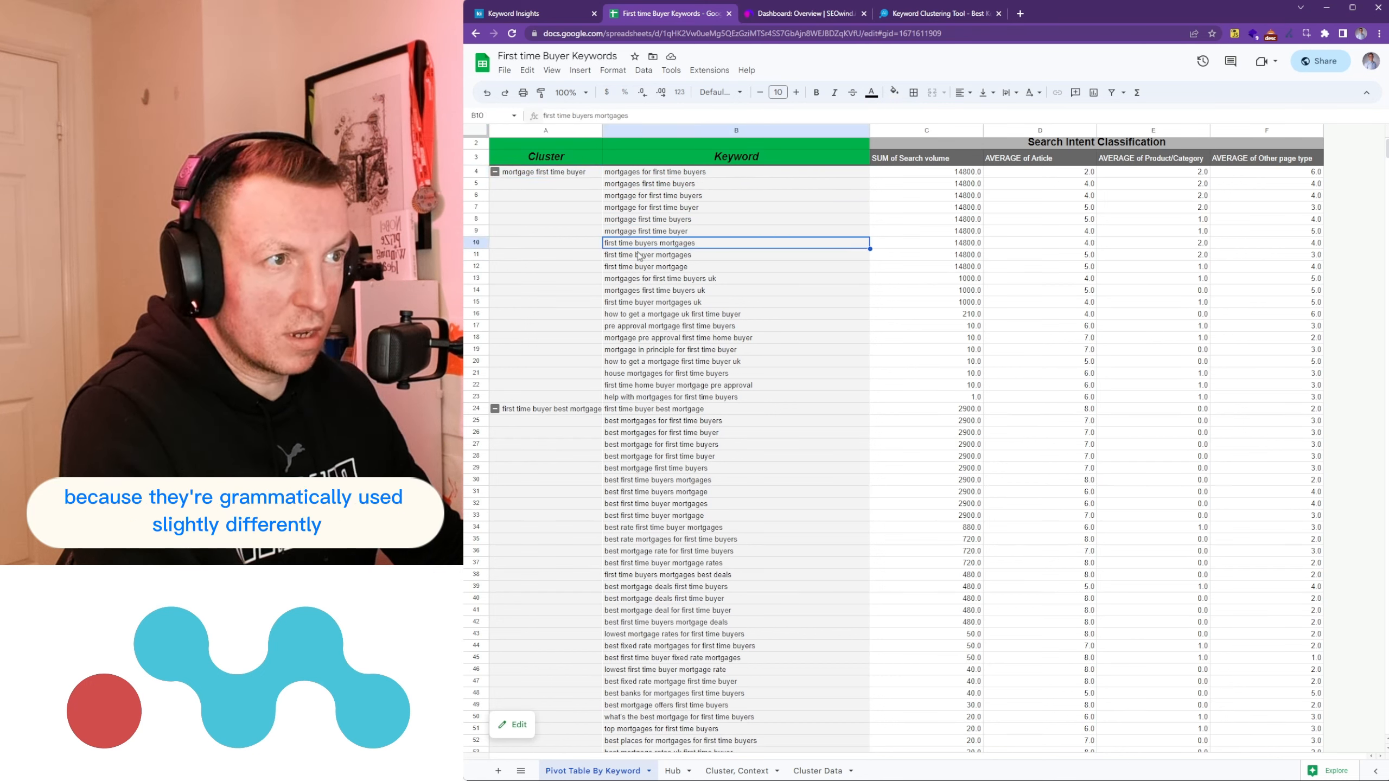
left_click(933, 224)
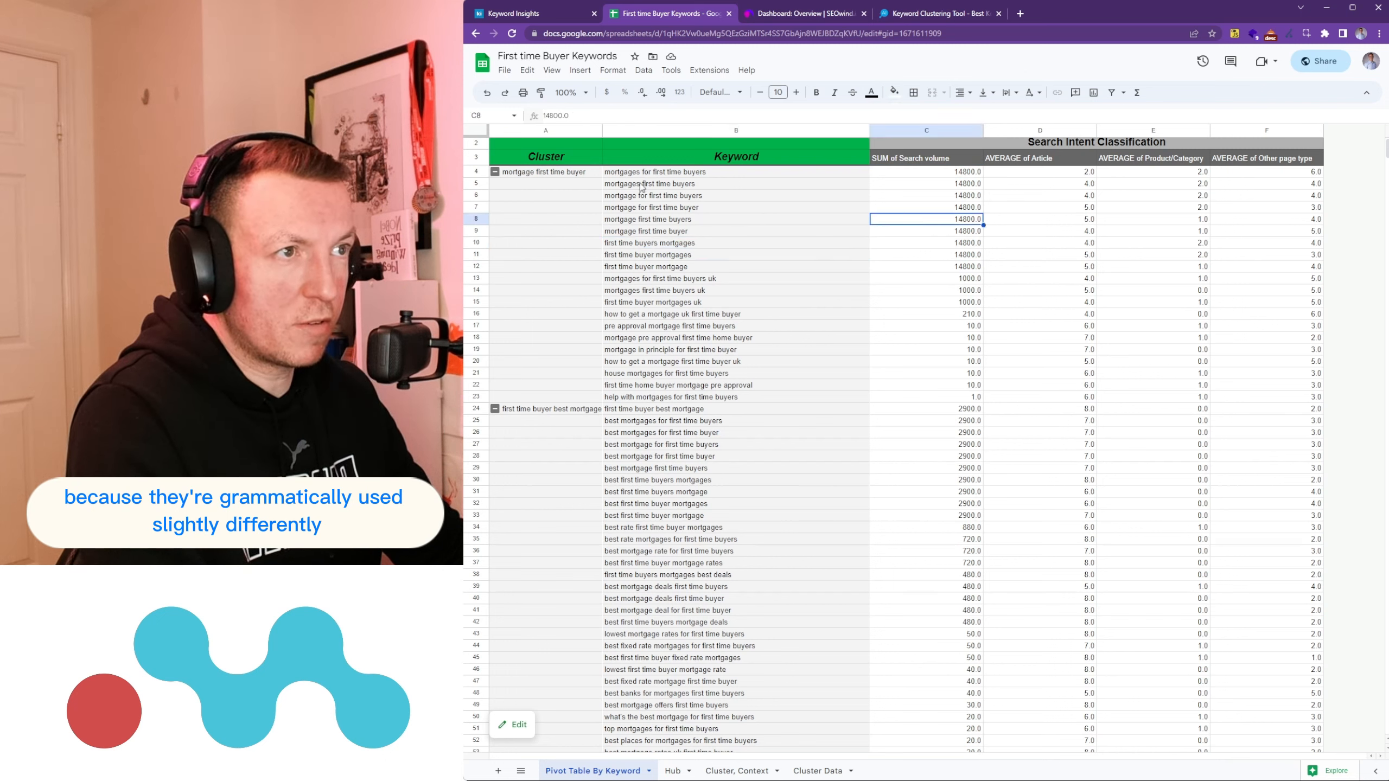
Step: Examine the keywords grouped under the "mortgage first time buyer" cluster, selecting B4:B23
left_click(583, 175)
left_click_drag(649, 175, 704, 402)
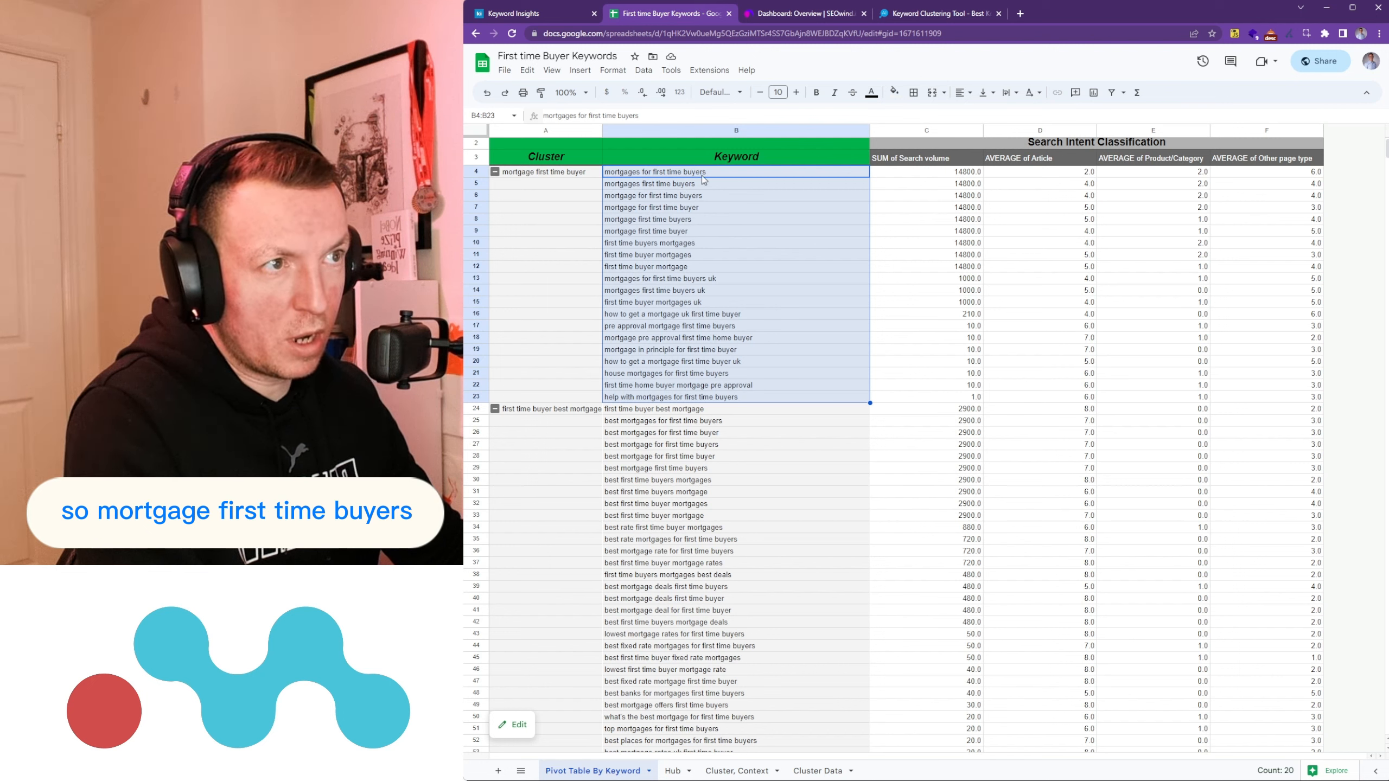
left_click(712, 338)
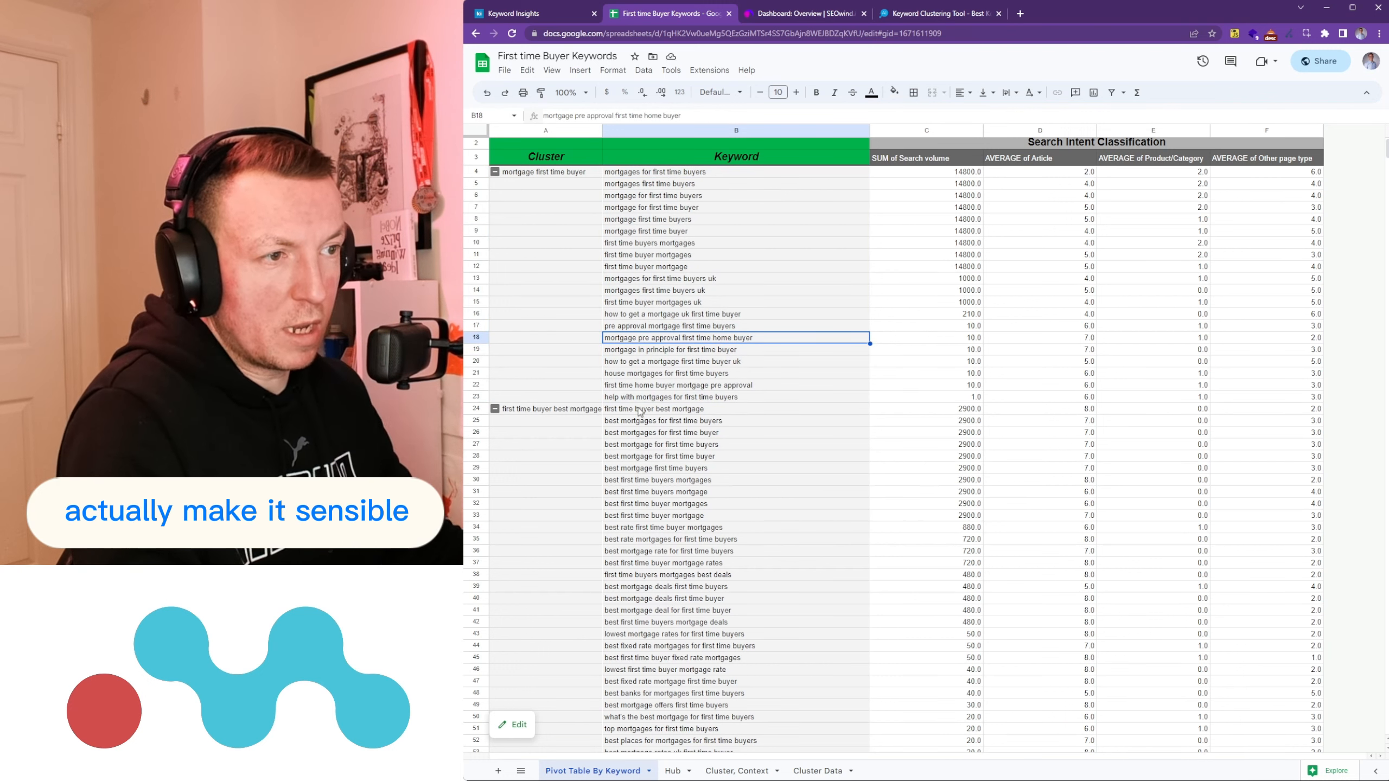
left_click(698, 398)
left_click_drag(698, 398, 710, 231)
left_click(709, 255)
left_click_drag(655, 175, 708, 396)
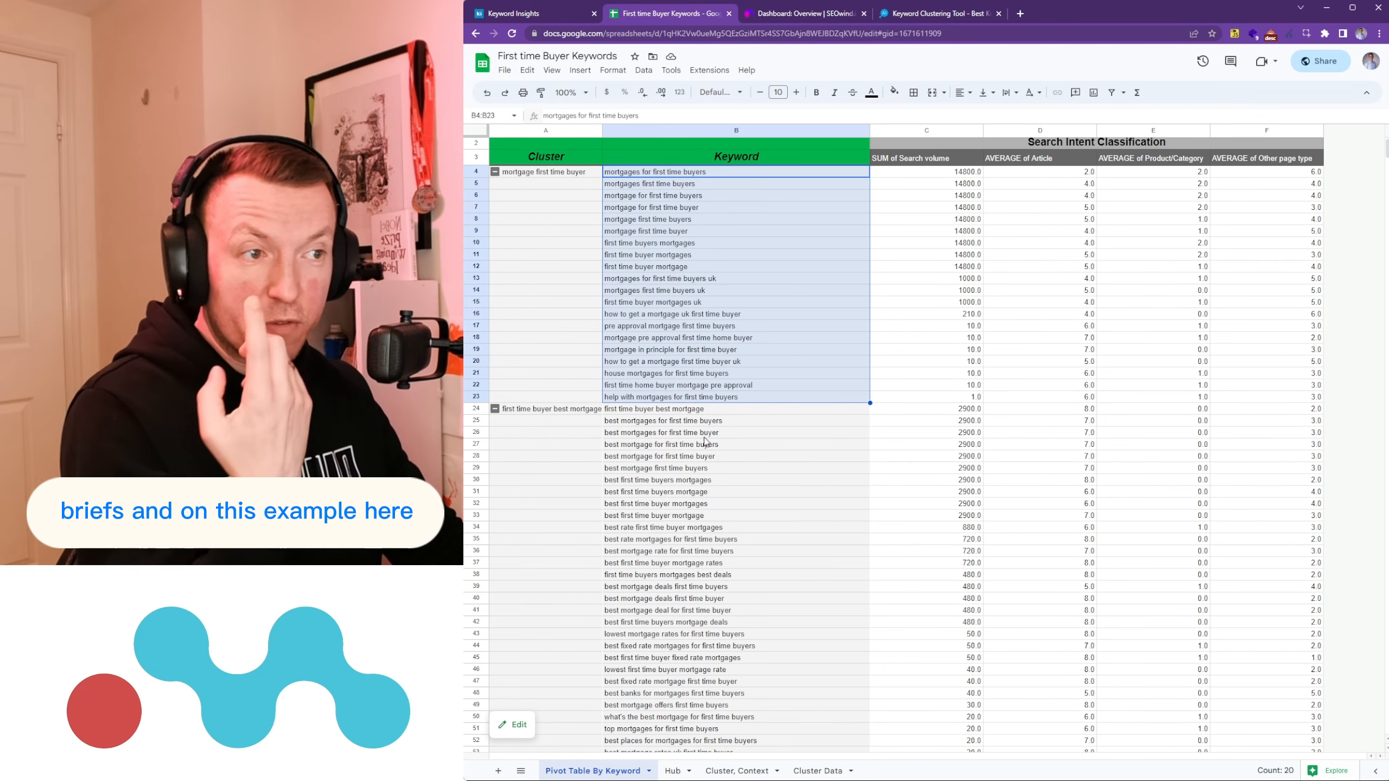
Step: Examine the keyword variations grouped under the "first time buyer best mortgage" cluster
left_click(552, 412)
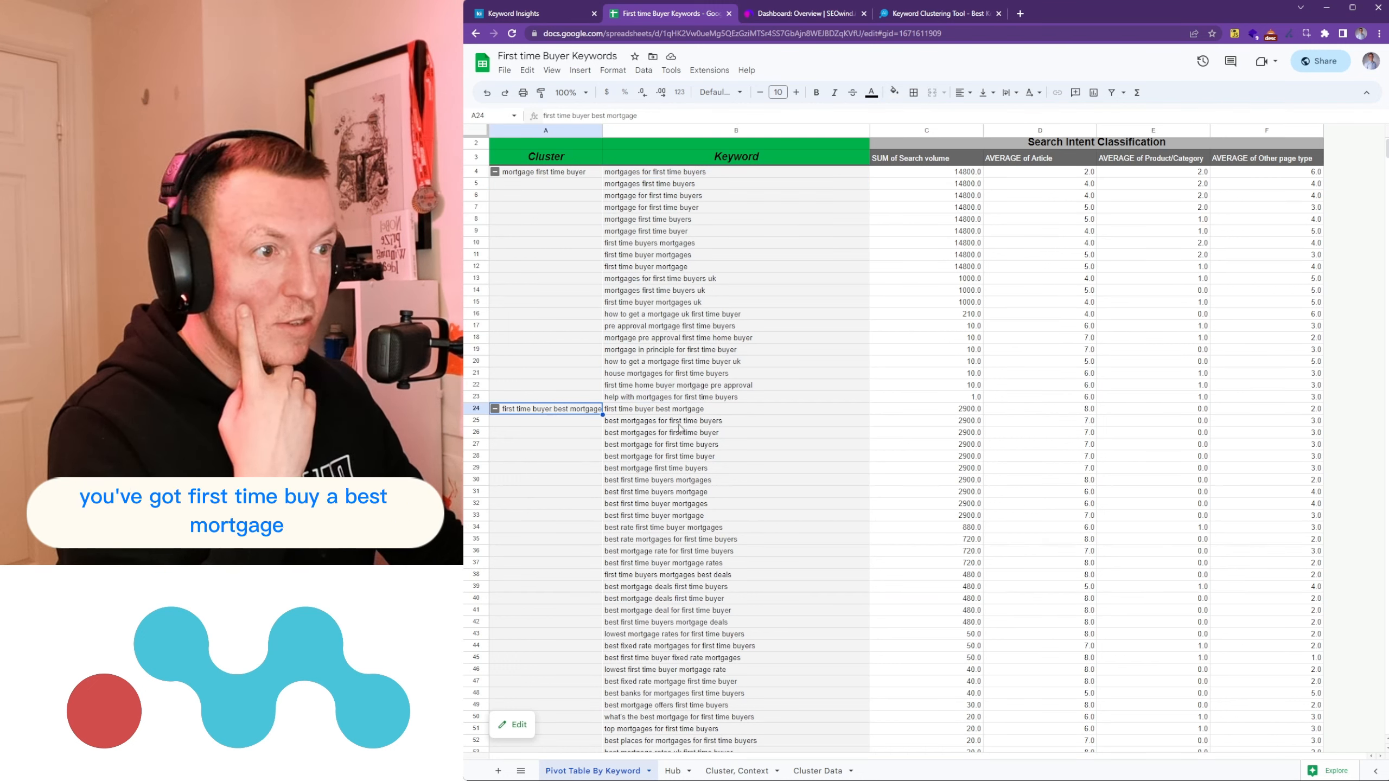
left_click(716, 444)
left_click_drag(713, 411, 739, 638)
scroll(739, 639, "down", 4)
scroll(740, 639, "down", 6)
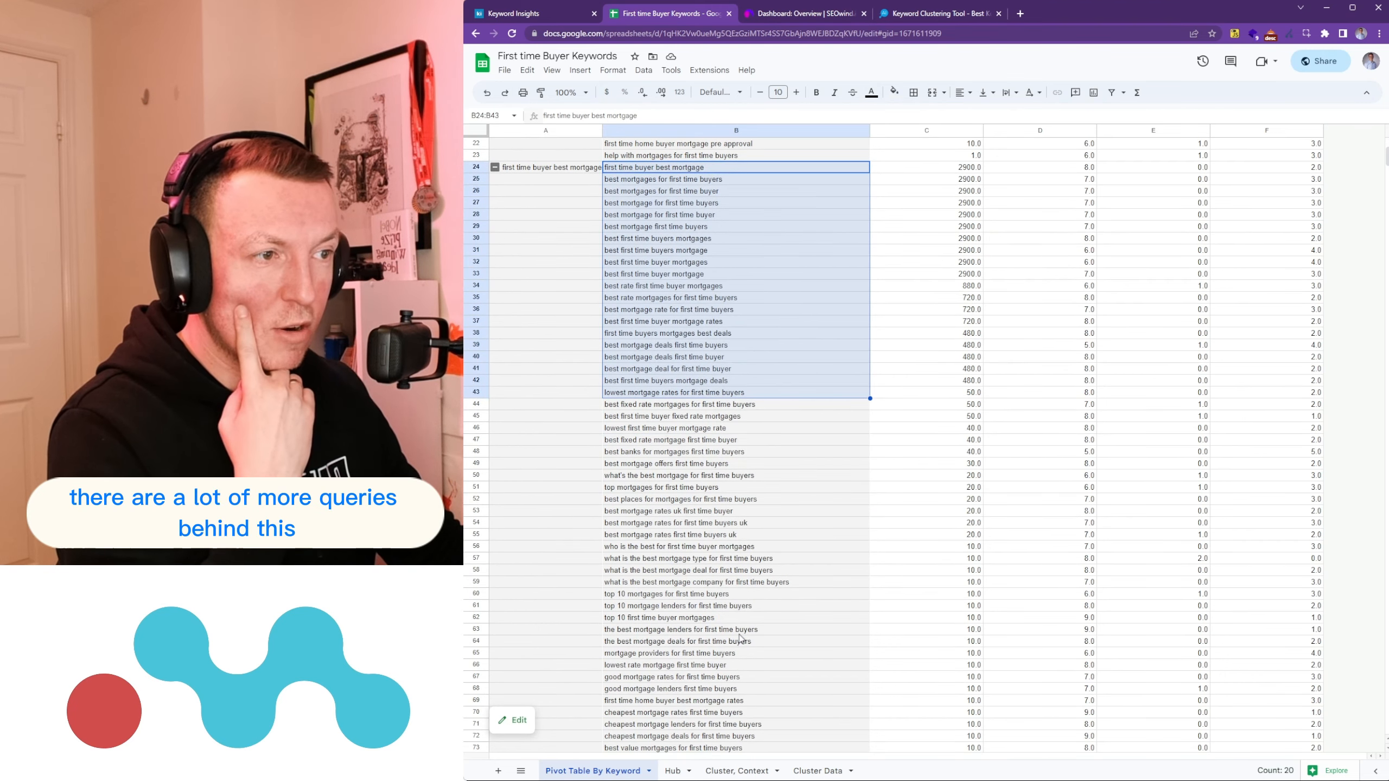
scroll(722, 438, "up", 5)
left_click(714, 393)
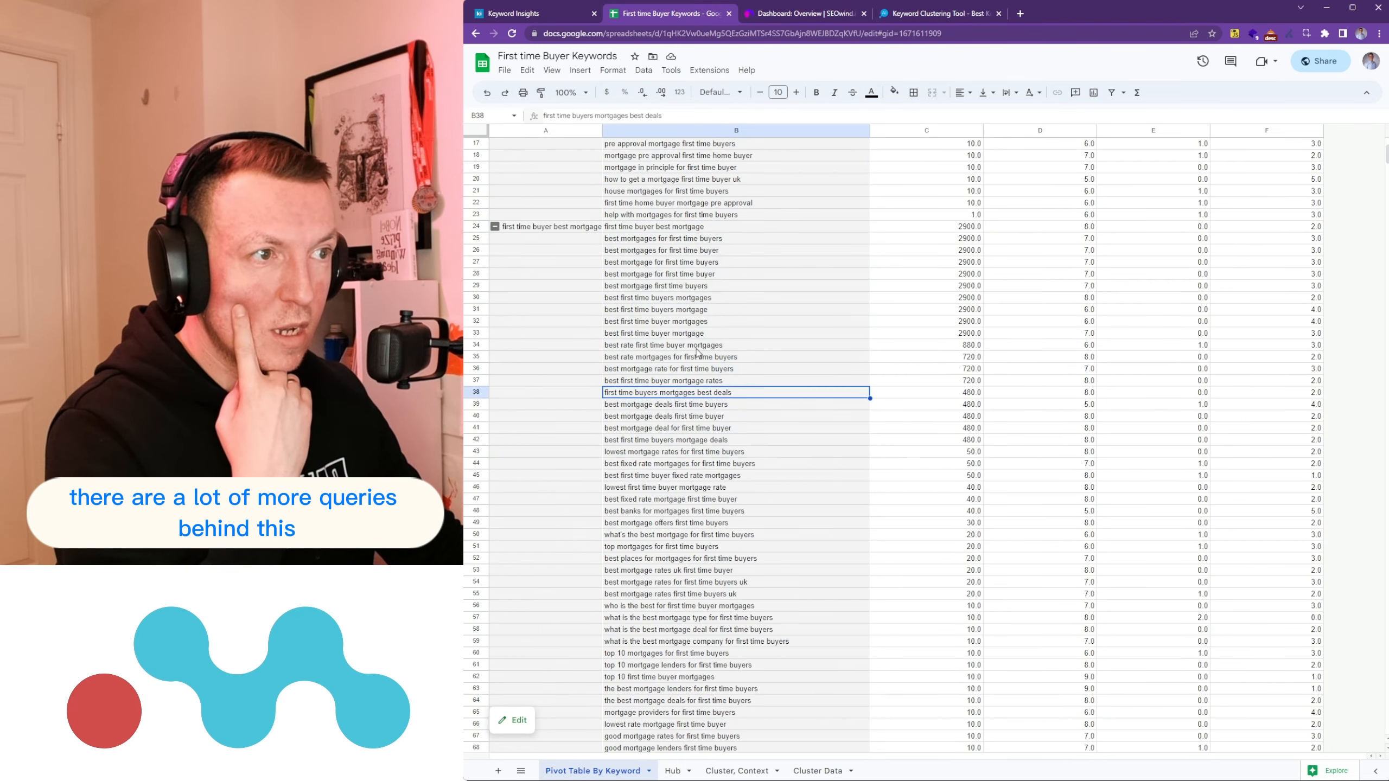
left_click_drag(682, 323, 683, 310)
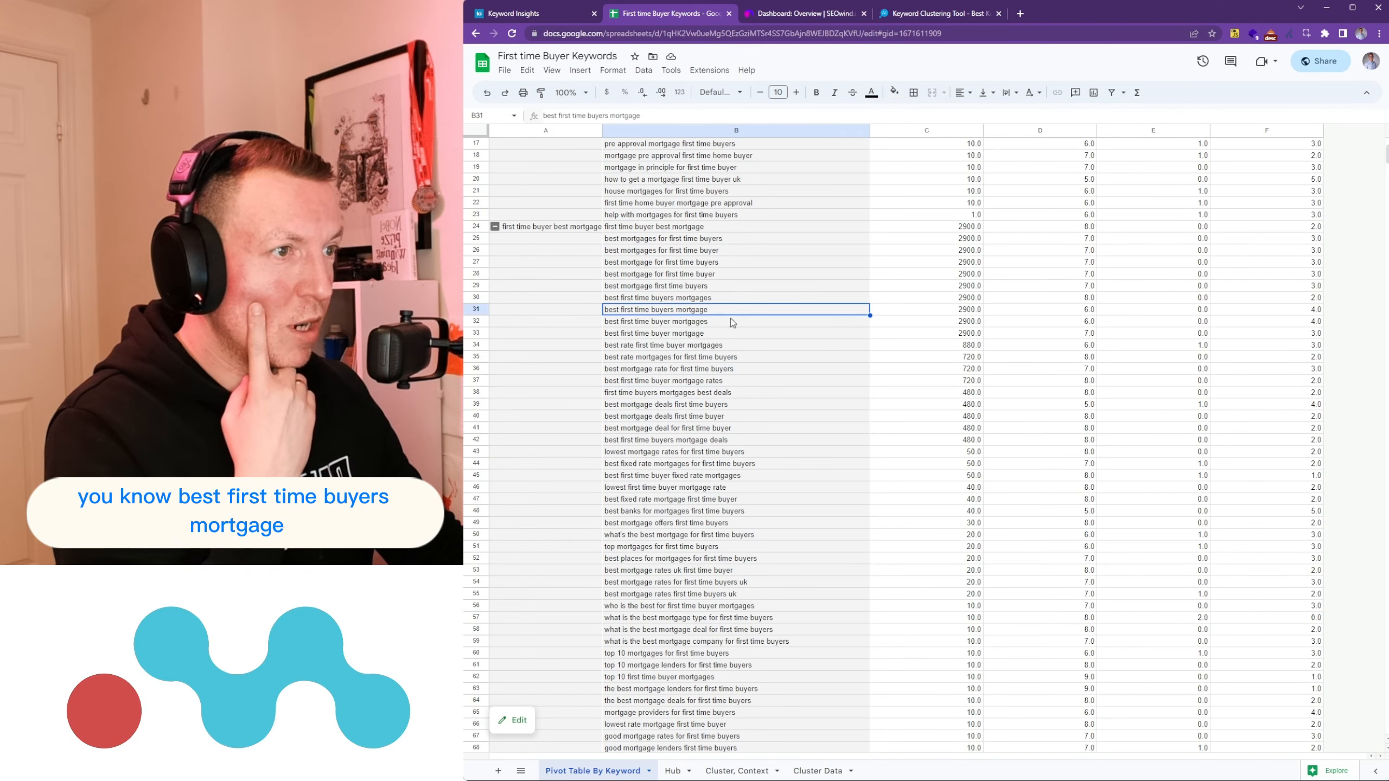
left_click(708, 303)
left_click(678, 348)
left_click_drag(686, 226, 738, 285)
left_click(738, 285)
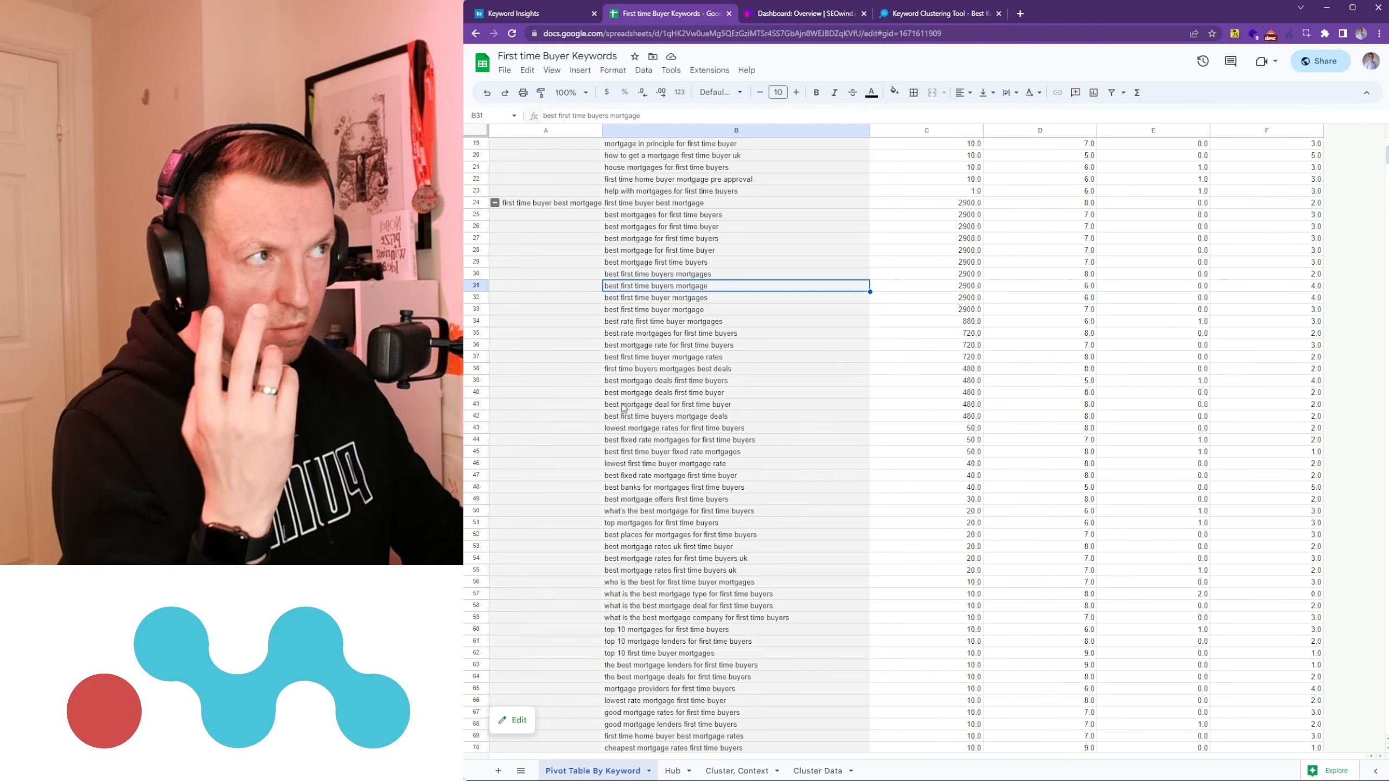
Step: Show the Hub sheet of the keyword spreadsheet
left_click(733, 774)
left_click(607, 771)
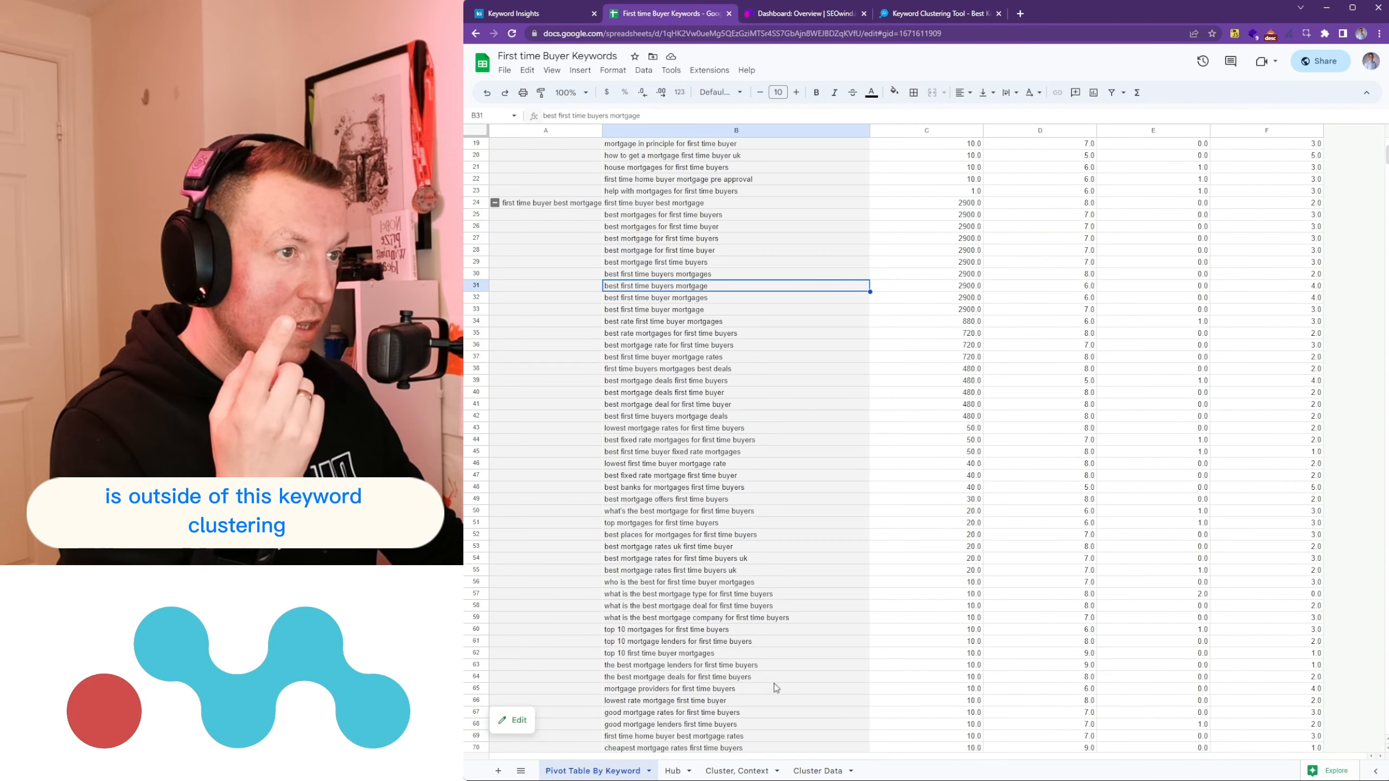
scroll(1383, 150, "up", 8)
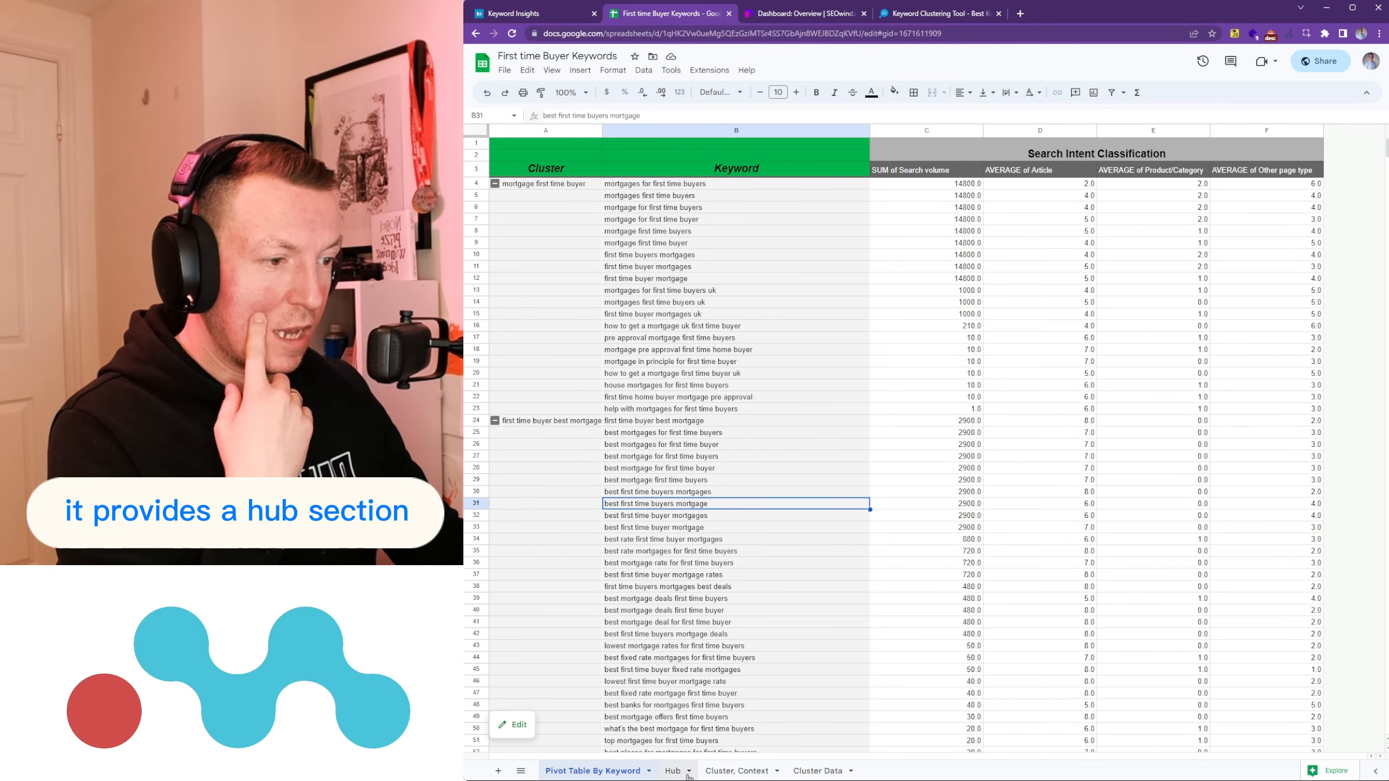
left_click(673, 771)
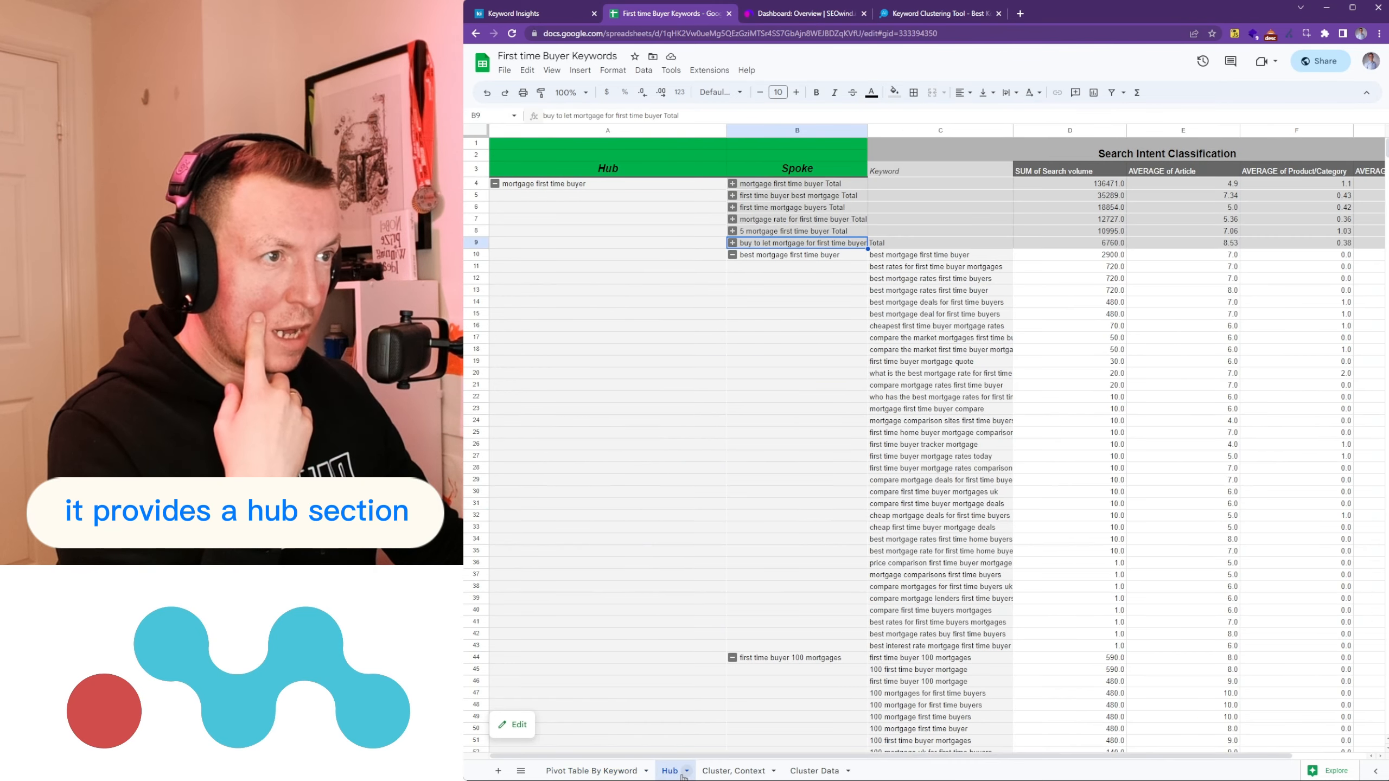
Step: Collapse the "best mortgage first time buyer" and "first time buyer 100 mortgages" spoke groups and widen the Spoke column to fit its labels
left_click(534, 186)
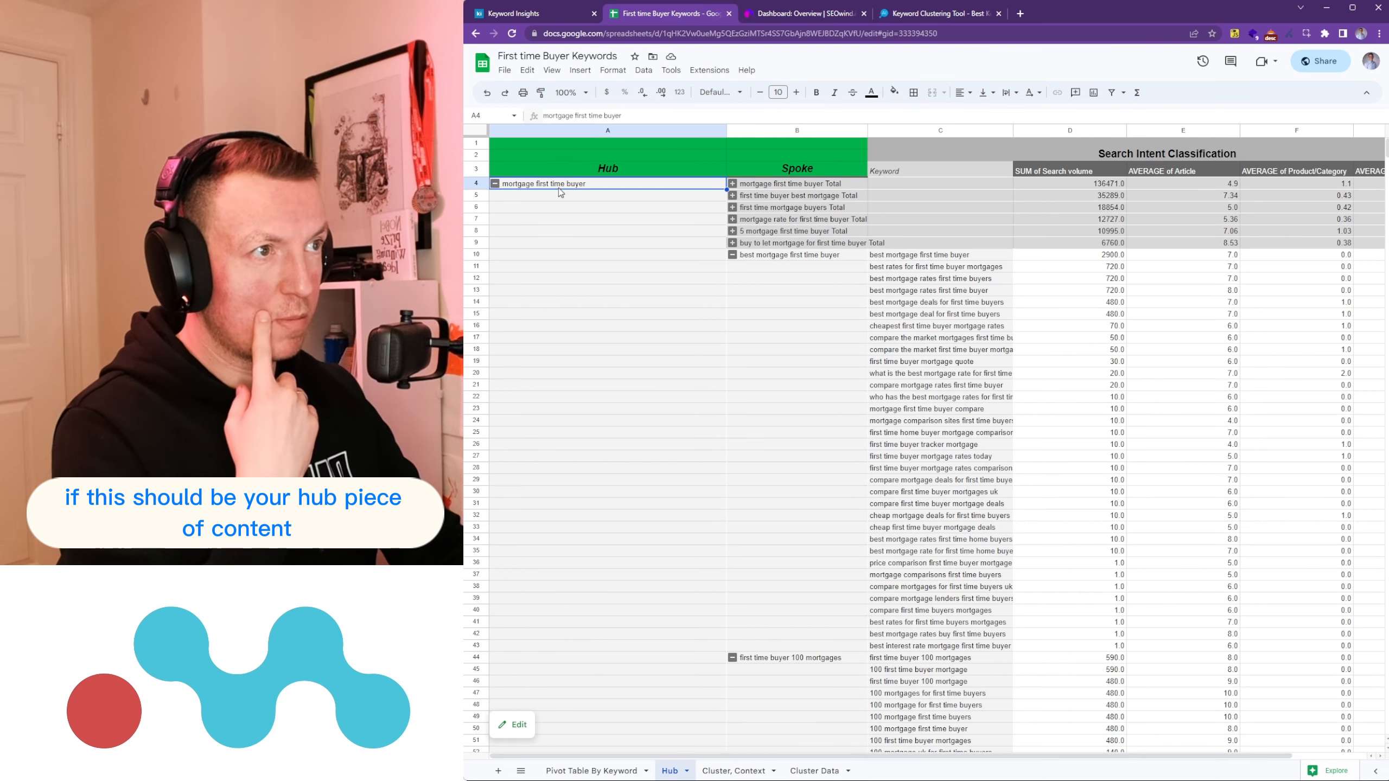
left_click(733, 255)
left_click(733, 267)
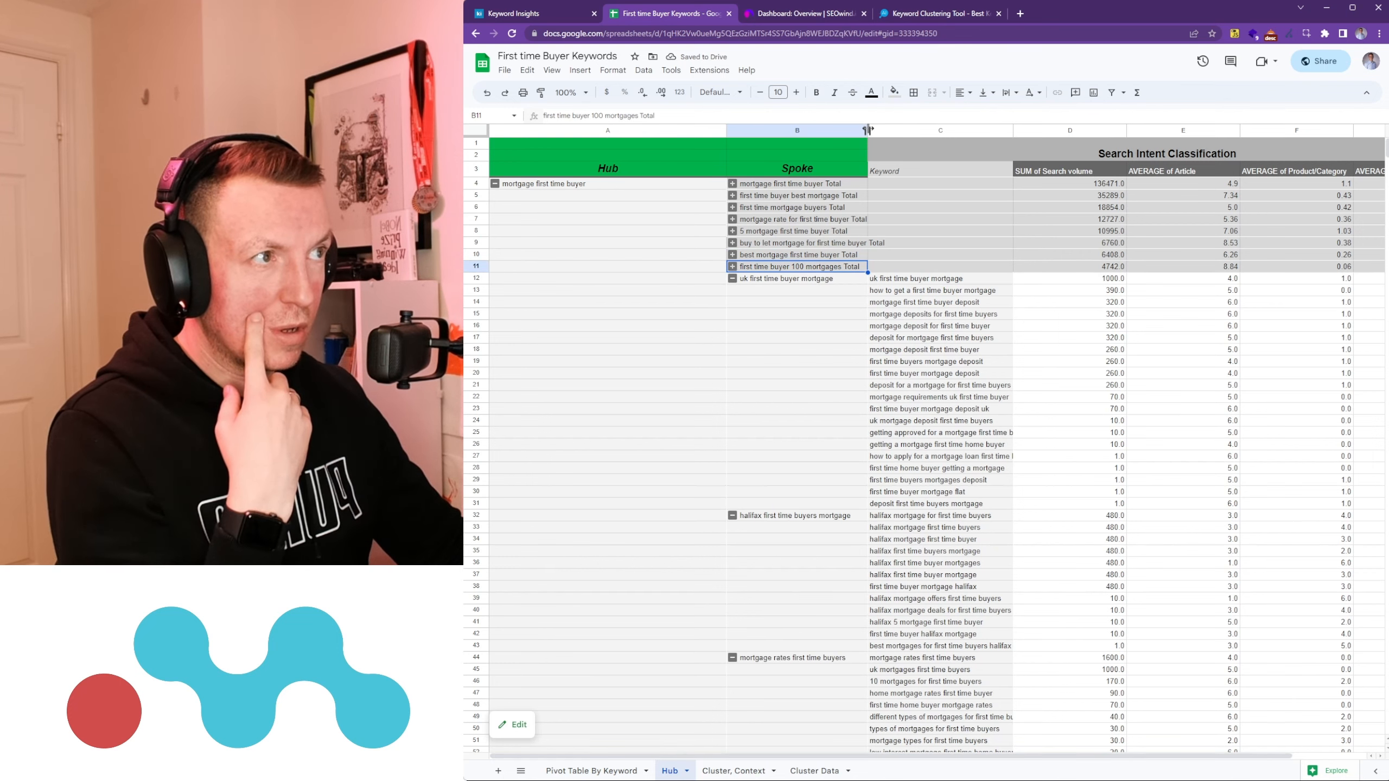
left_click_drag(859, 132, 890, 132)
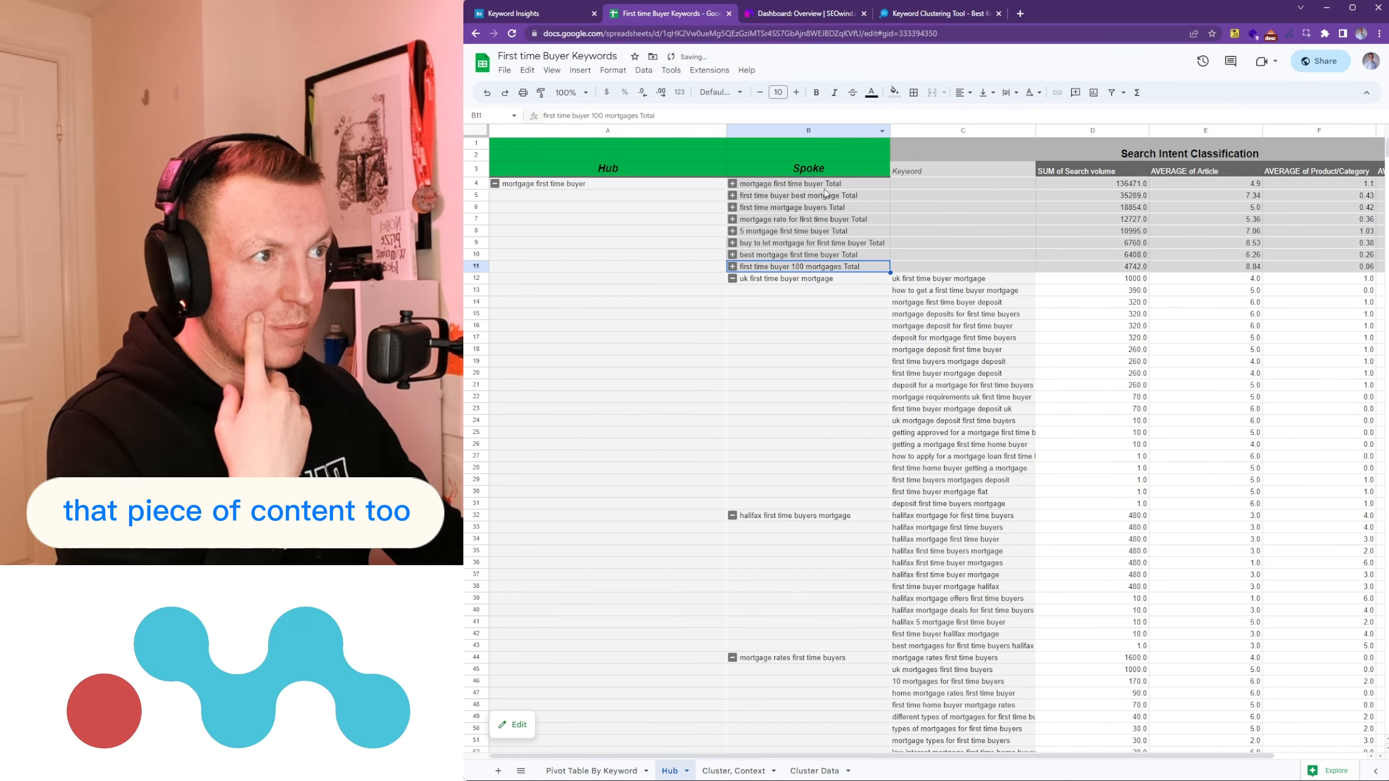
Step: Expand the "mortgage first time buyer" spoke and examine its keywords, selecting C3:C23
left_click(733, 183)
left_click_drag(924, 171, 942, 404)
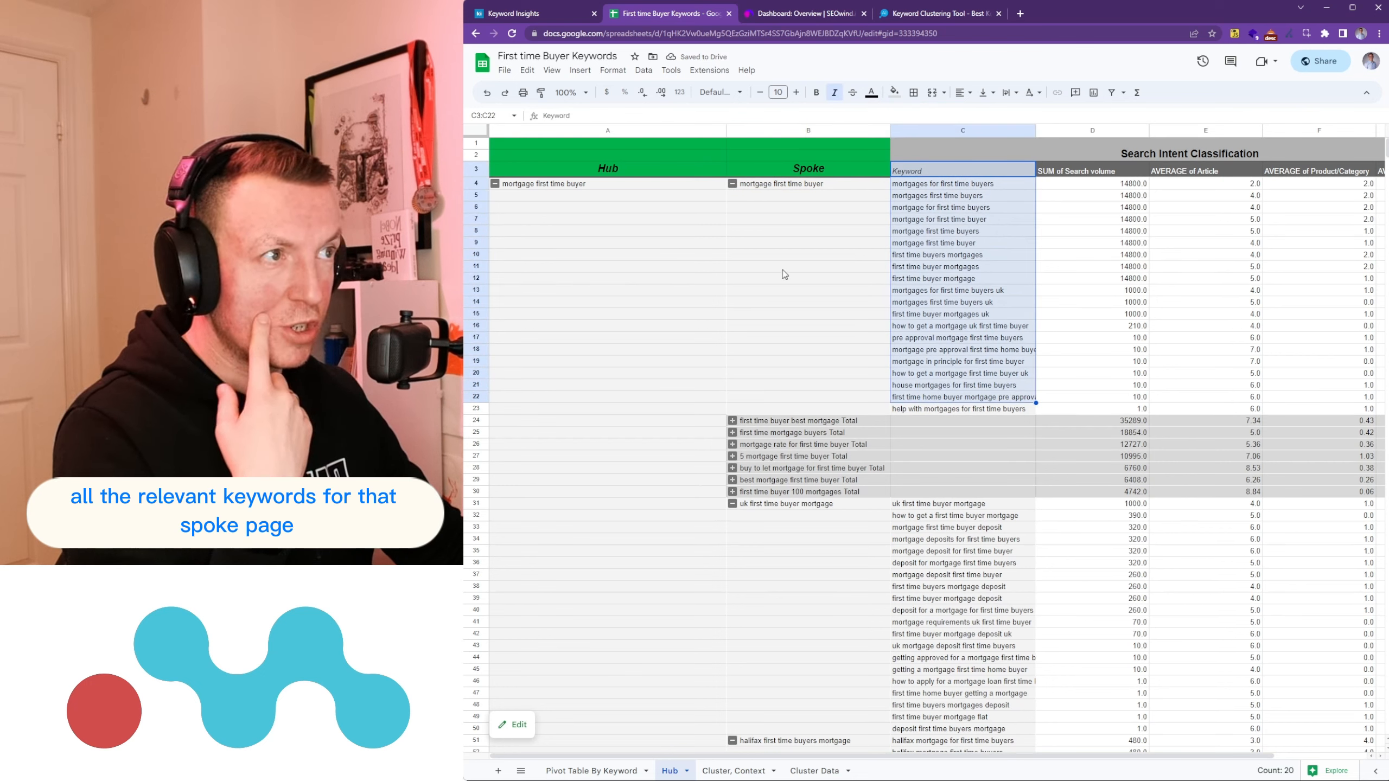
left_click(803, 172)
left_click(928, 244)
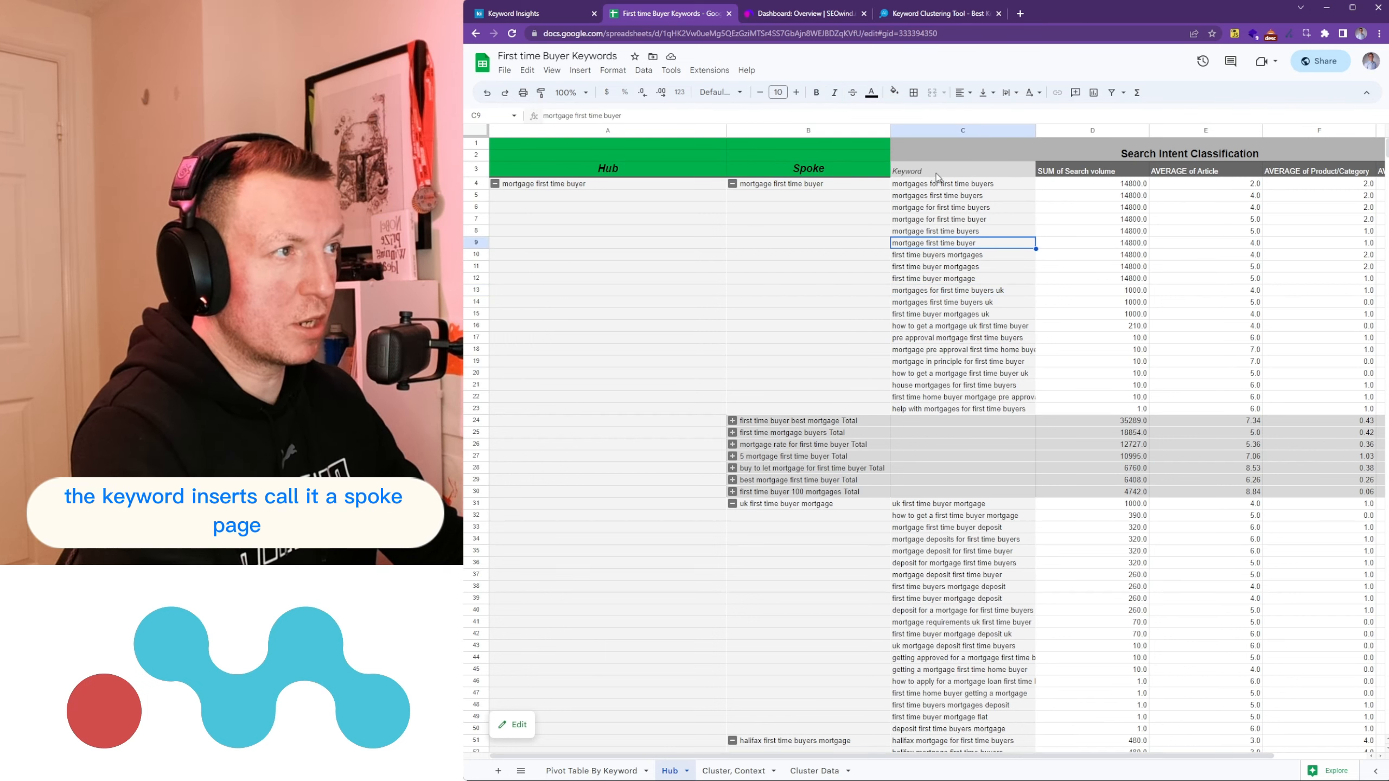
left_click_drag(936, 177, 955, 410)
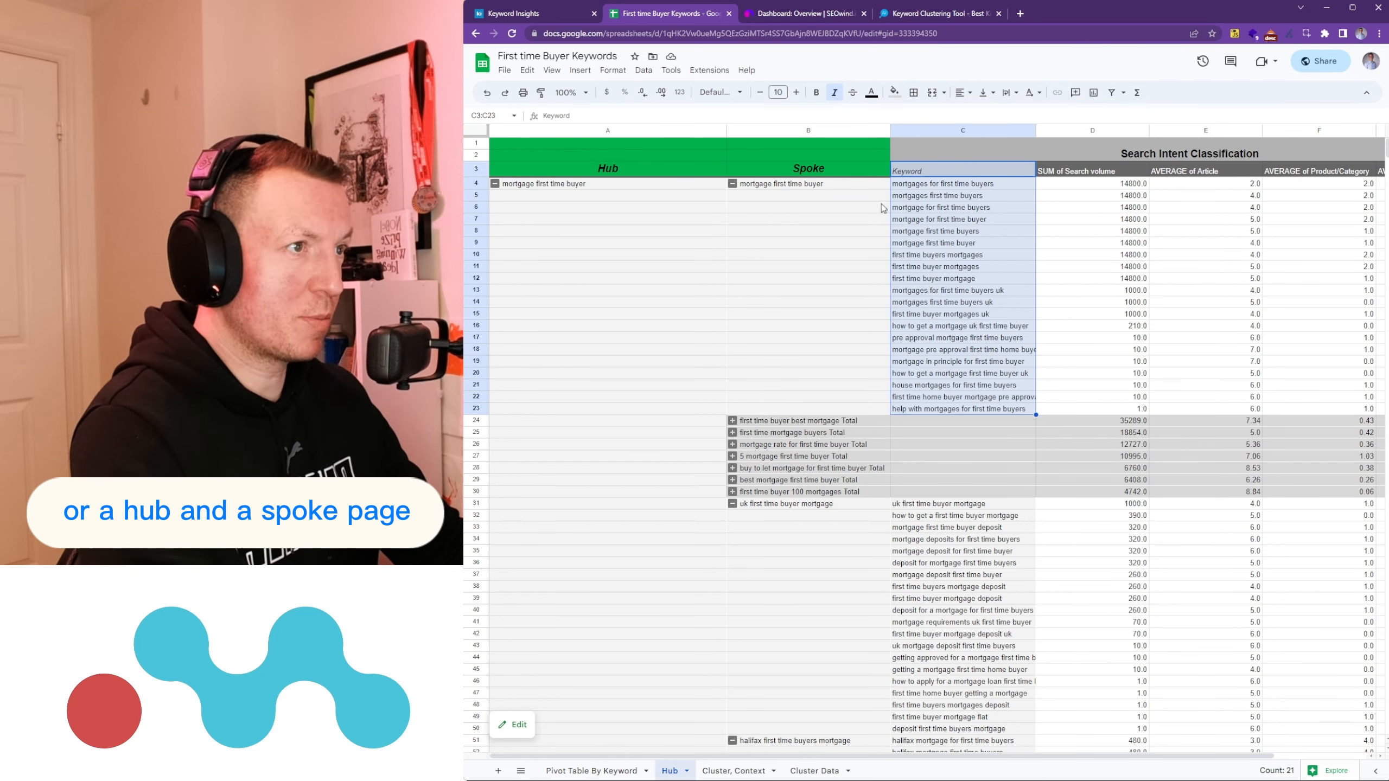
left_click(853, 219)
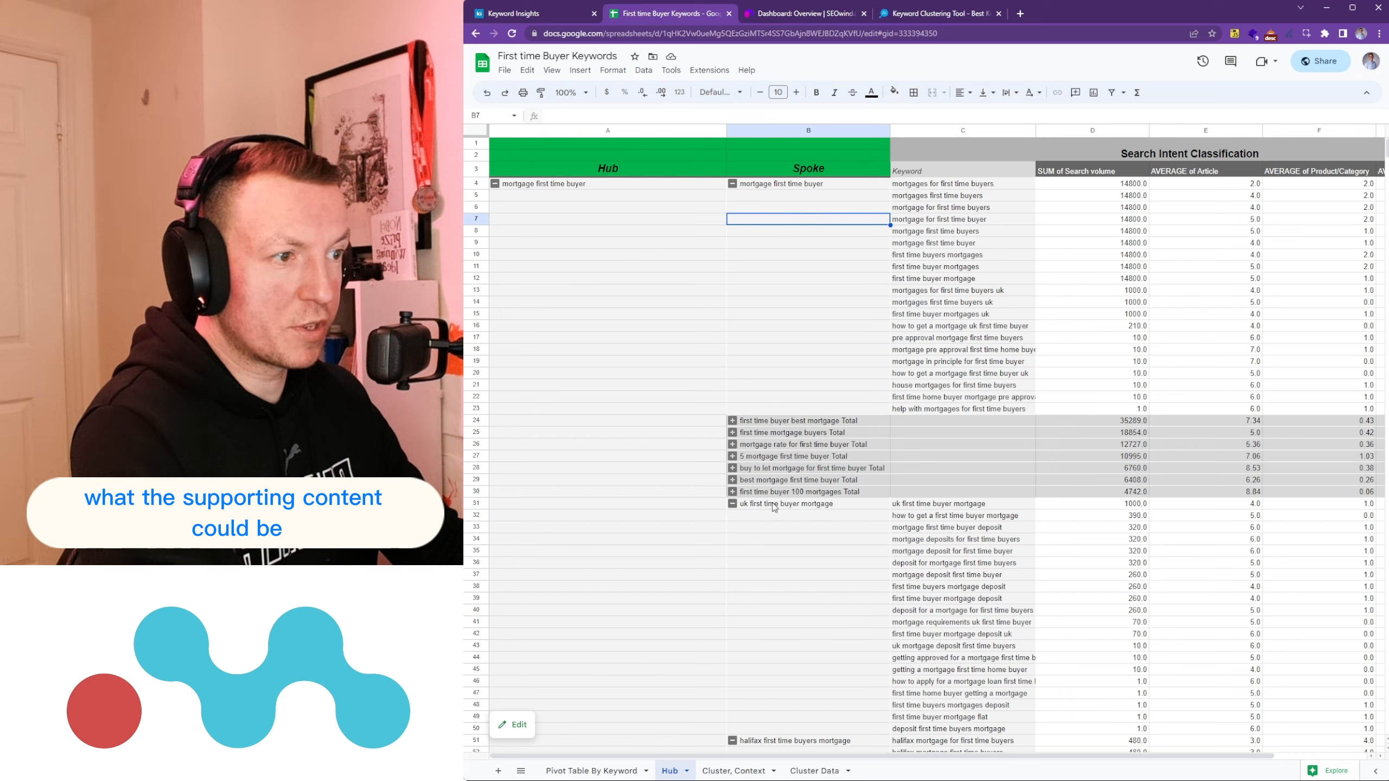
Step: Briefly expand the "first time buyer best mortgage" spoke, and collapse the "mortgage first time buyer" spoke
left_click(733, 420)
left_click(733, 421)
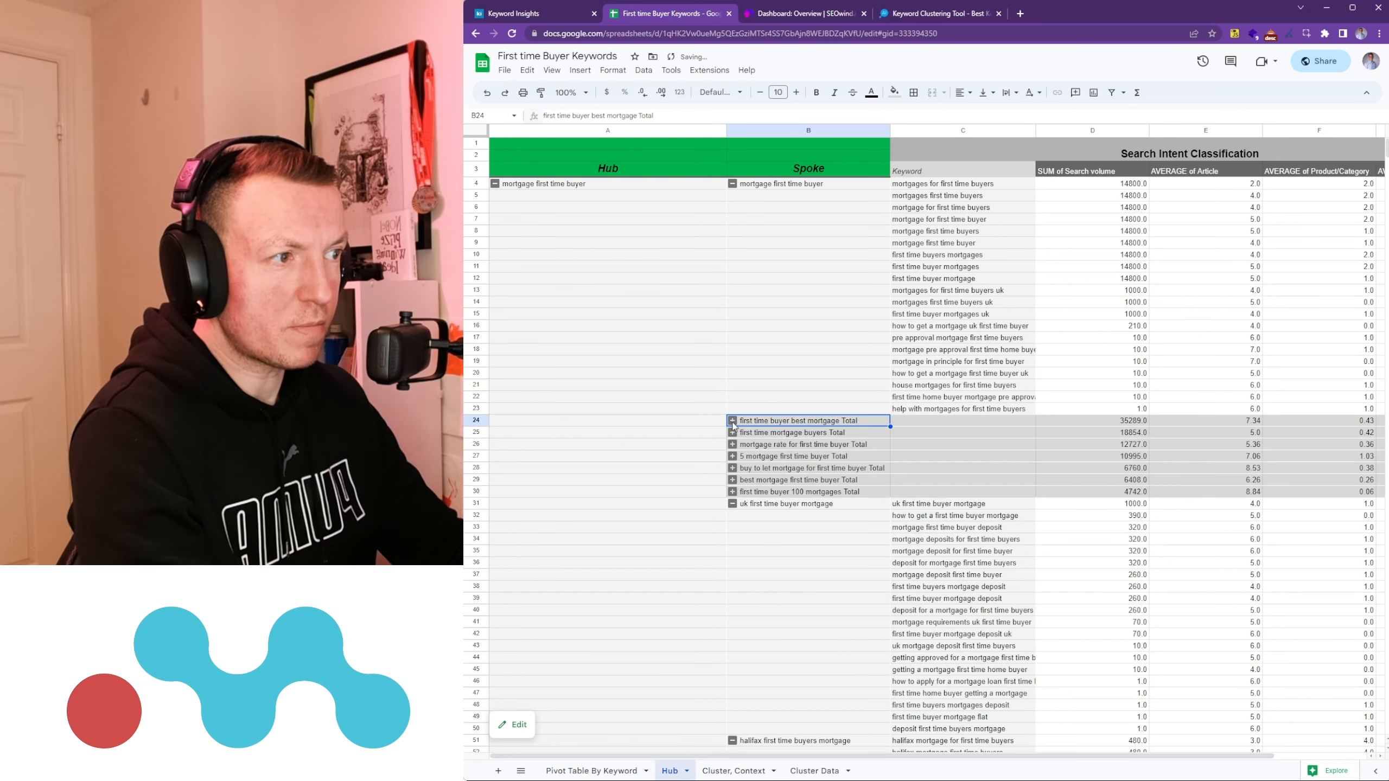
left_click(733, 184)
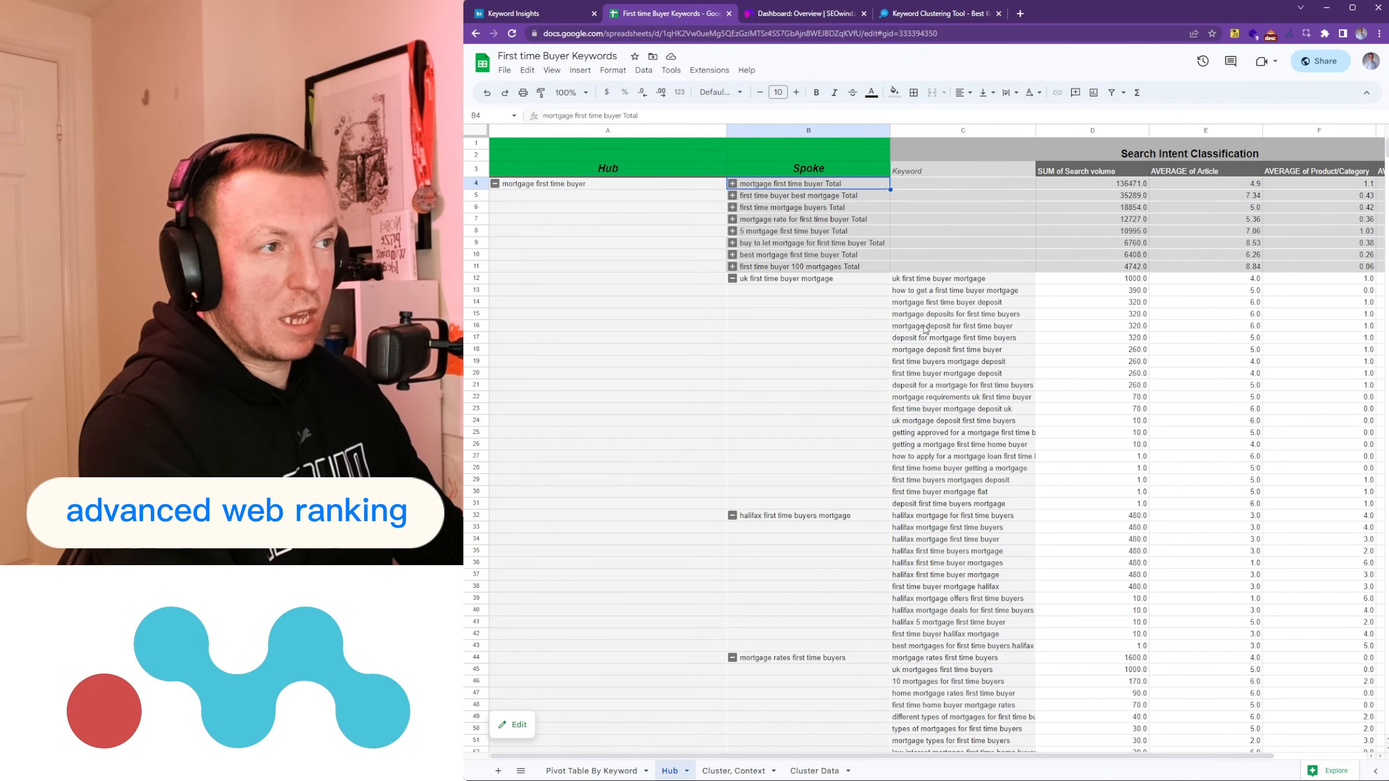
Step: Re-examine the keywords in C4:C22 under the "mortgage first time buyer" spoke and collapse the group again
left_click(908, 290)
left_click(733, 183)
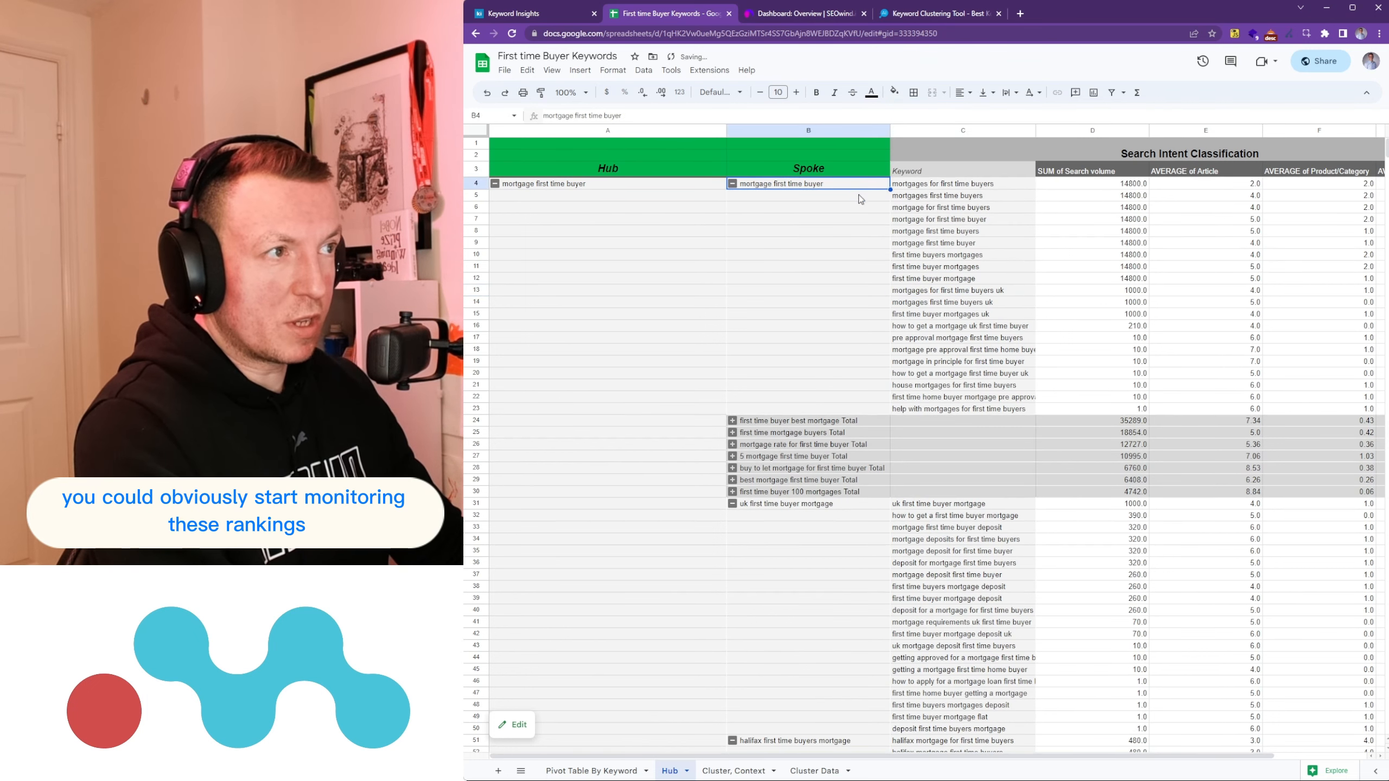
left_click_drag(925, 189, 927, 386)
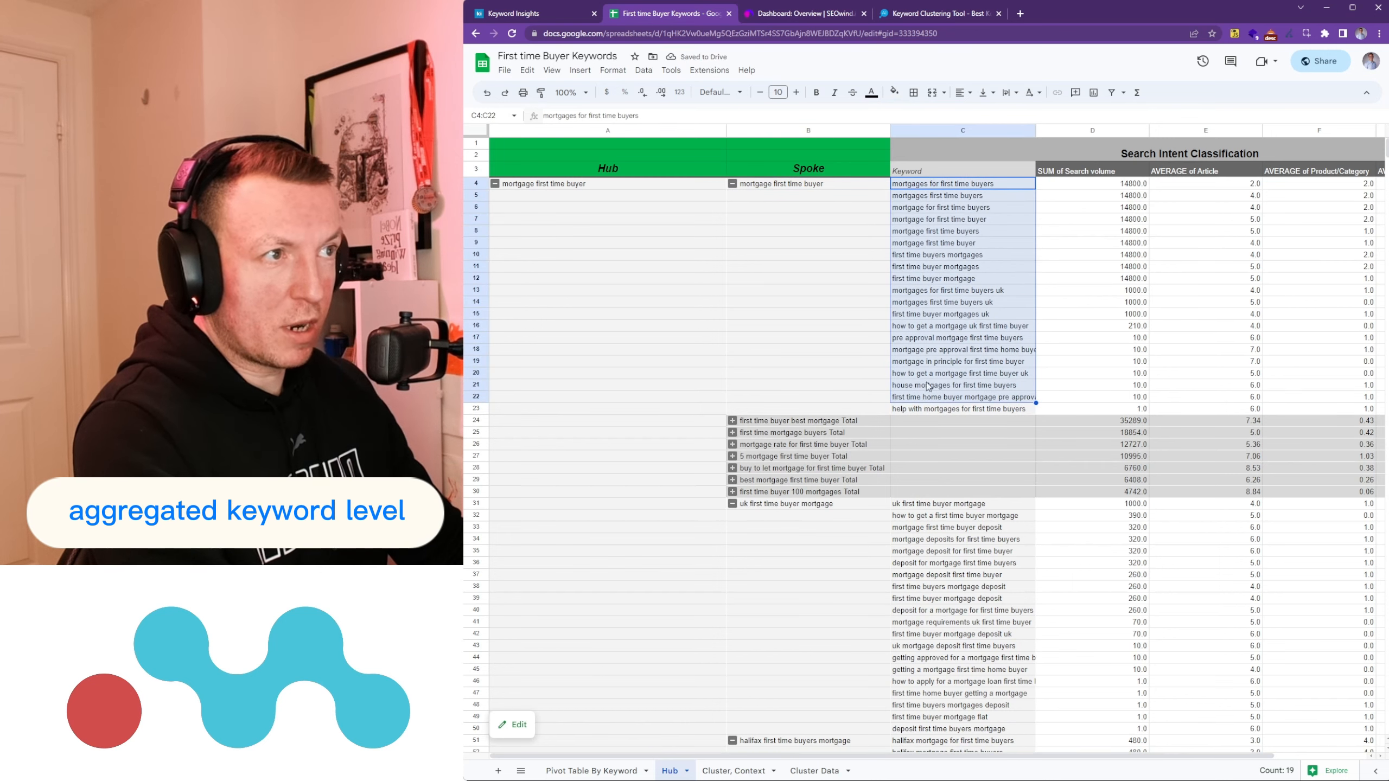
left_click(733, 184)
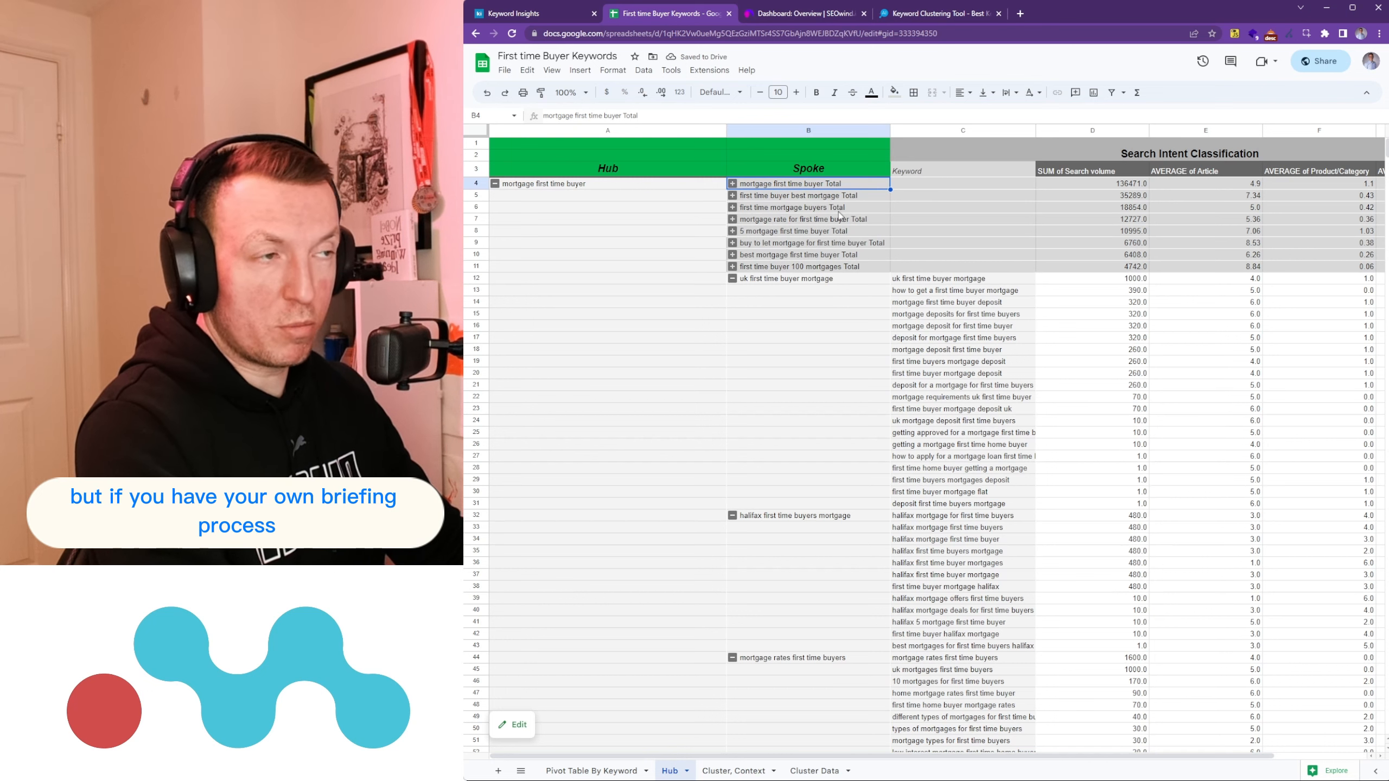
left_click(907, 279)
left_click(733, 183)
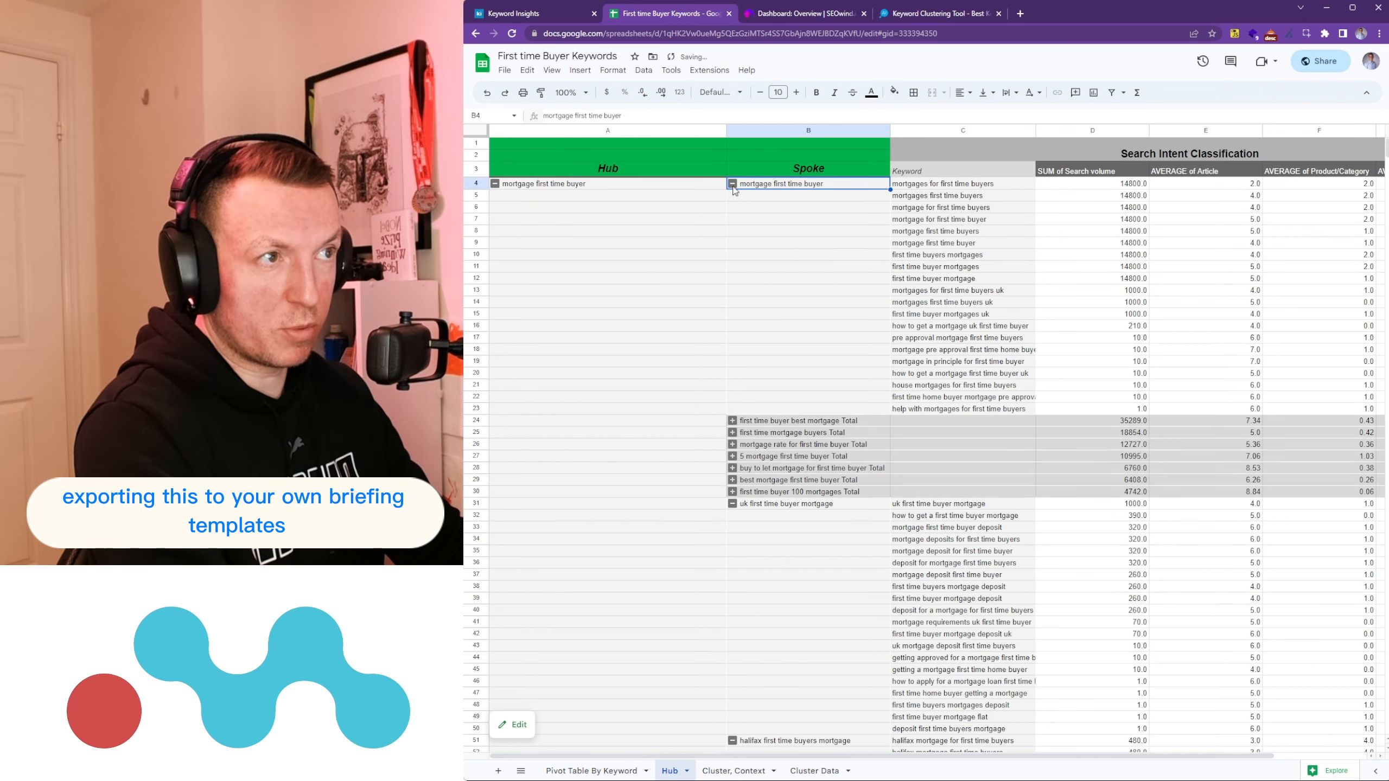
left_click(733, 184)
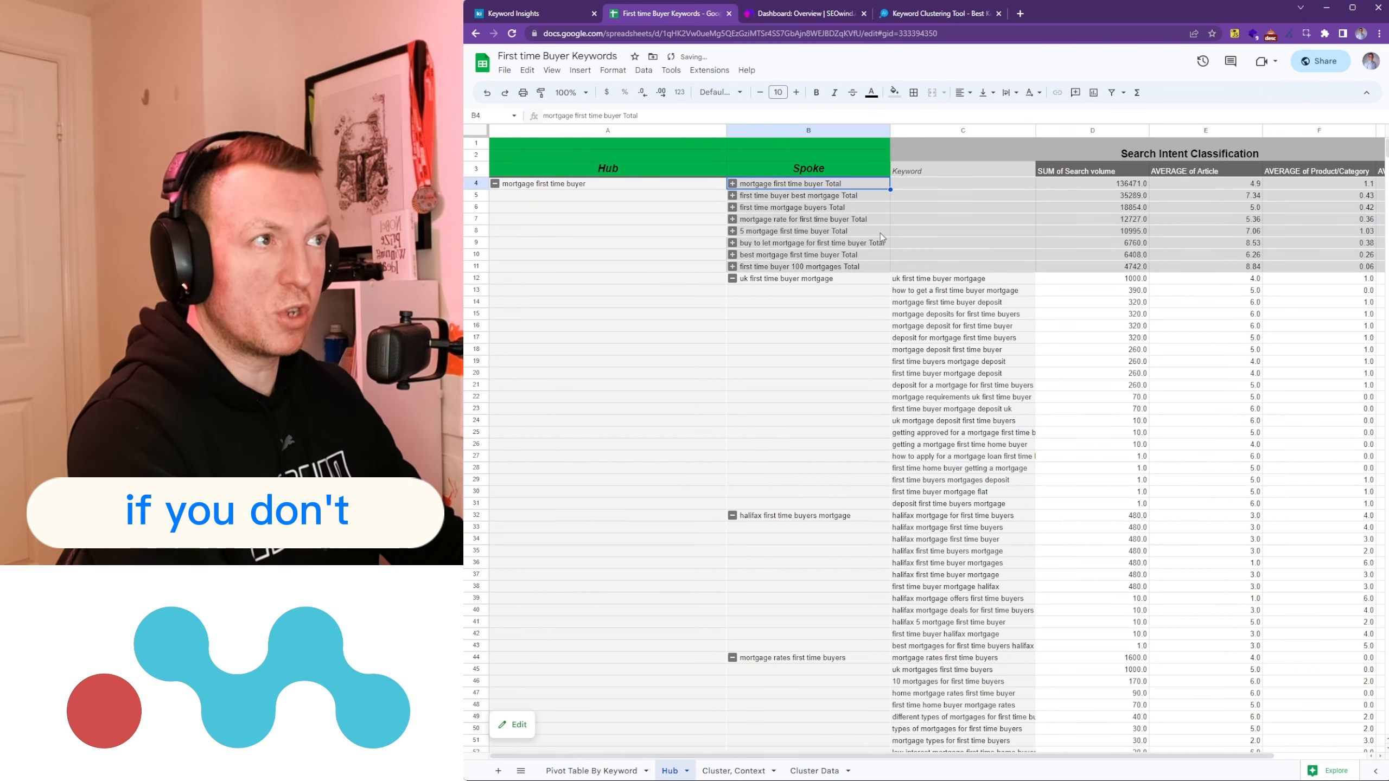
Step: Switch to the Keyword Insights content brief and examine the headings of the top-ranking pages in the SERPs results
left_click(544, 16)
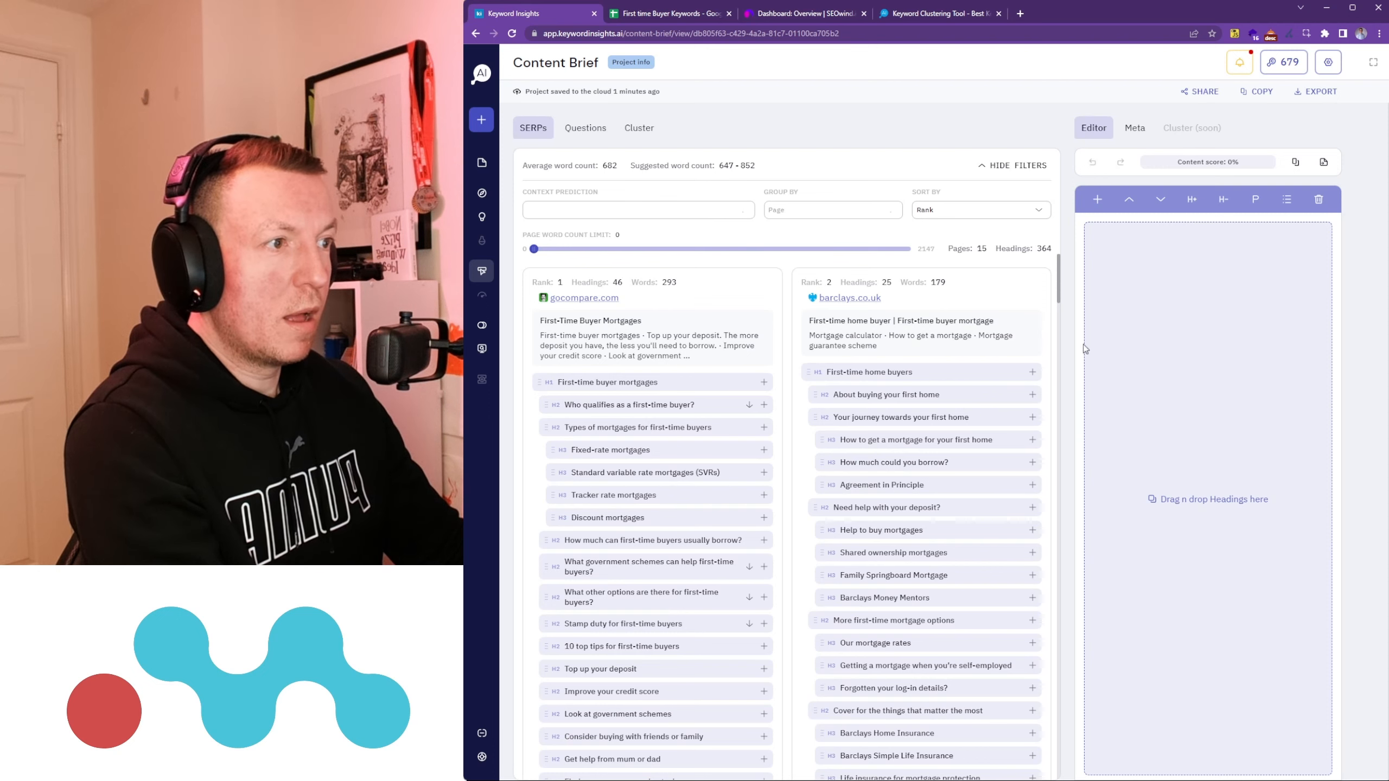
scroll(786, 361, "down", 2)
scroll(785, 358, "down", 4)
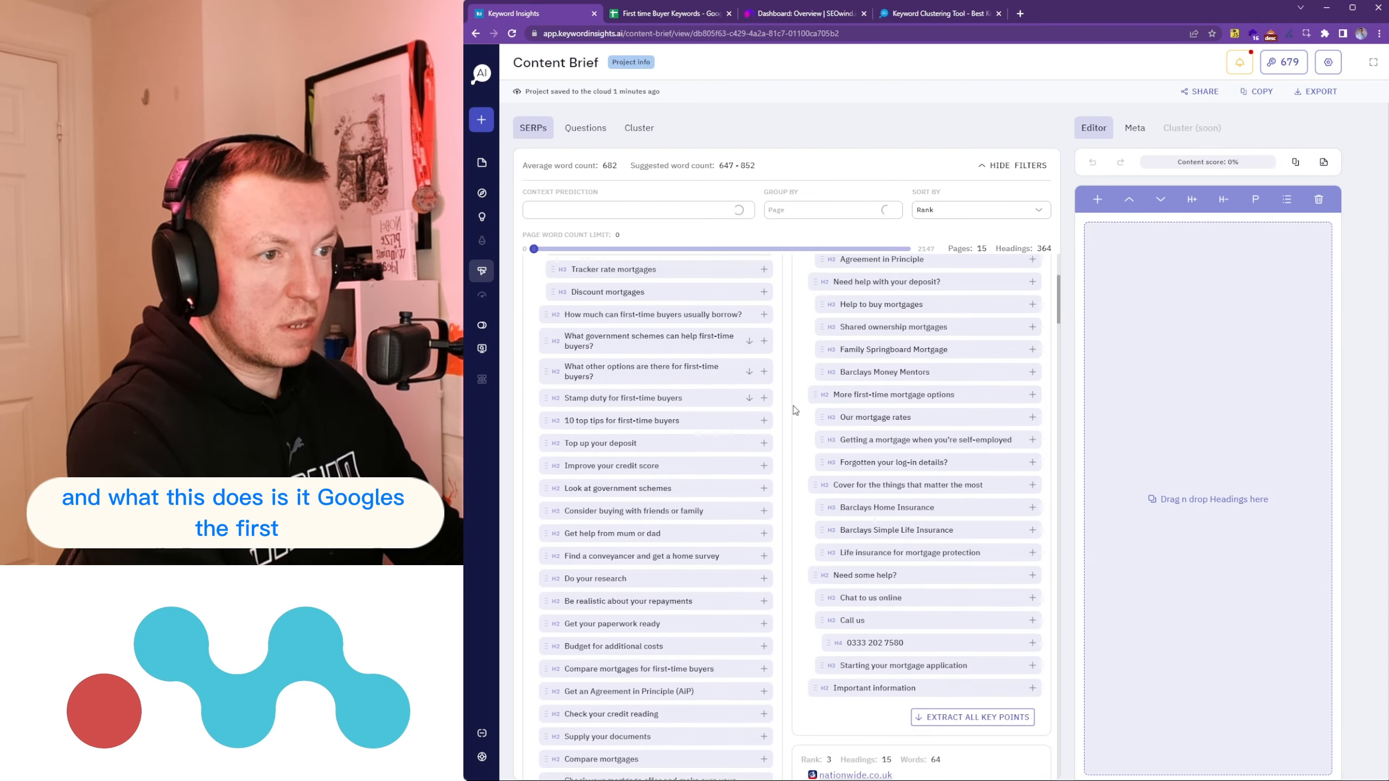
scroll(794, 406, "up", 5)
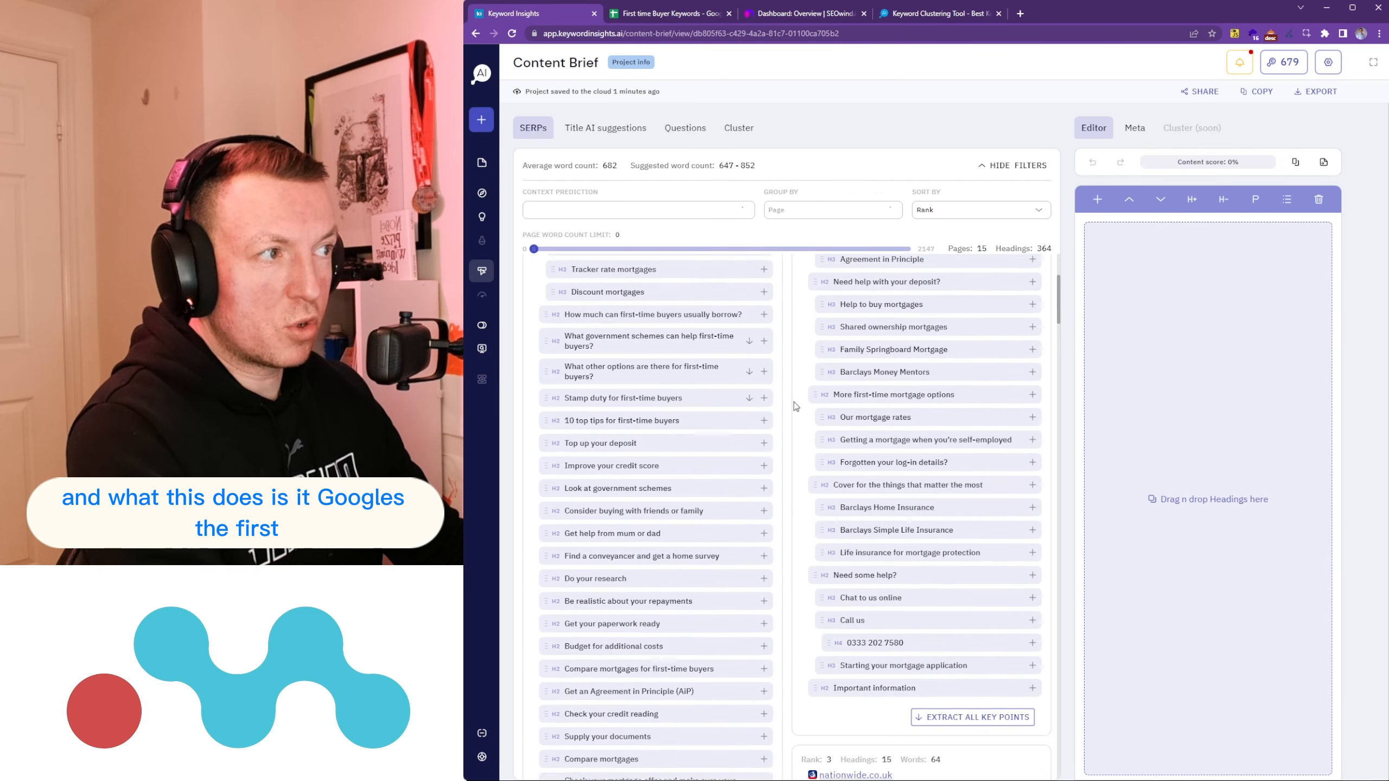
scroll(924, 362, "down", 3)
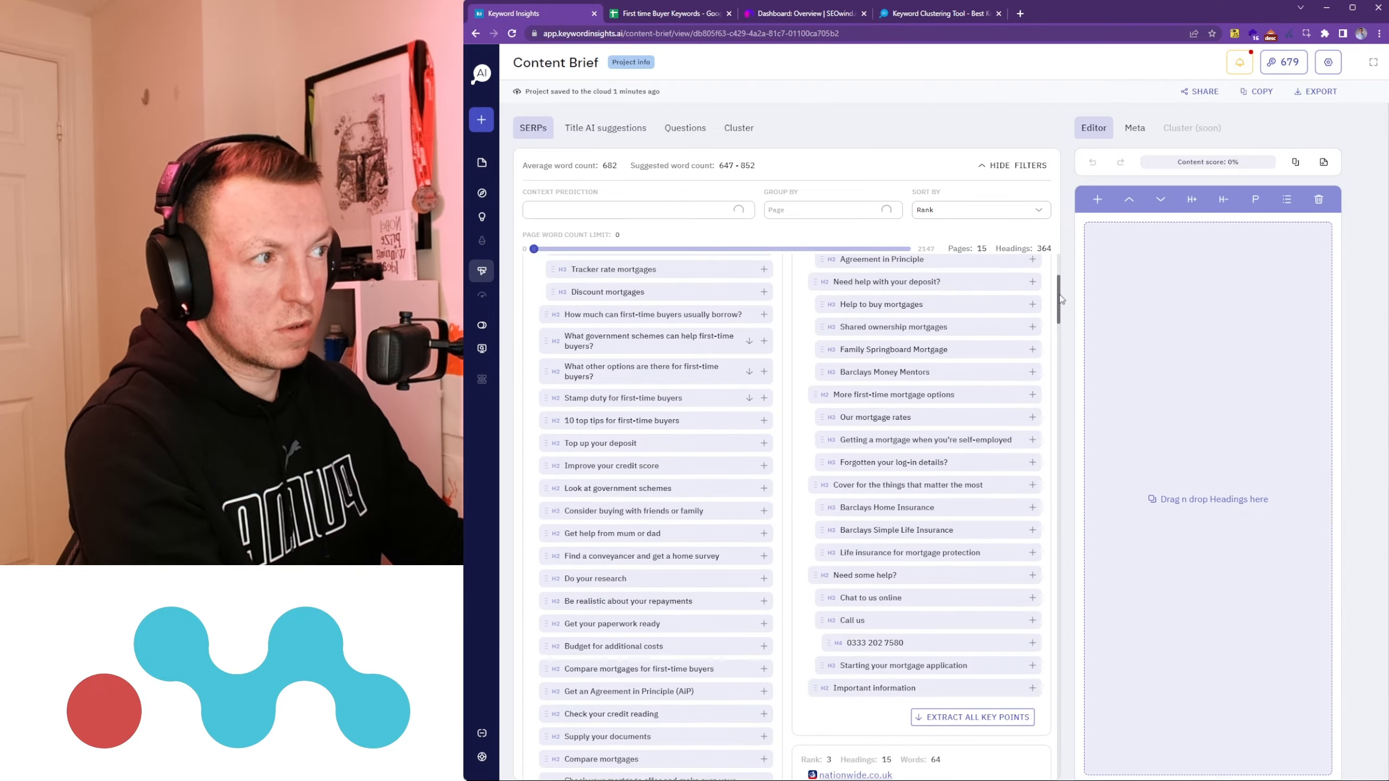
left_click_drag(1060, 299, 1054, 271)
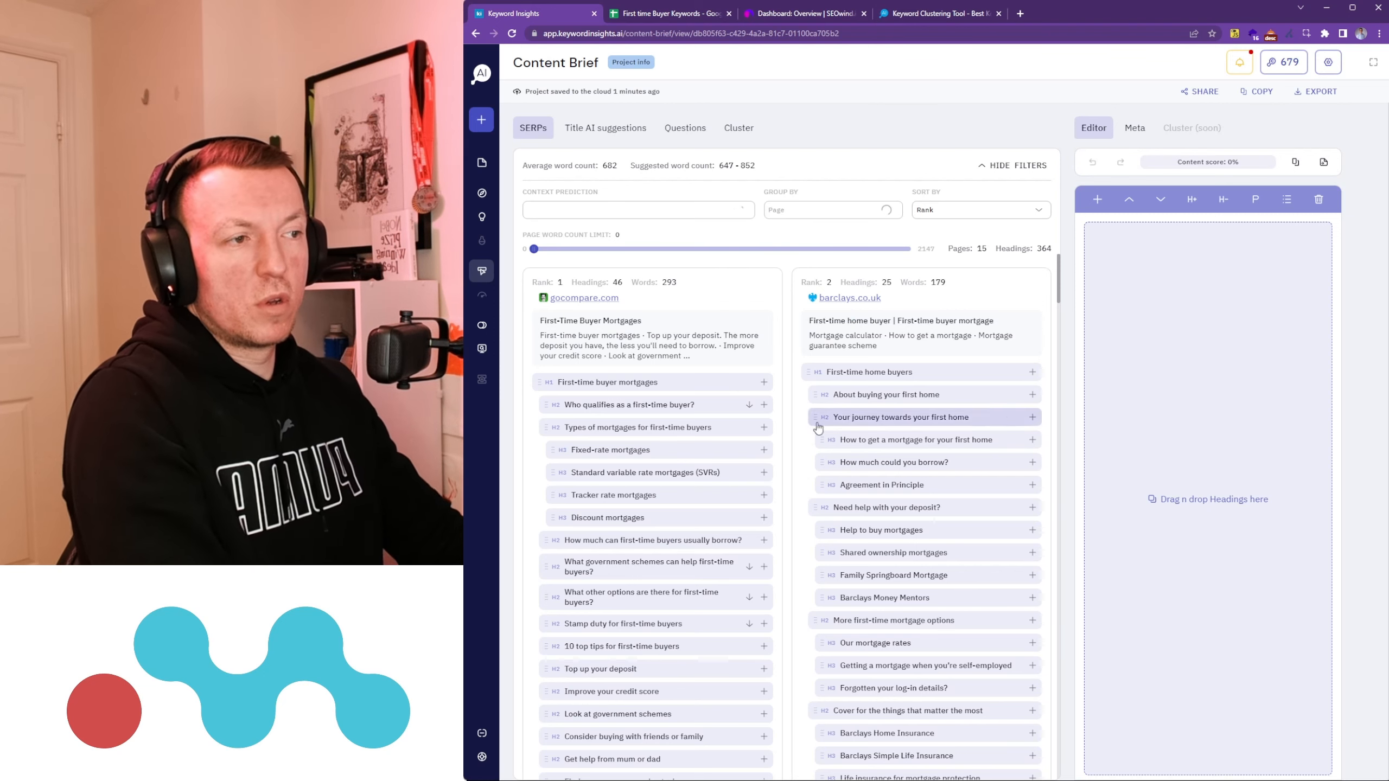
scroll(793, 414, "down", 5)
scroll(929, 415, "up", 3)
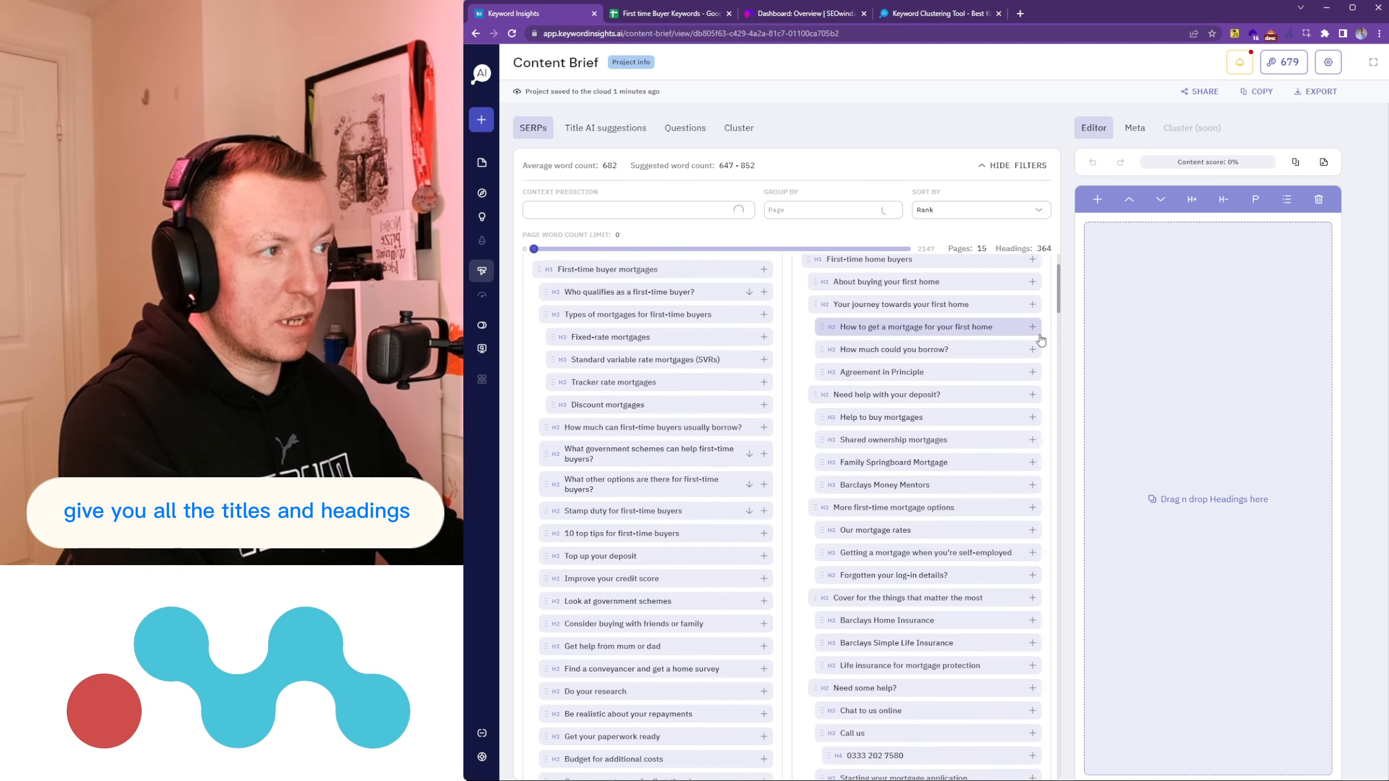
scroll(1059, 314, "up", 2)
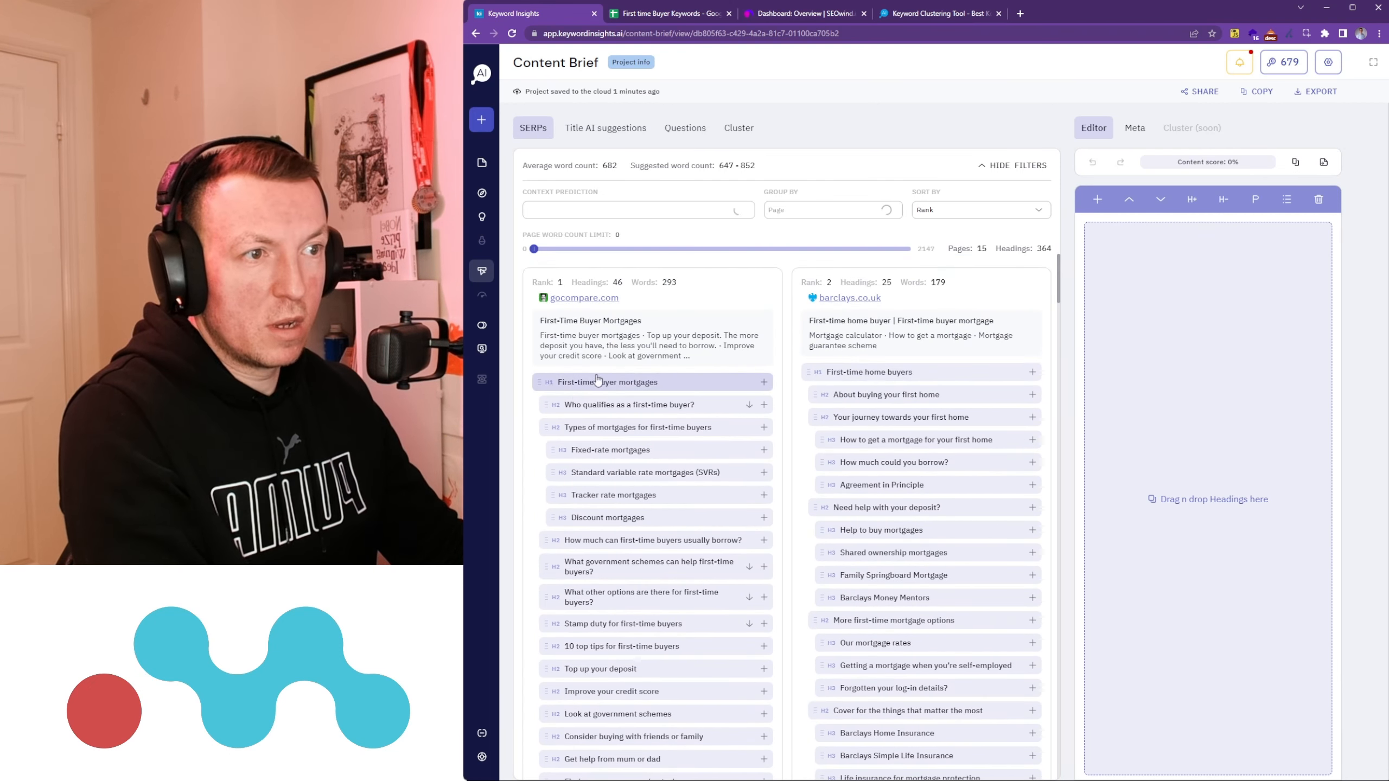
Step: Add the gocompare.com heading "First-time buyer mortgages" to the brief outline, and try out a blank heading below it, deleting it again
left_click_drag(628, 395, 1182, 272)
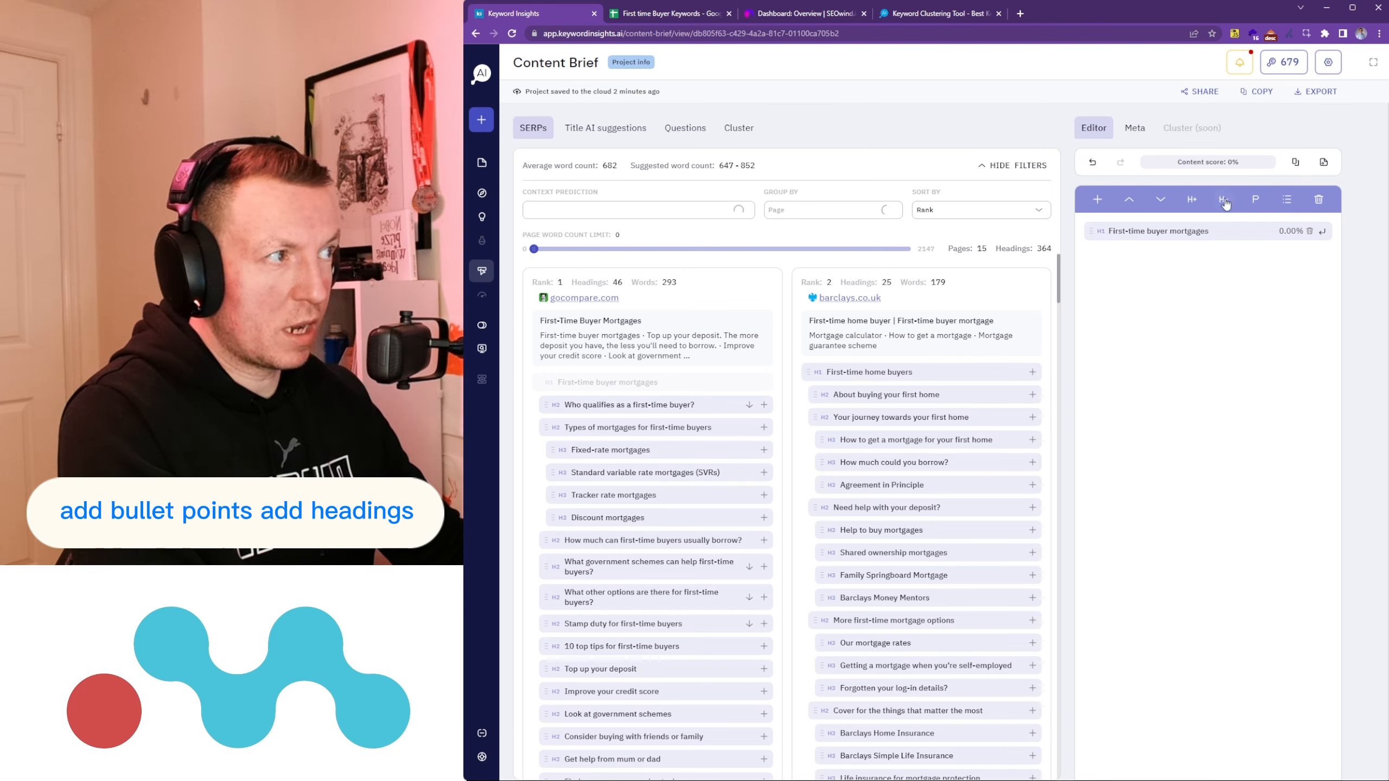
left_click(1097, 199)
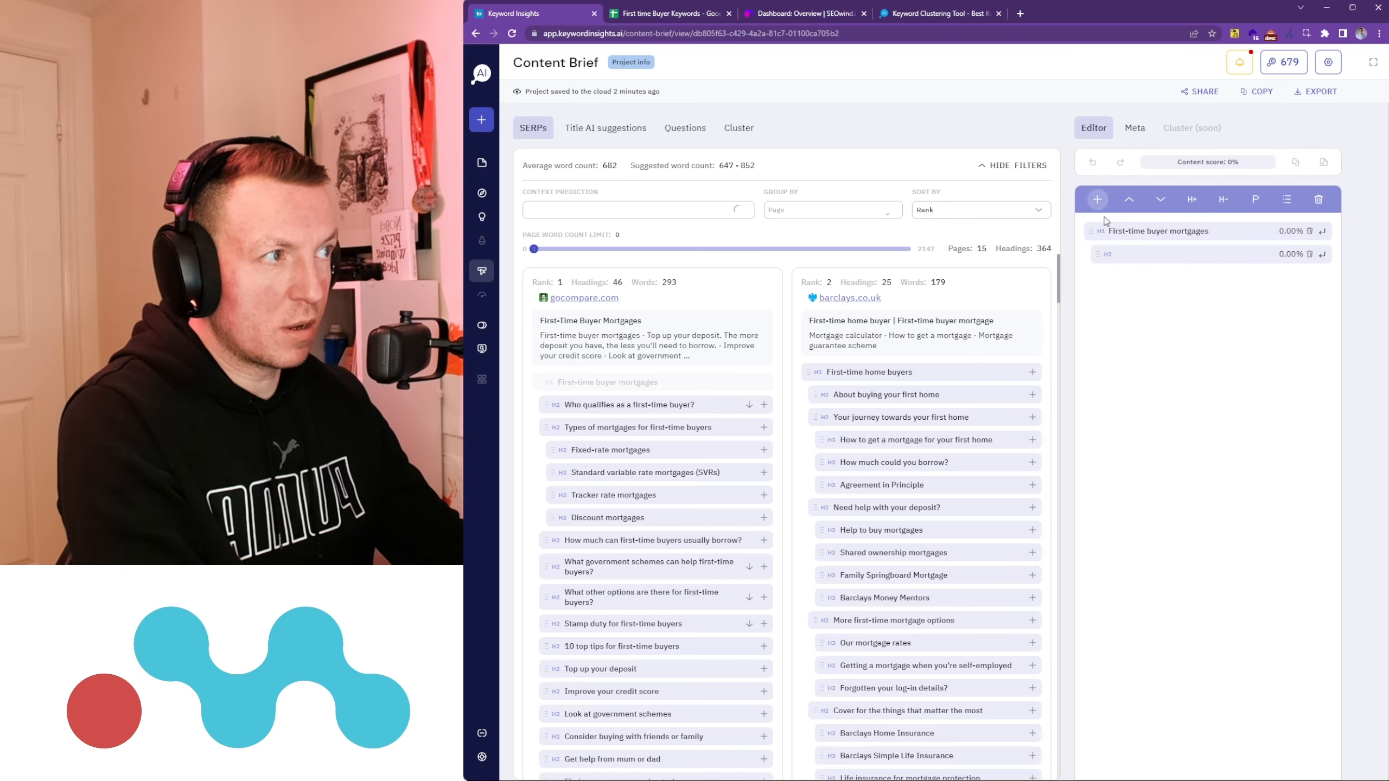
left_click(1309, 255)
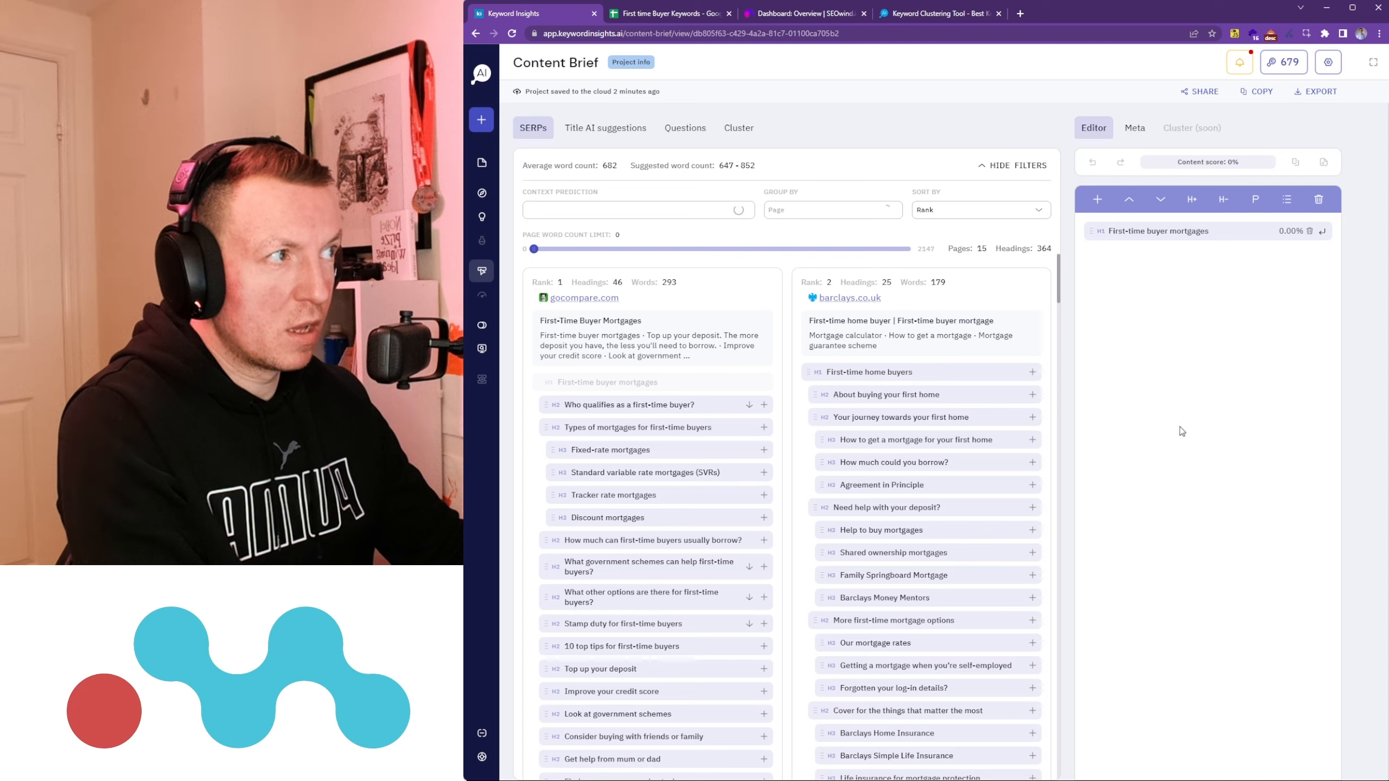
Step: Review the brief's meta title and description fields, return to the outline, and examine the AI title suggestions
left_click(1135, 136)
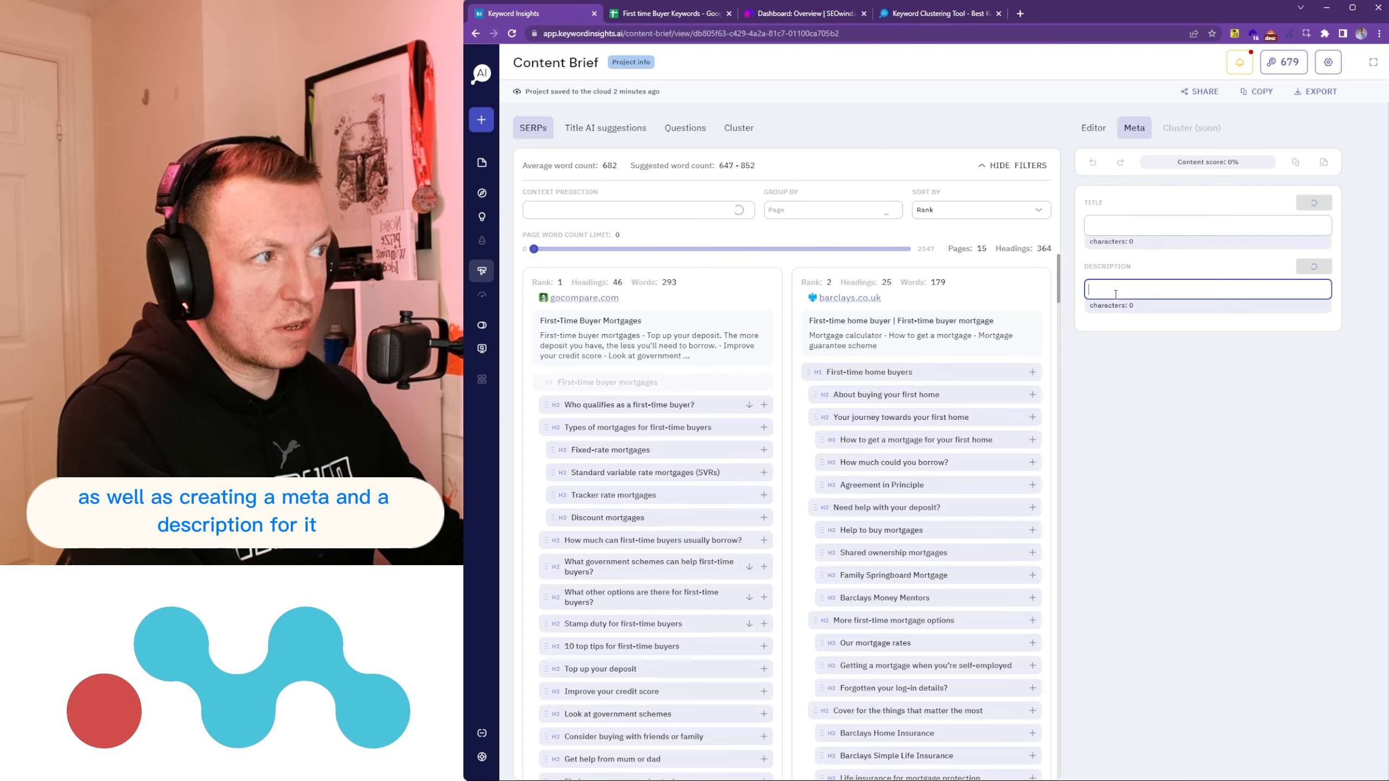
left_click(1094, 133)
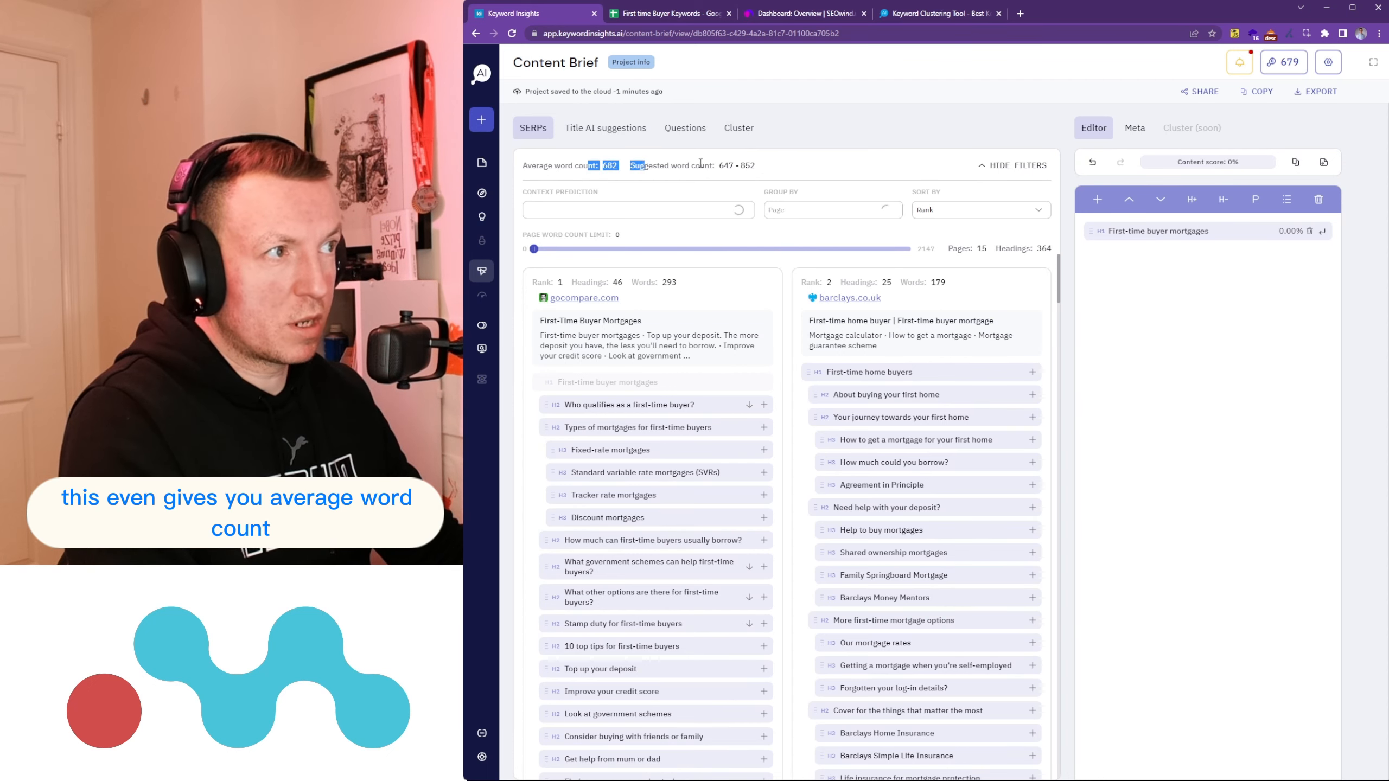
left_click(605, 133)
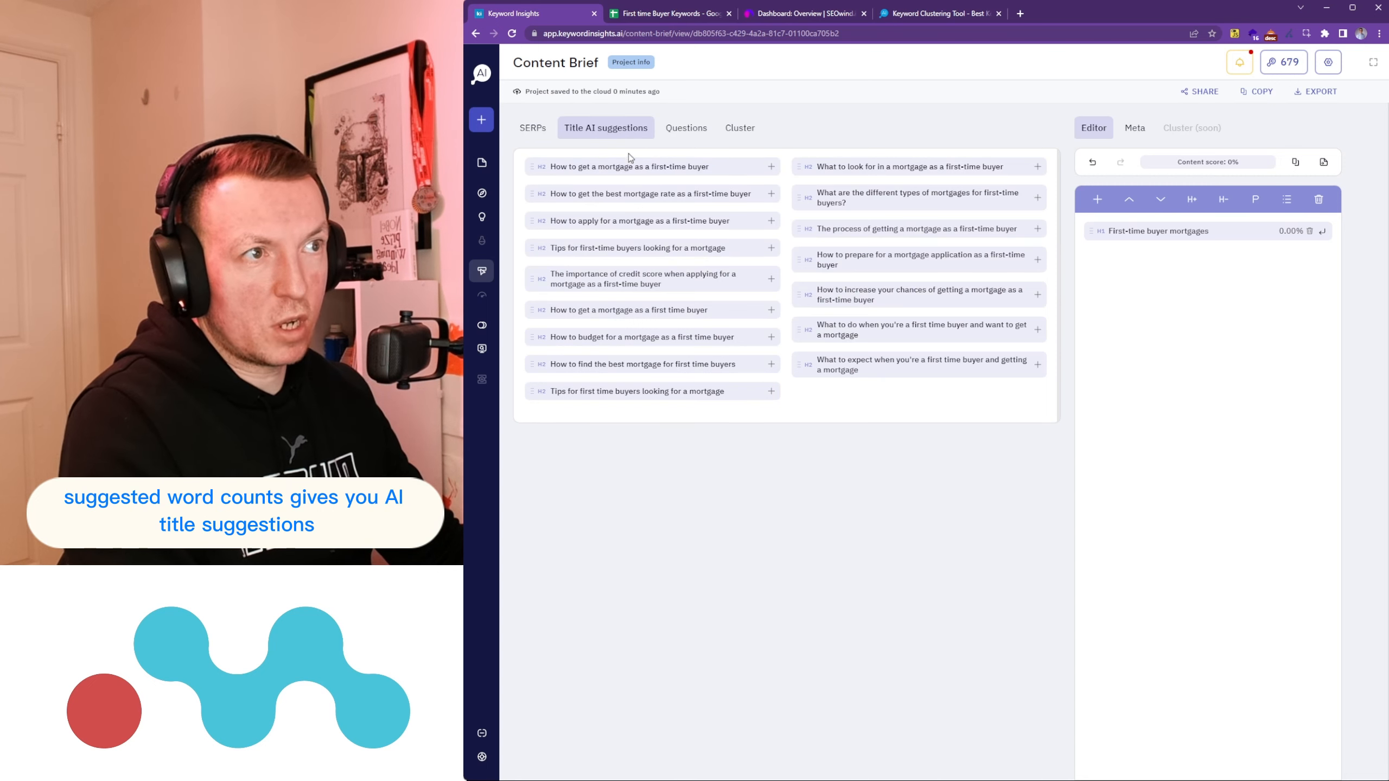
Step: Examine the suggested questions for the brief from the People Also Asked, Reddit and Quora sources
left_click(691, 136)
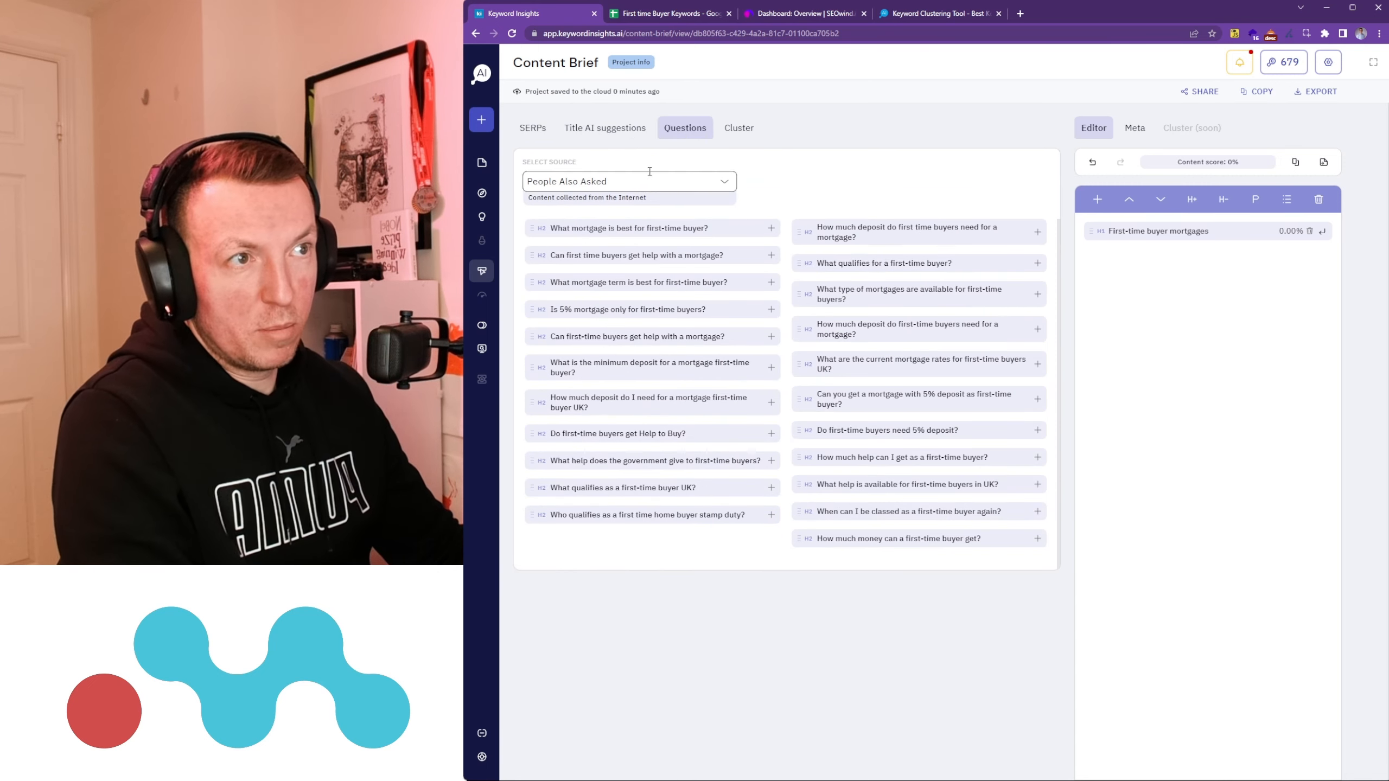
left_click(700, 182)
left_click(607, 219)
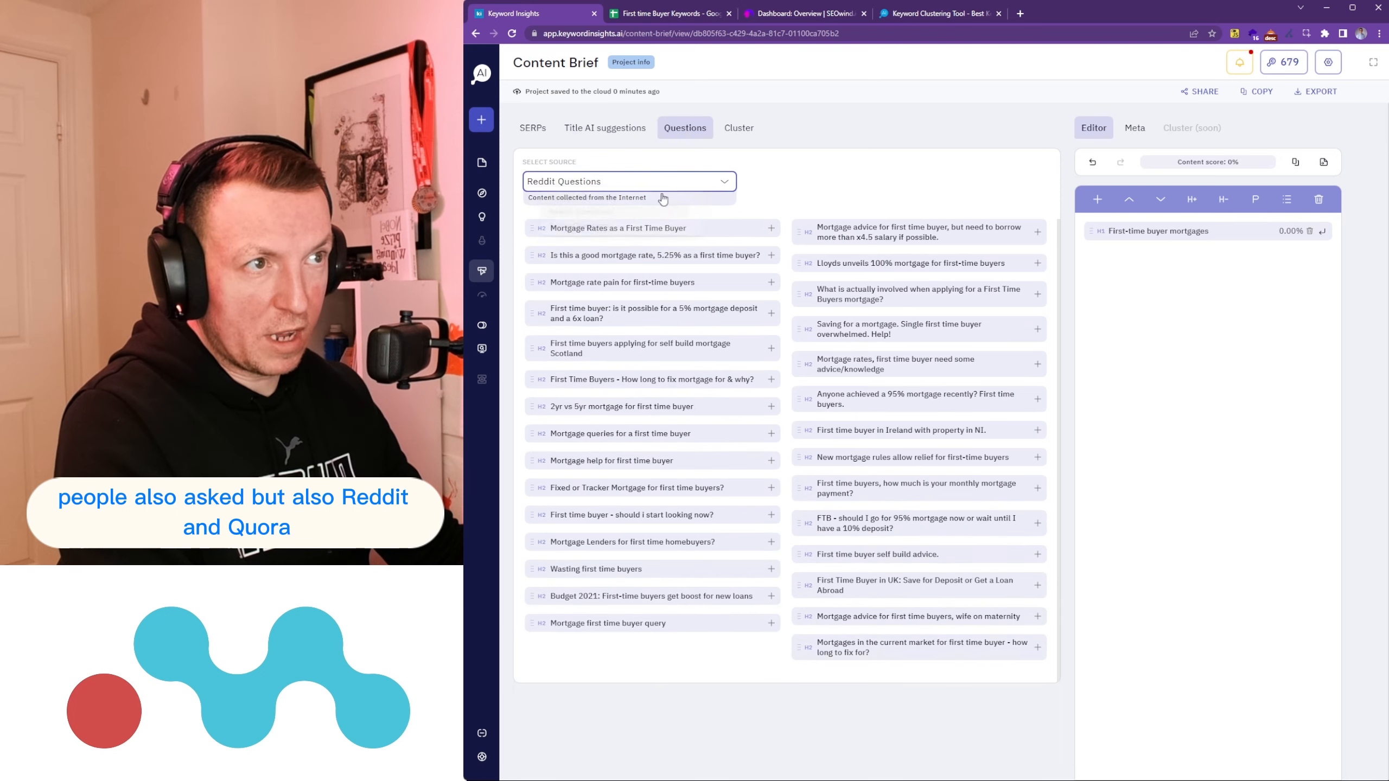
left_click(656, 184)
left_click(604, 239)
Step: Examine both pages of the brief's cluster keywords with their volumes and dominant intent
left_click(740, 133)
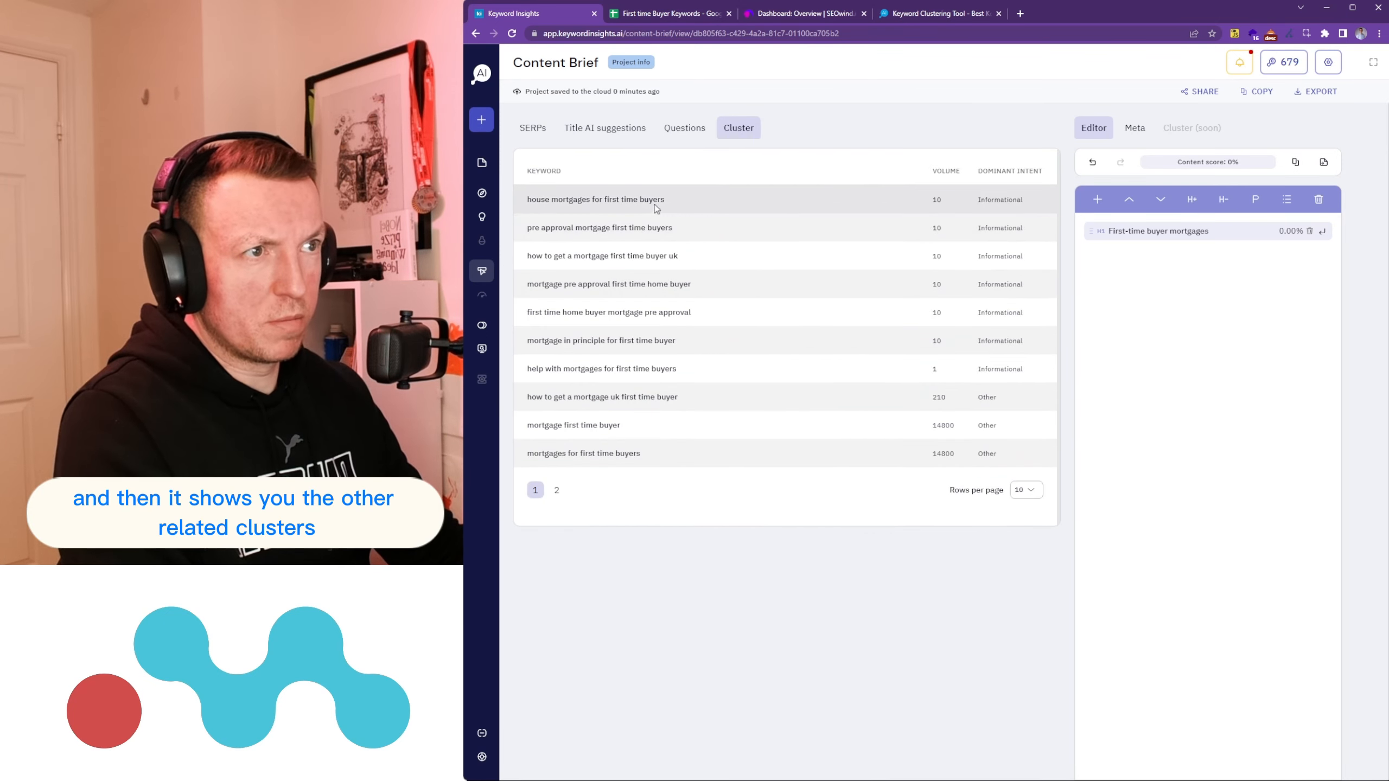
left_click(557, 490)
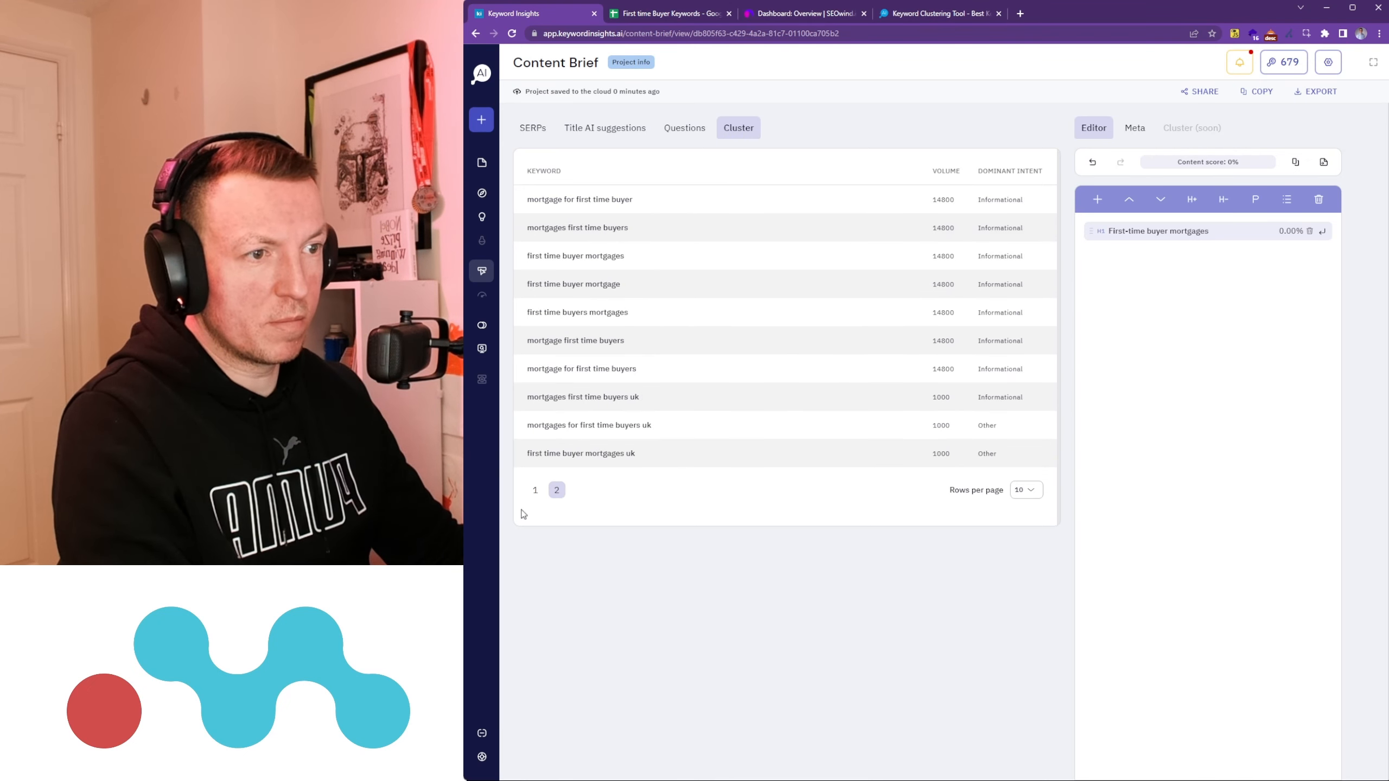
left_click(536, 491)
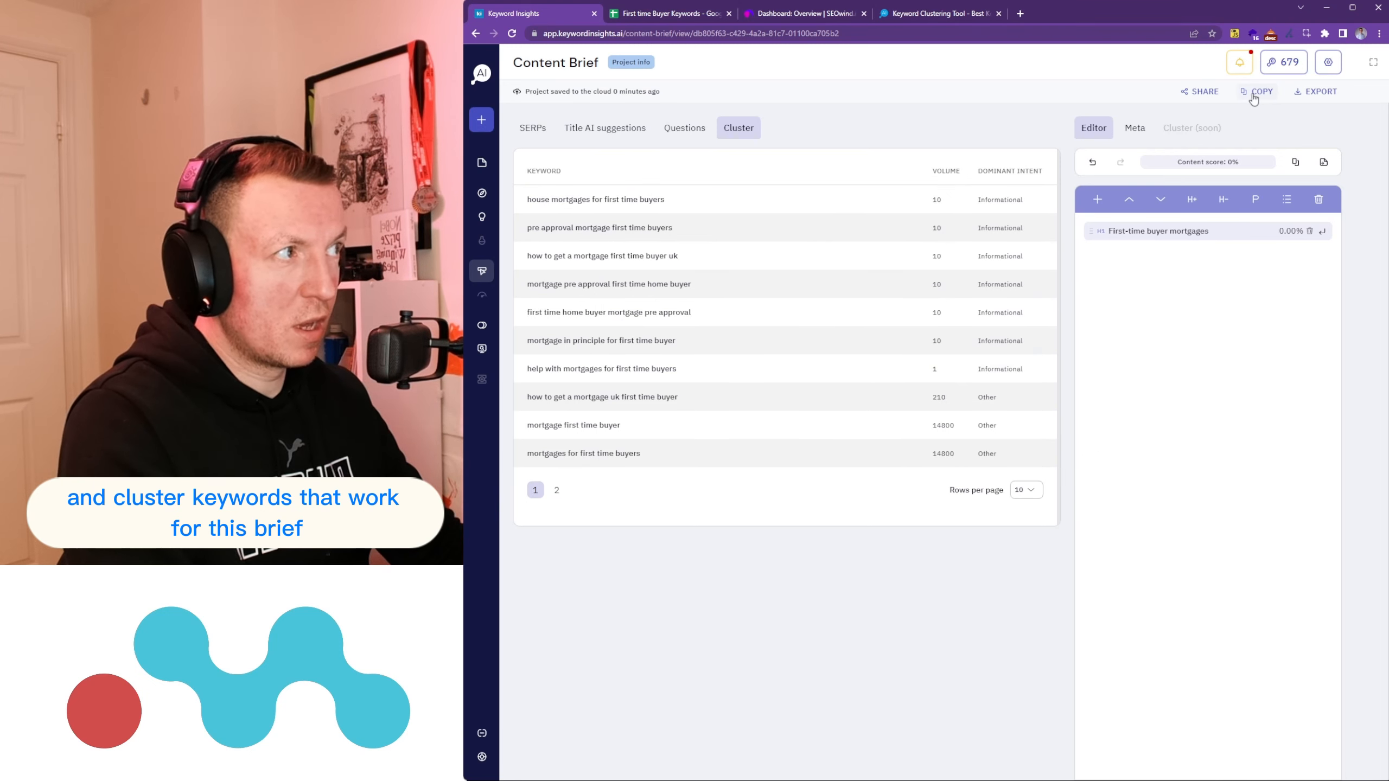
Step: Return to the SERPs results and check the export options for the brief without exporting it
left_click(533, 127)
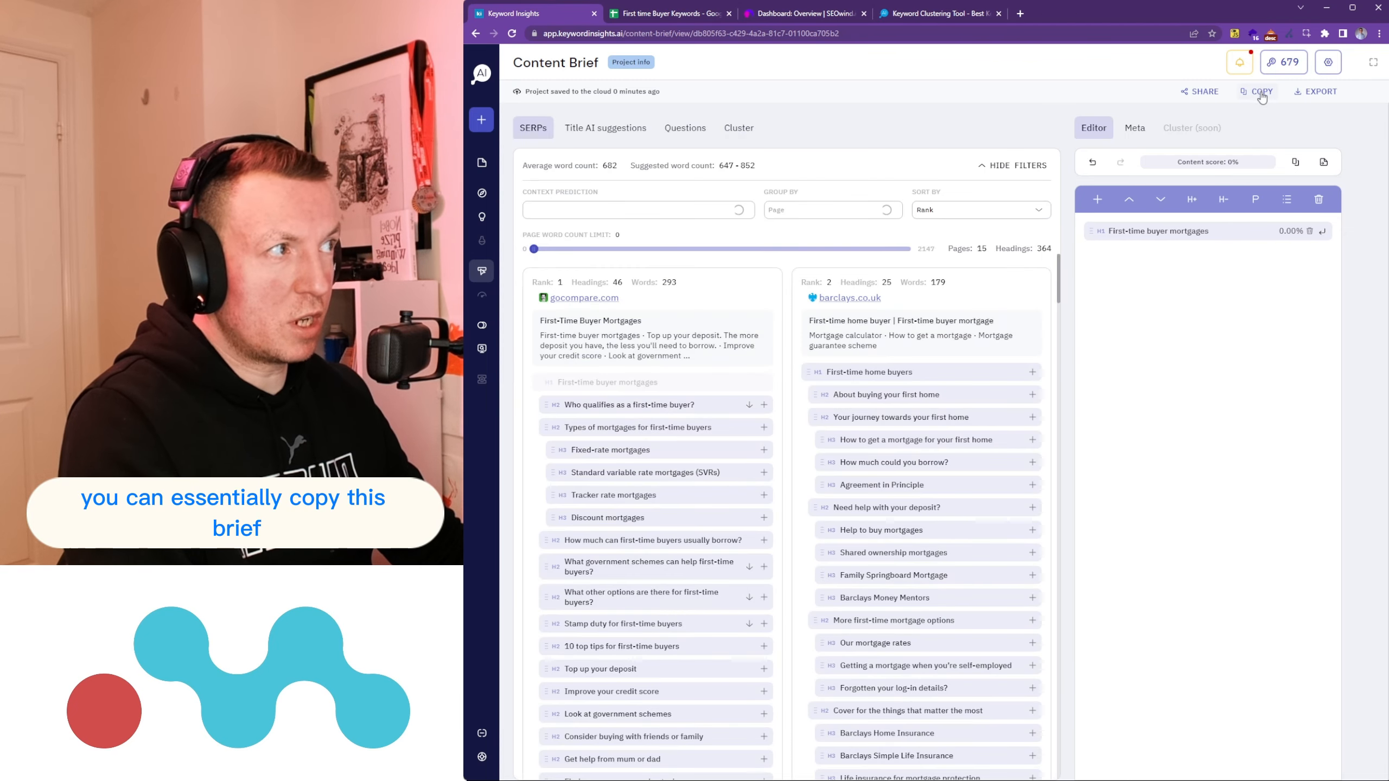
left_click(1304, 92)
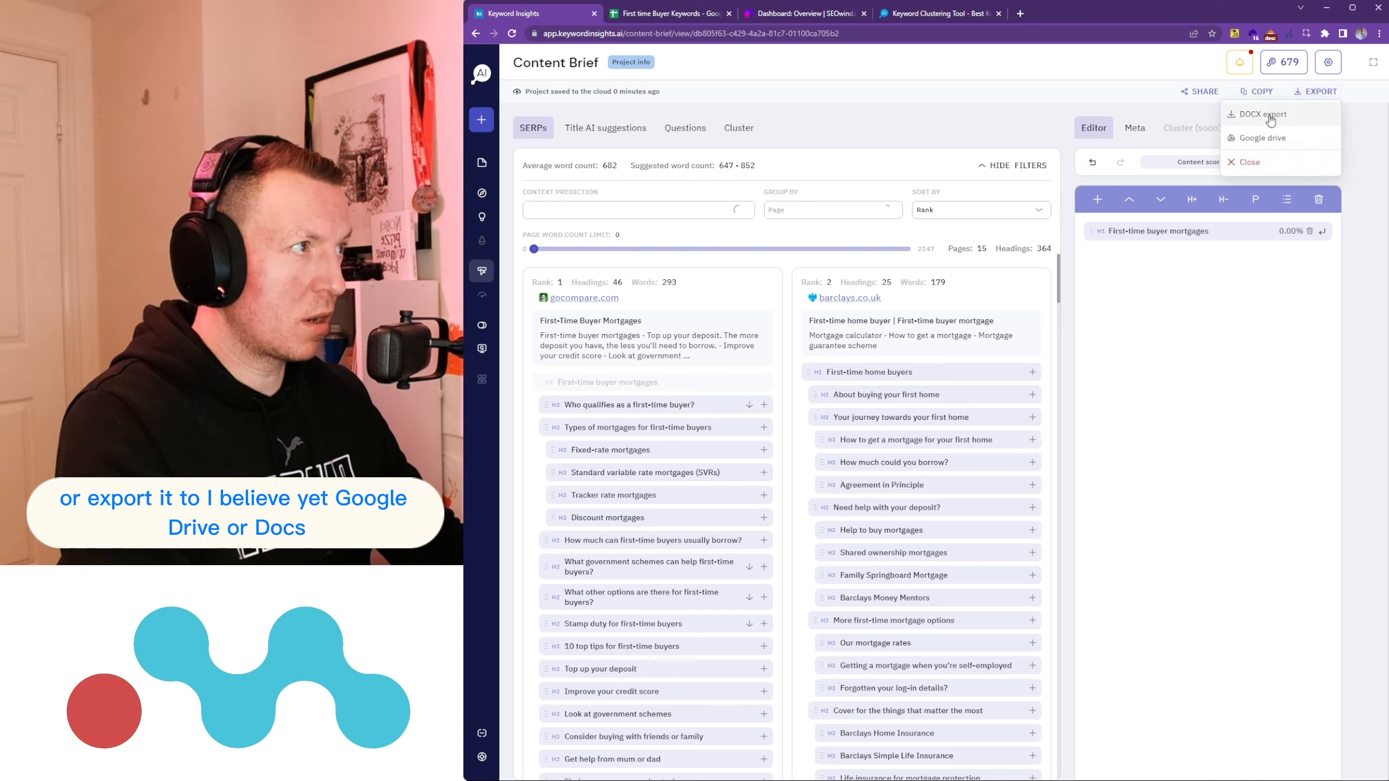
left_click(1192, 366)
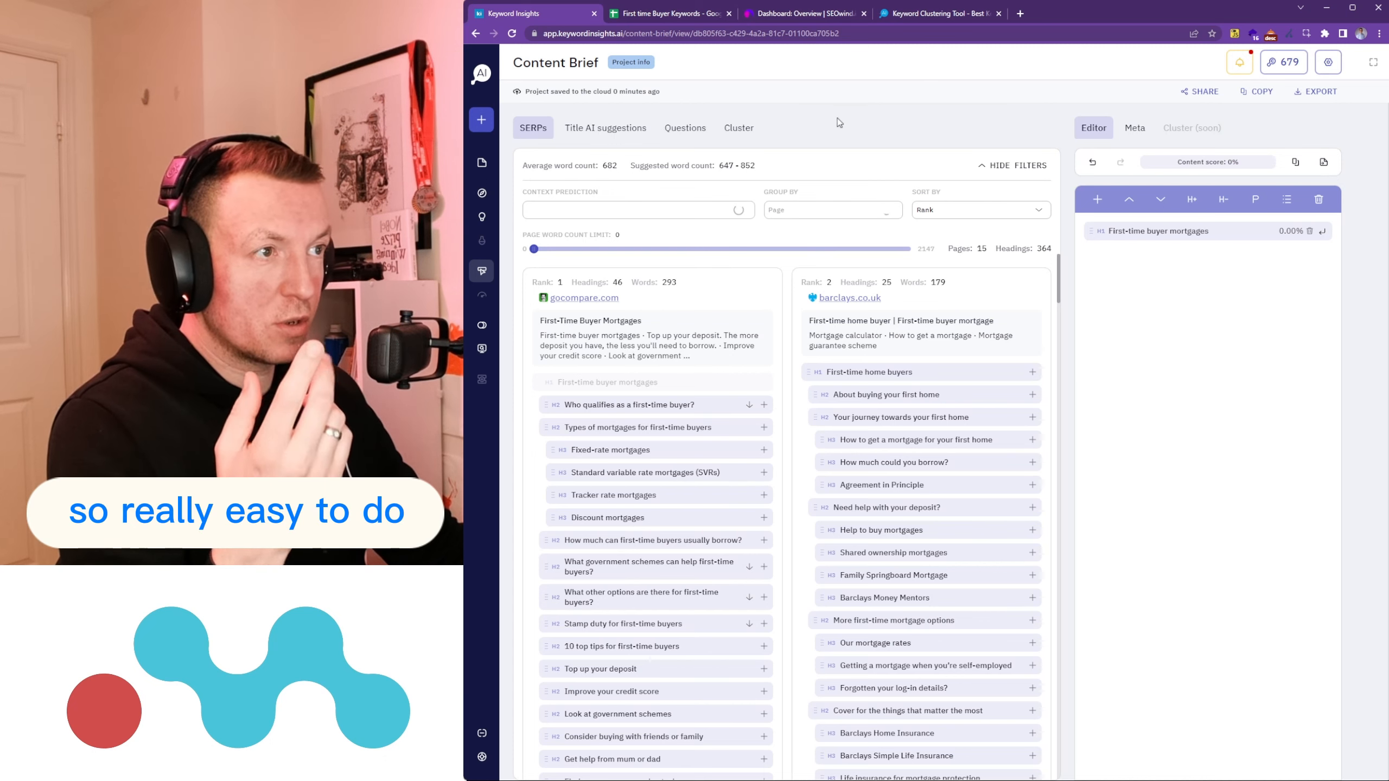
Step: Switch to the SEOwind dashboard and start a new content brief
left_click(667, 14)
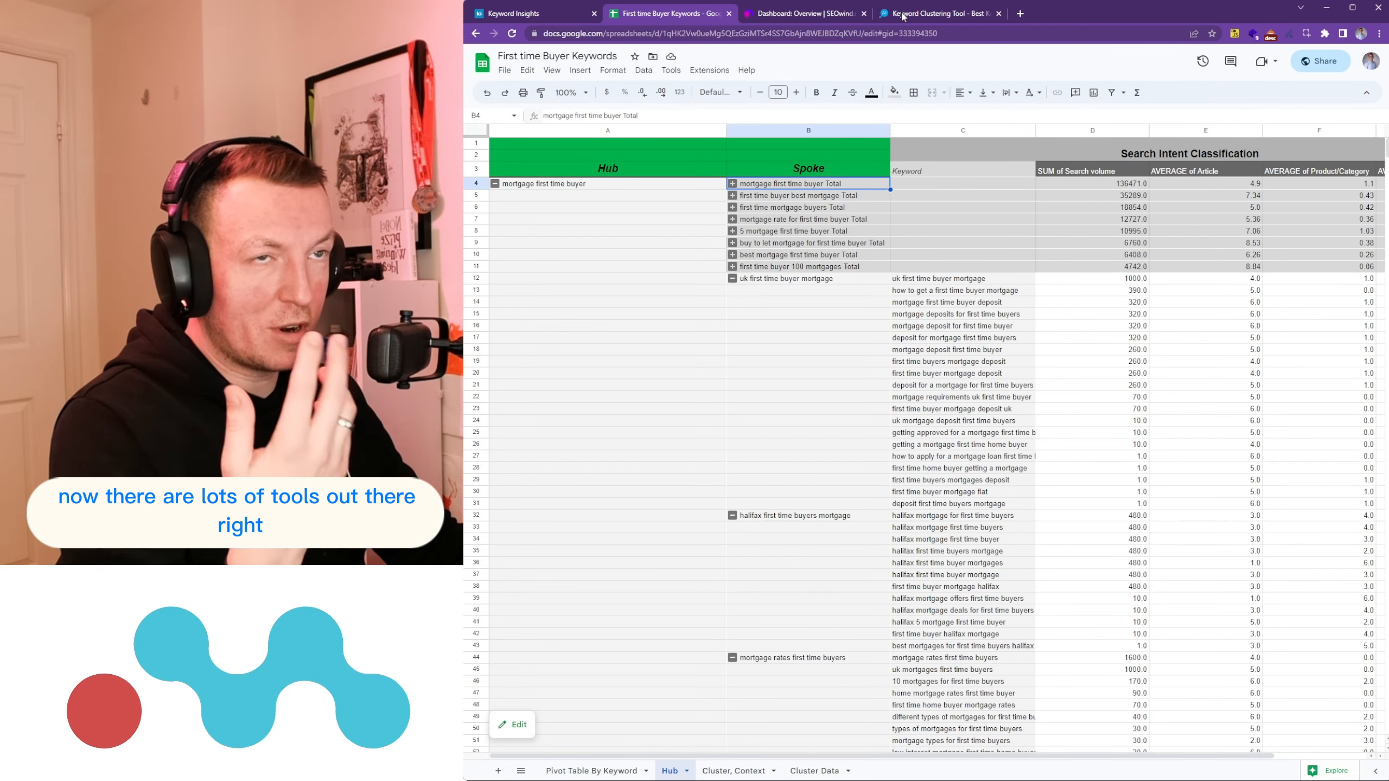
left_click(823, 18)
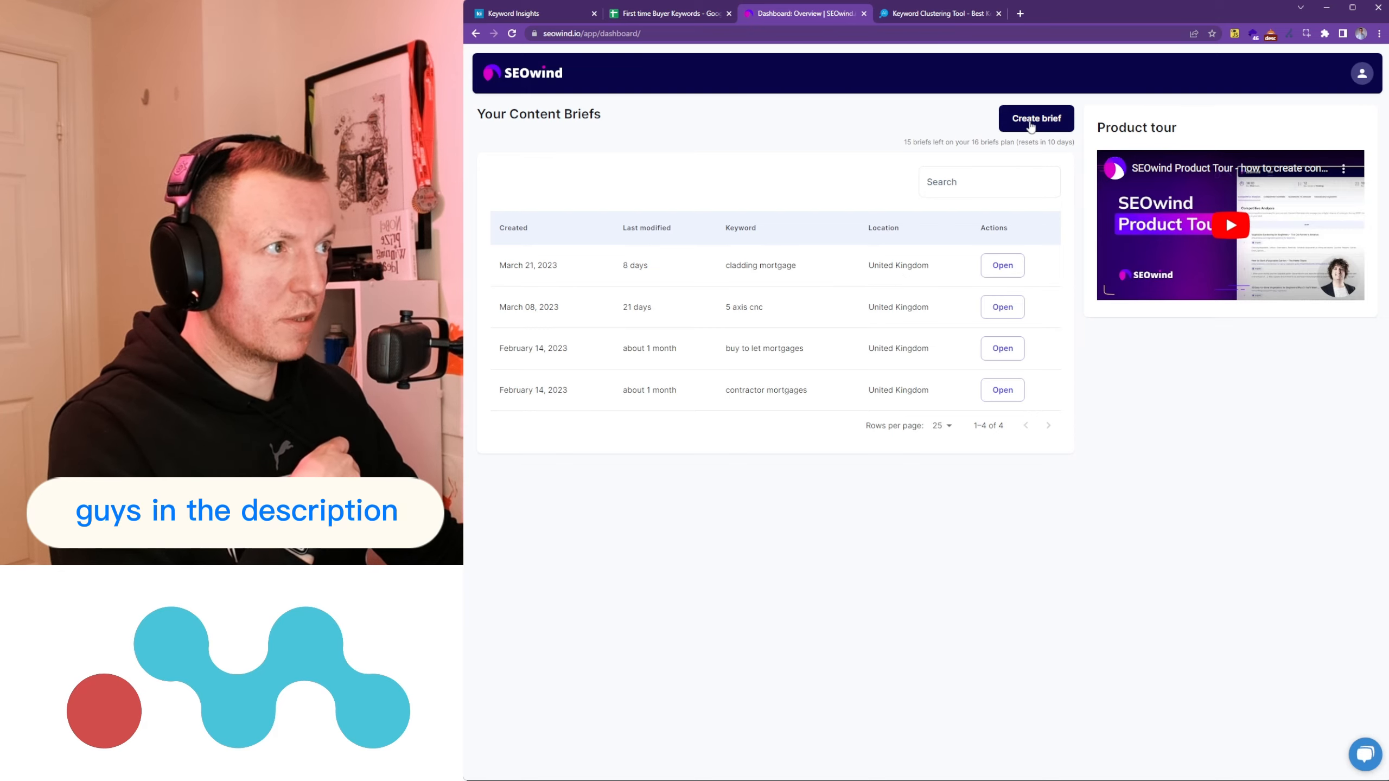
left_click(1031, 125)
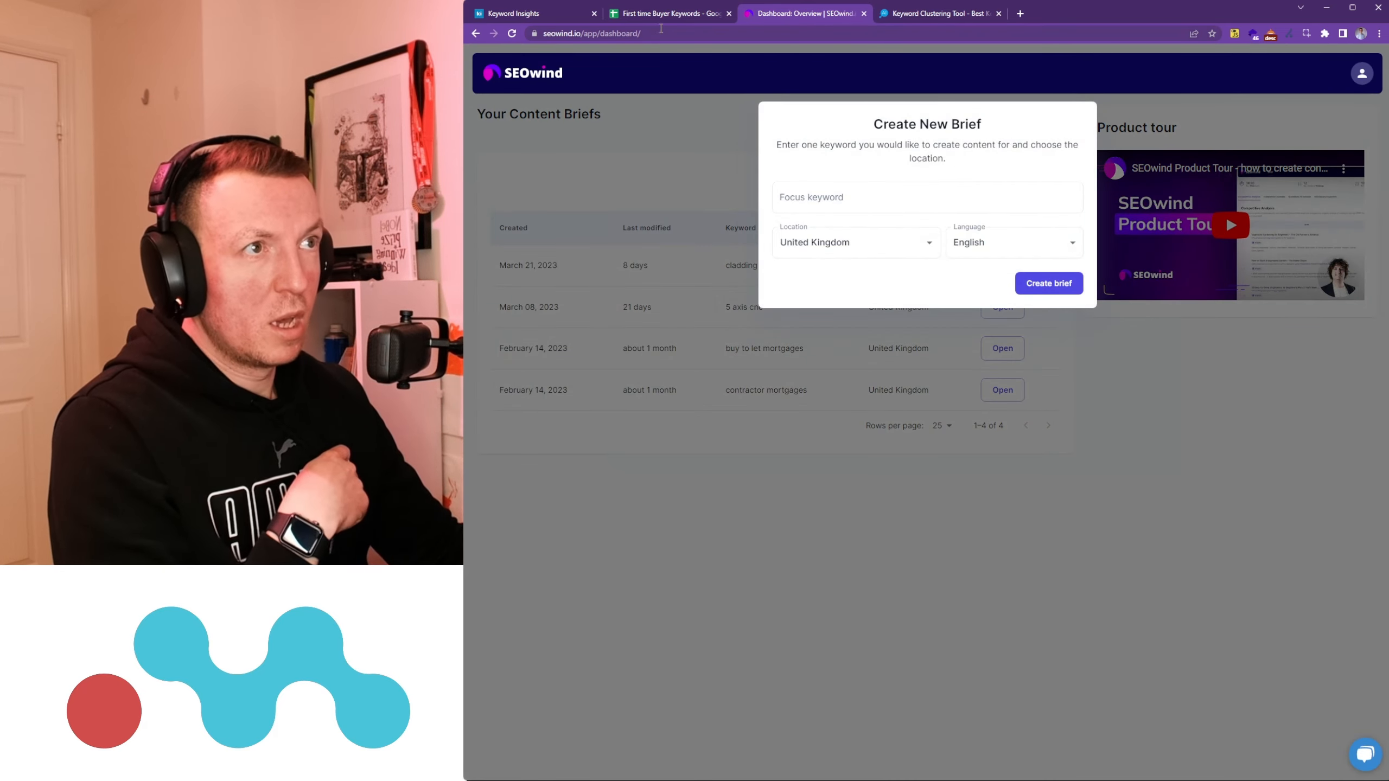
Step: Copy the keyword "mortgages for first time buyers" from the first cluster in the spreadsheet's Pivot Table By Keyword sheet
left_click(662, 14)
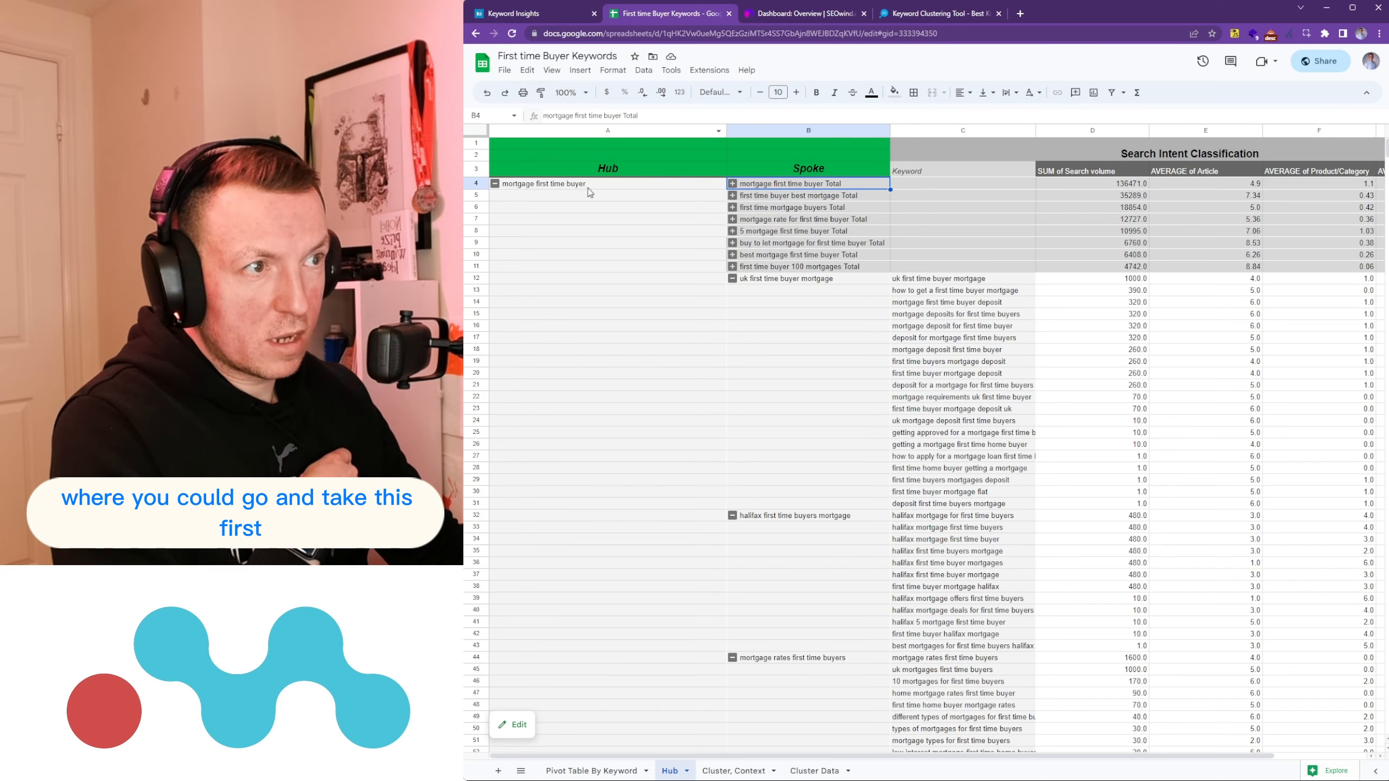
left_click(621, 771)
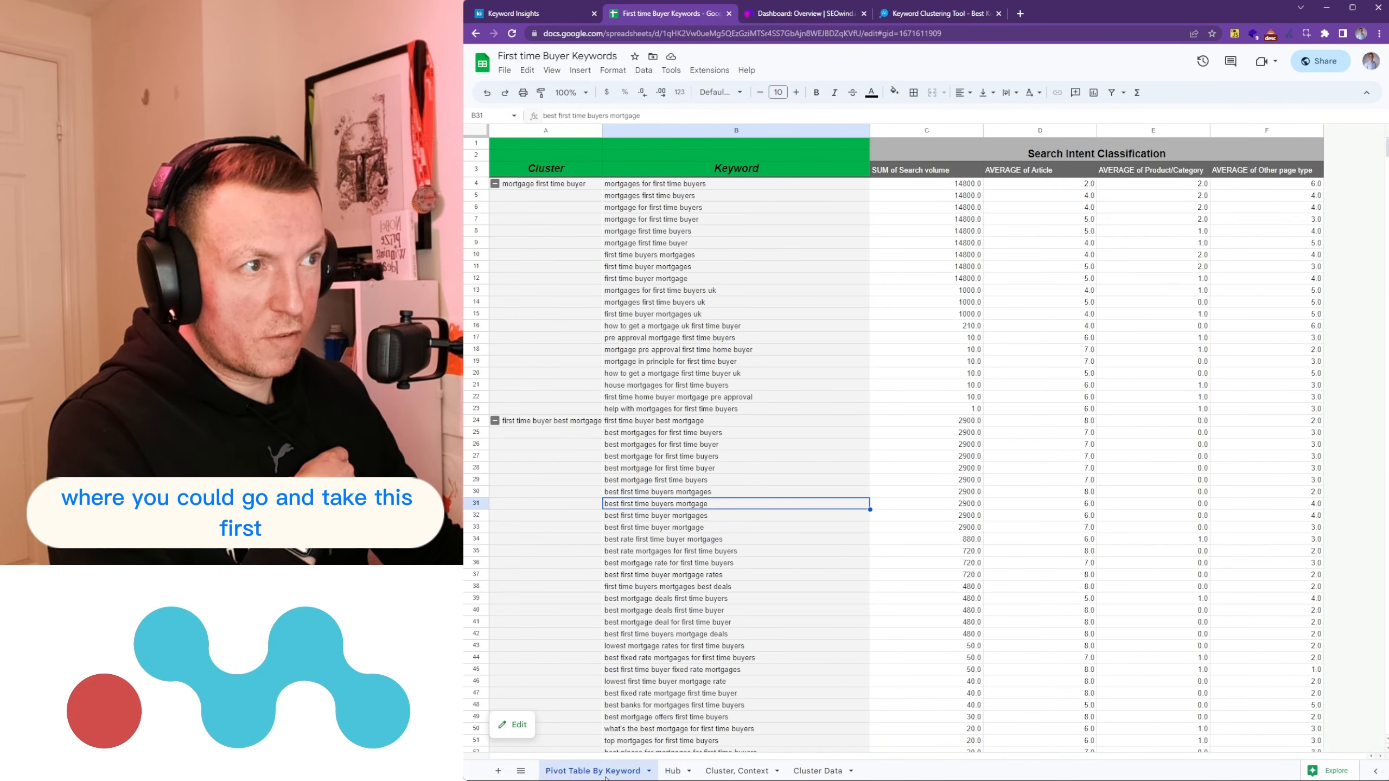
left_click(711, 255)
left_click(638, 186)
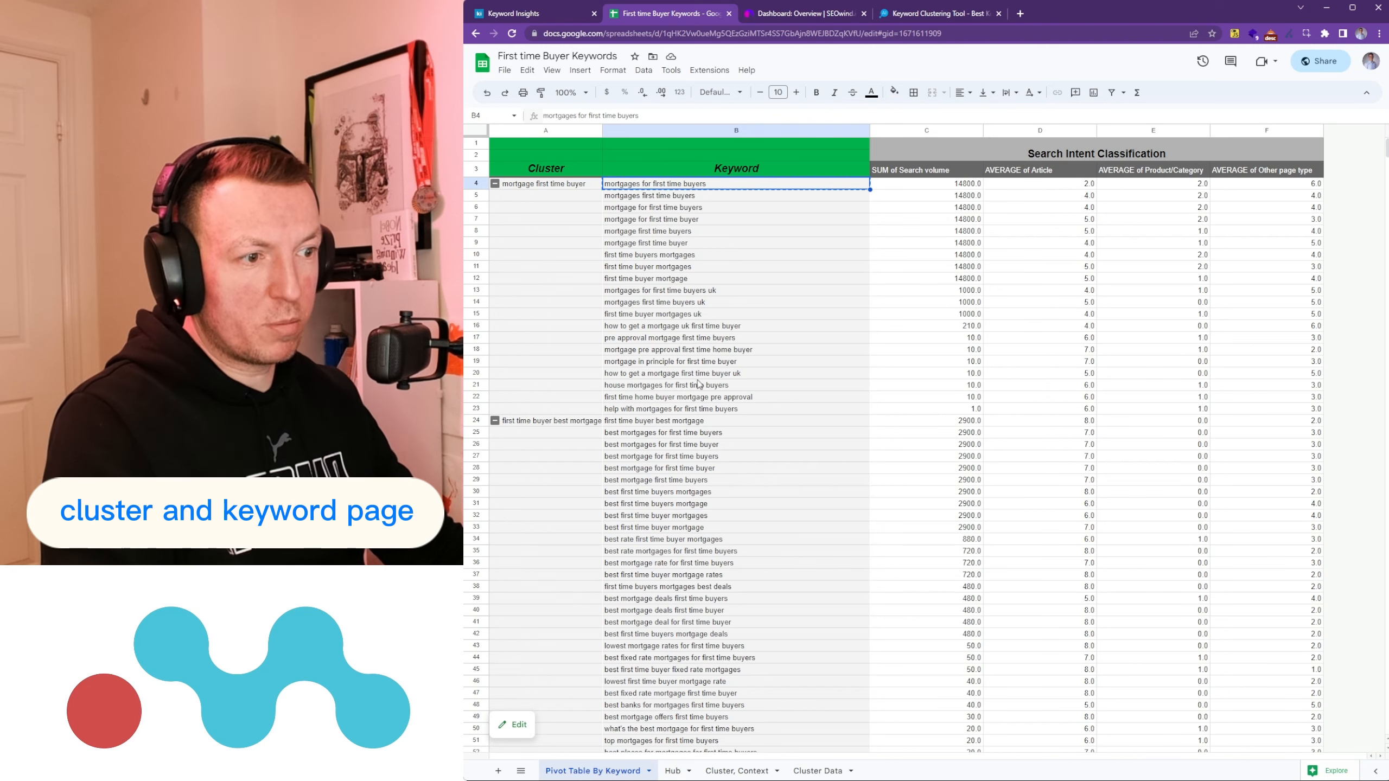
Step: Expand the "mortgage first time buyer" spoke in the Hub sheet to view its keywords, collapse it, and return to the keyword pivot sheet
left_click(674, 771)
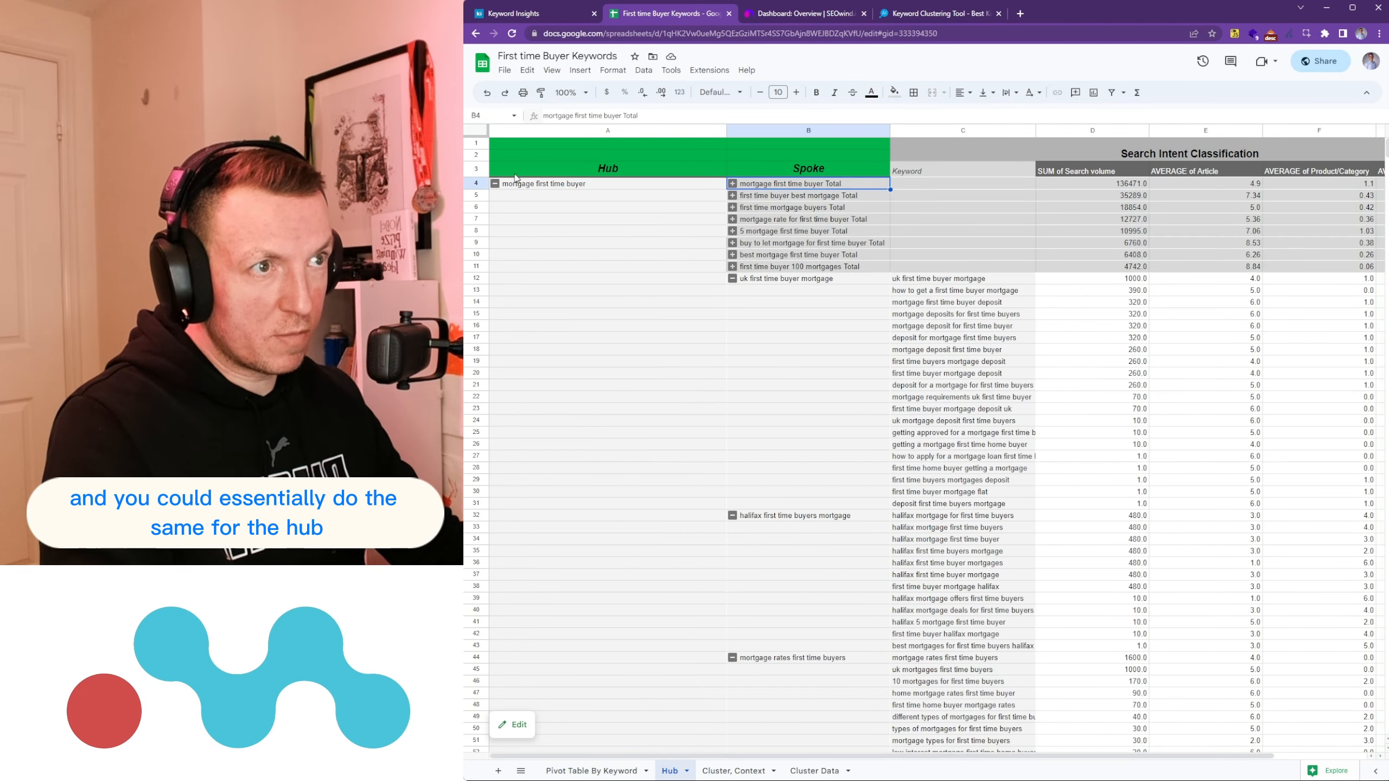
left_click(733, 184)
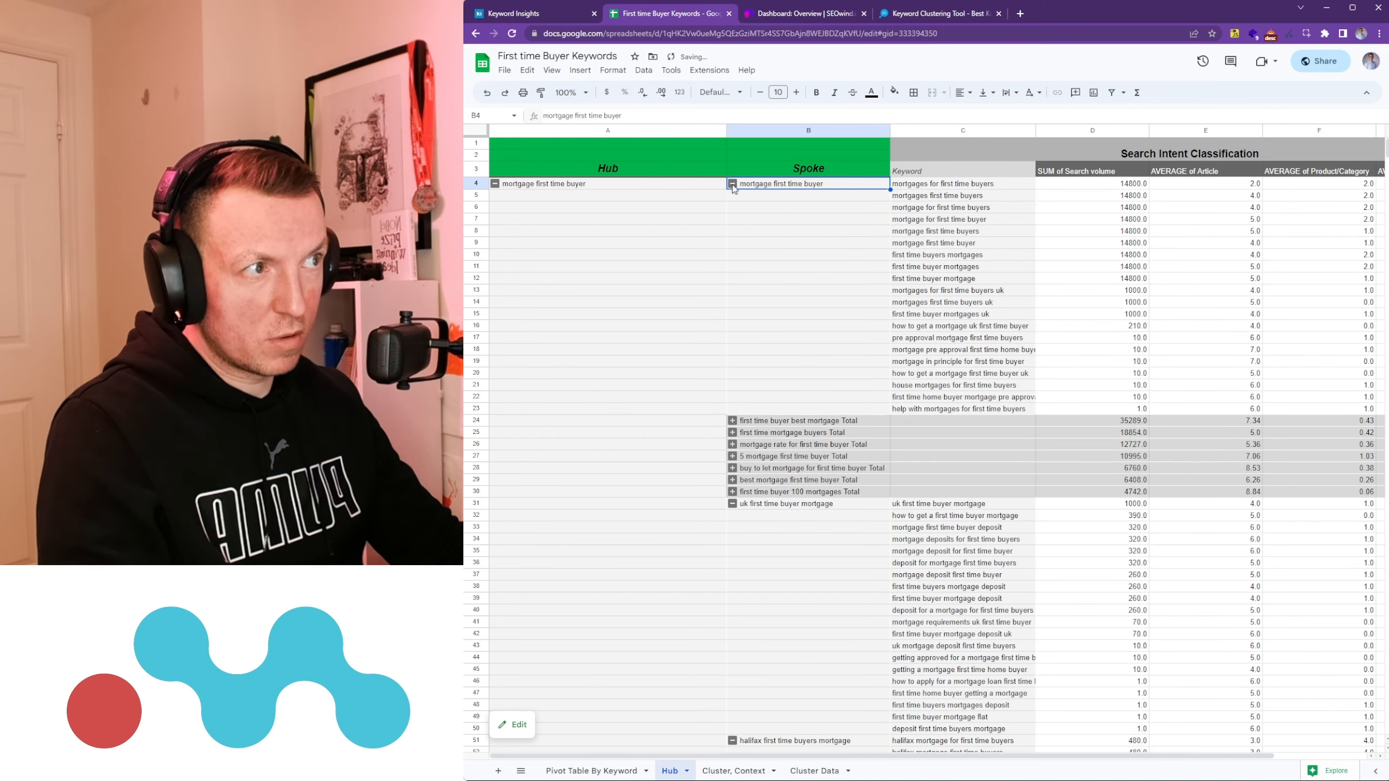
left_click(733, 184)
left_click(593, 771)
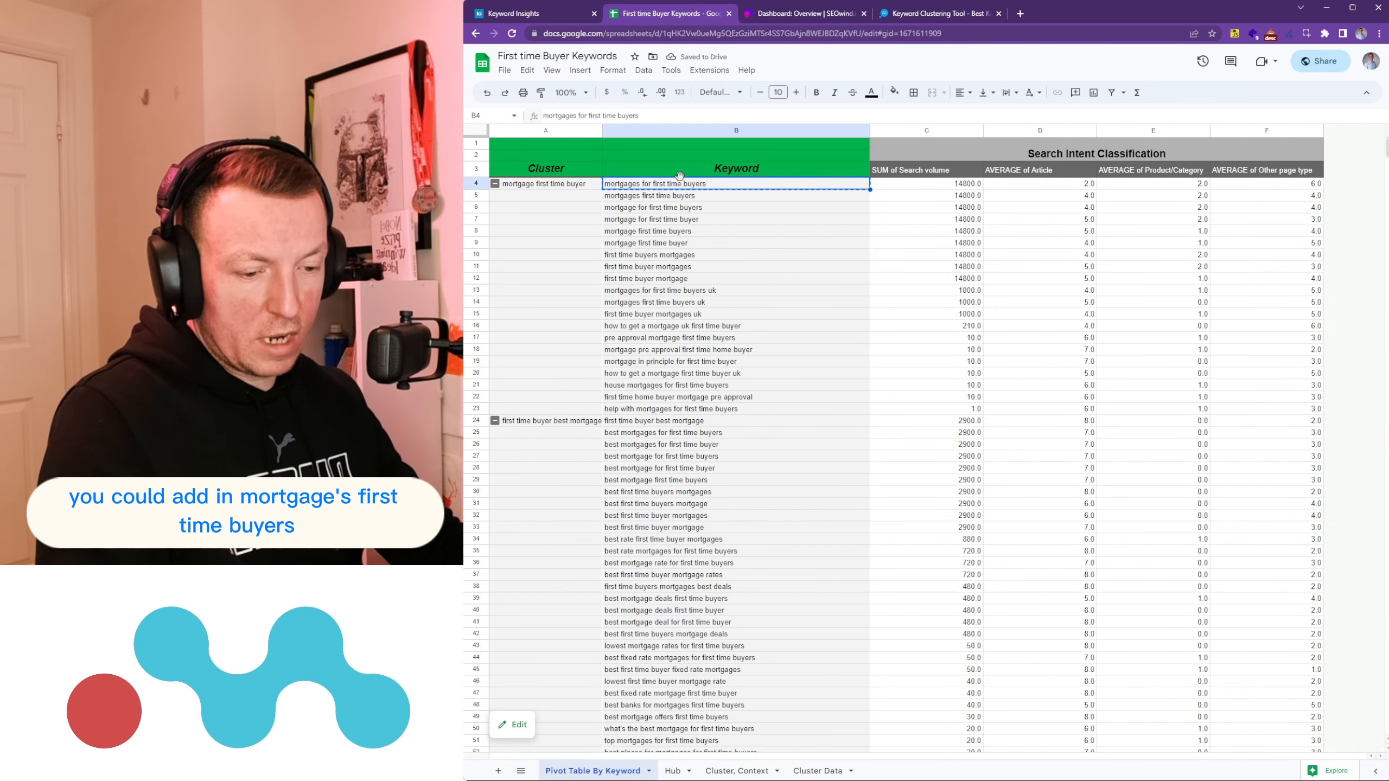
Step: Create an SEOwind brief for the focus keyword "mortgages for first time buyers" with United Kingdom and English, and return to its dashboard
key("ctrl+Tab")
left_click(856, 196)
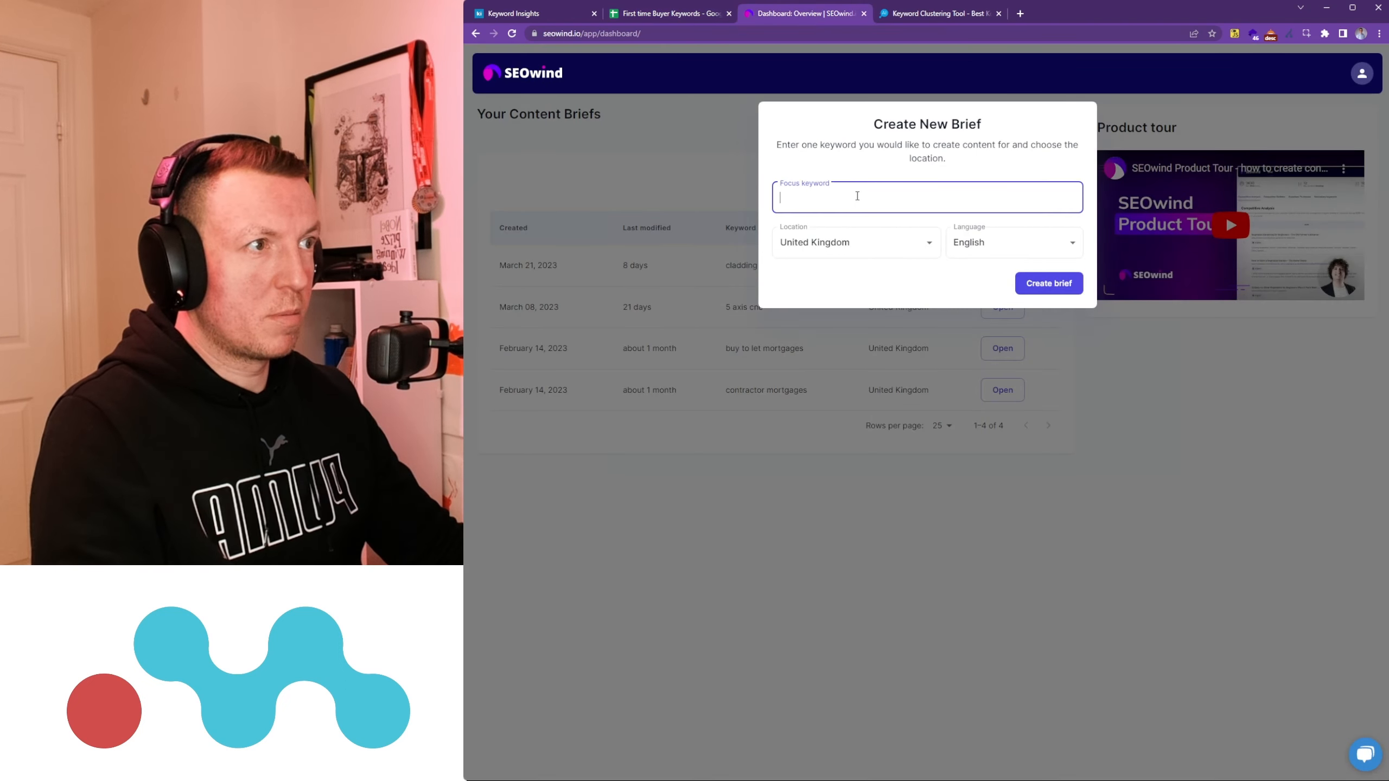
type("mortgages for first time buyers")
left_click(1048, 282)
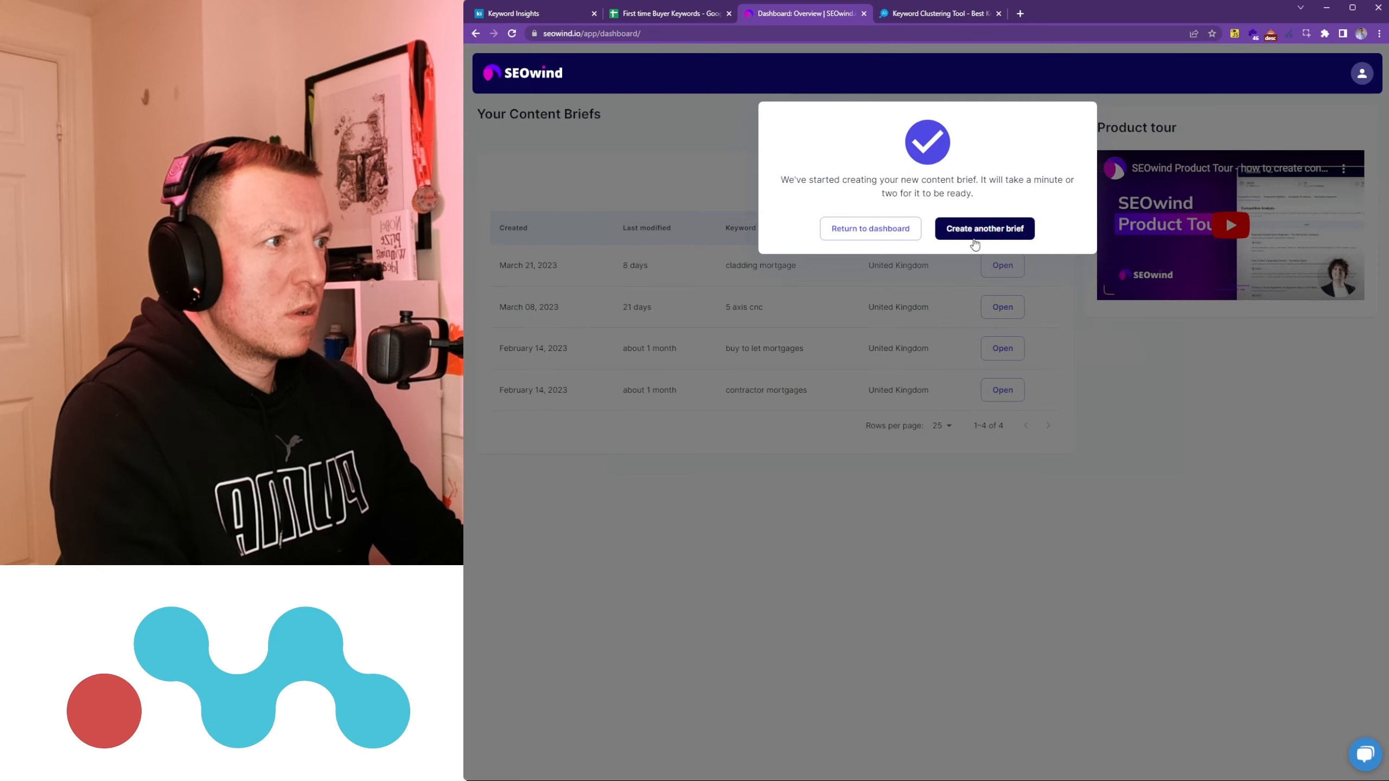
left_click(880, 239)
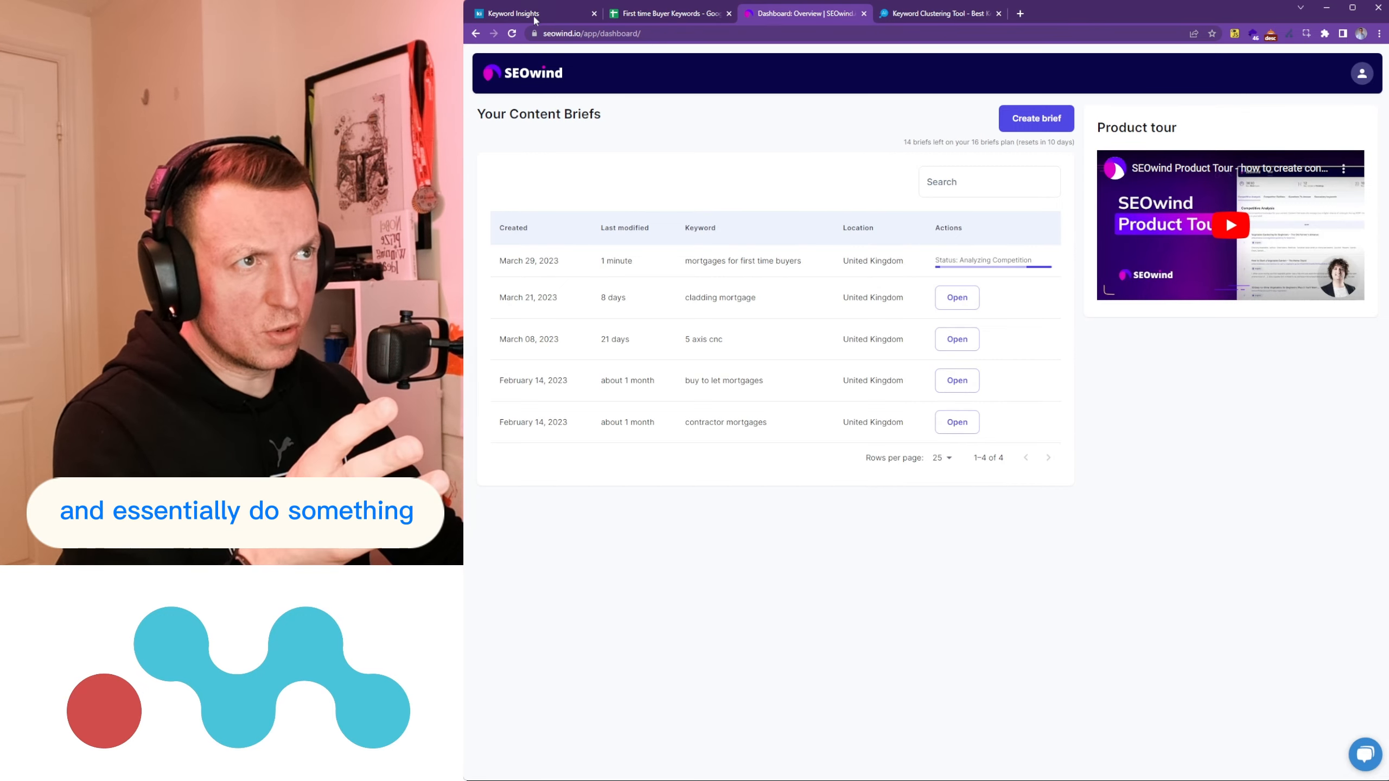
Step: Switch to Keyword Insights and look through the Keyword Discovery page and the dashboard's tools list
left_click(568, 20)
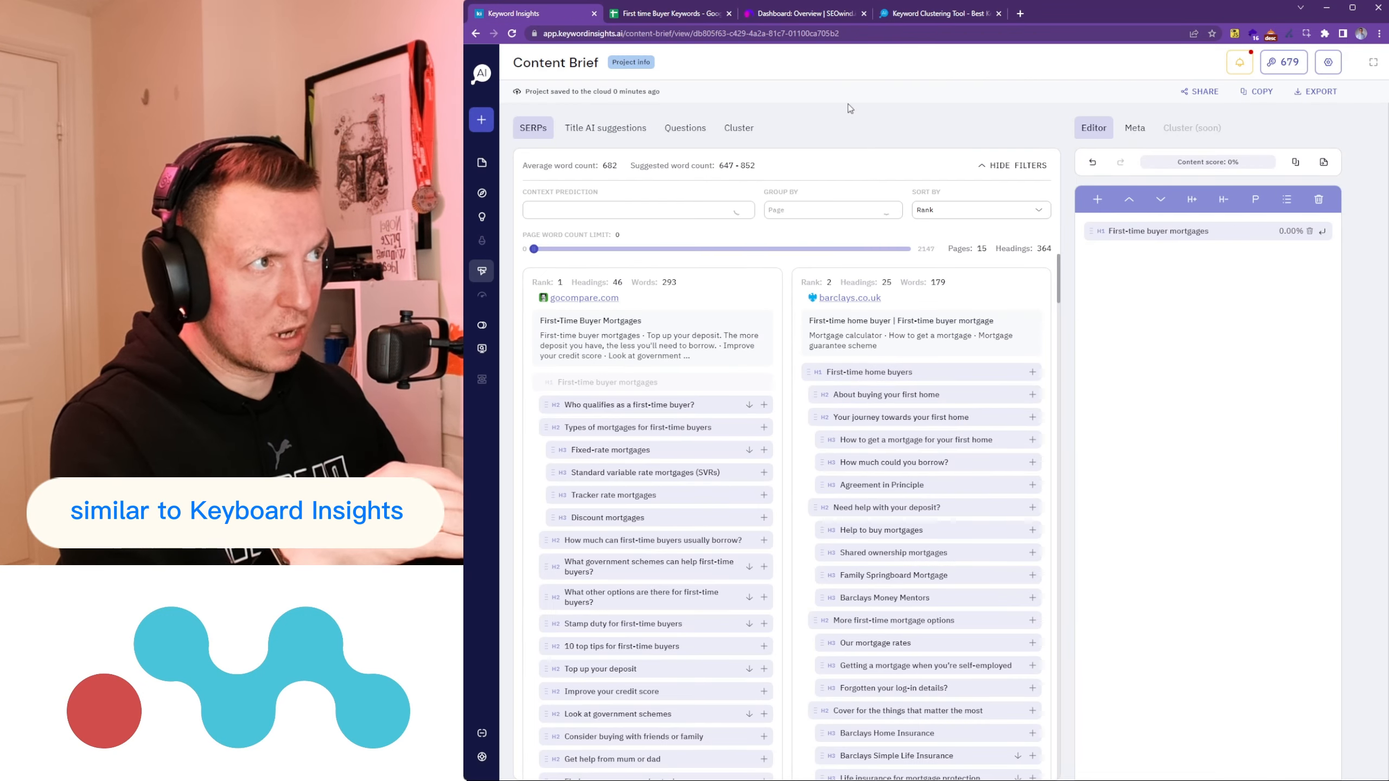
left_click(806, 14)
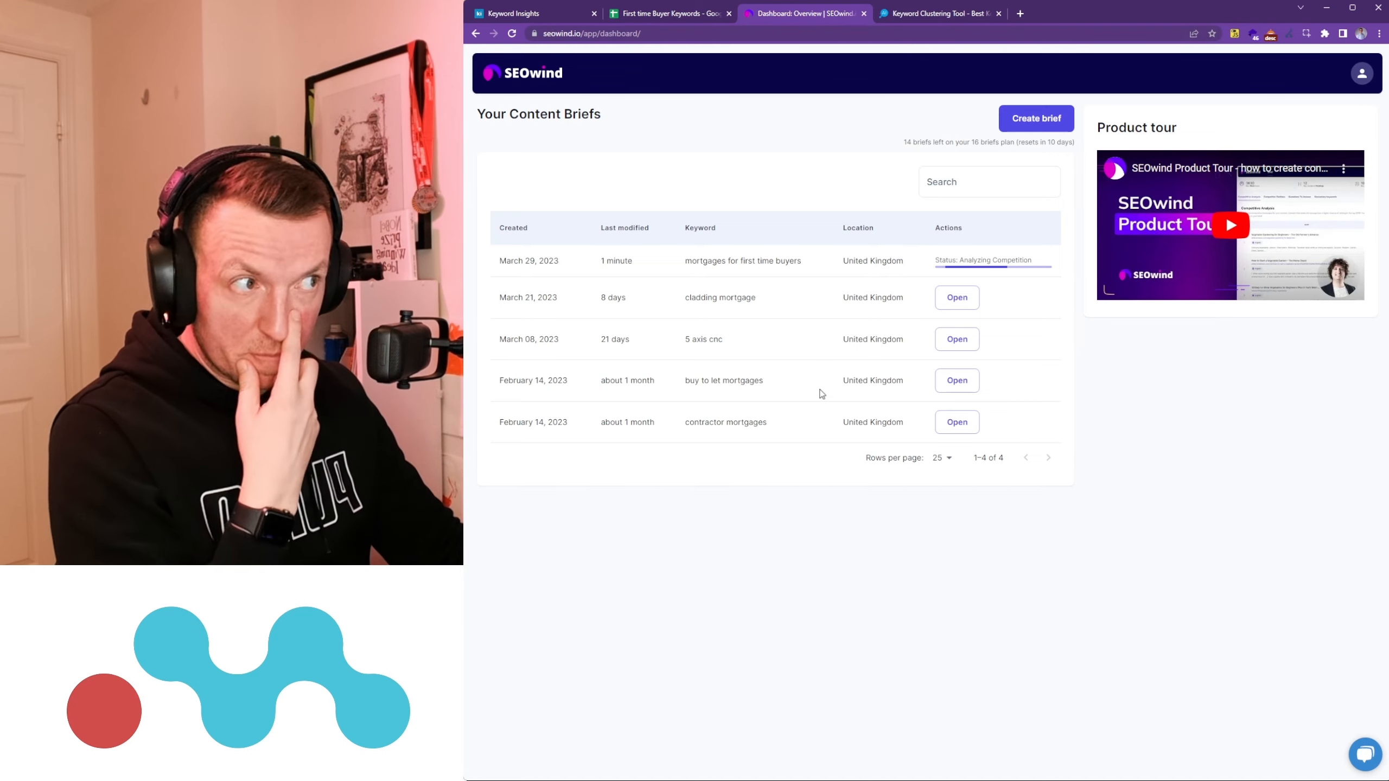
key("ctrl+1")
mouse_move(492, 123)
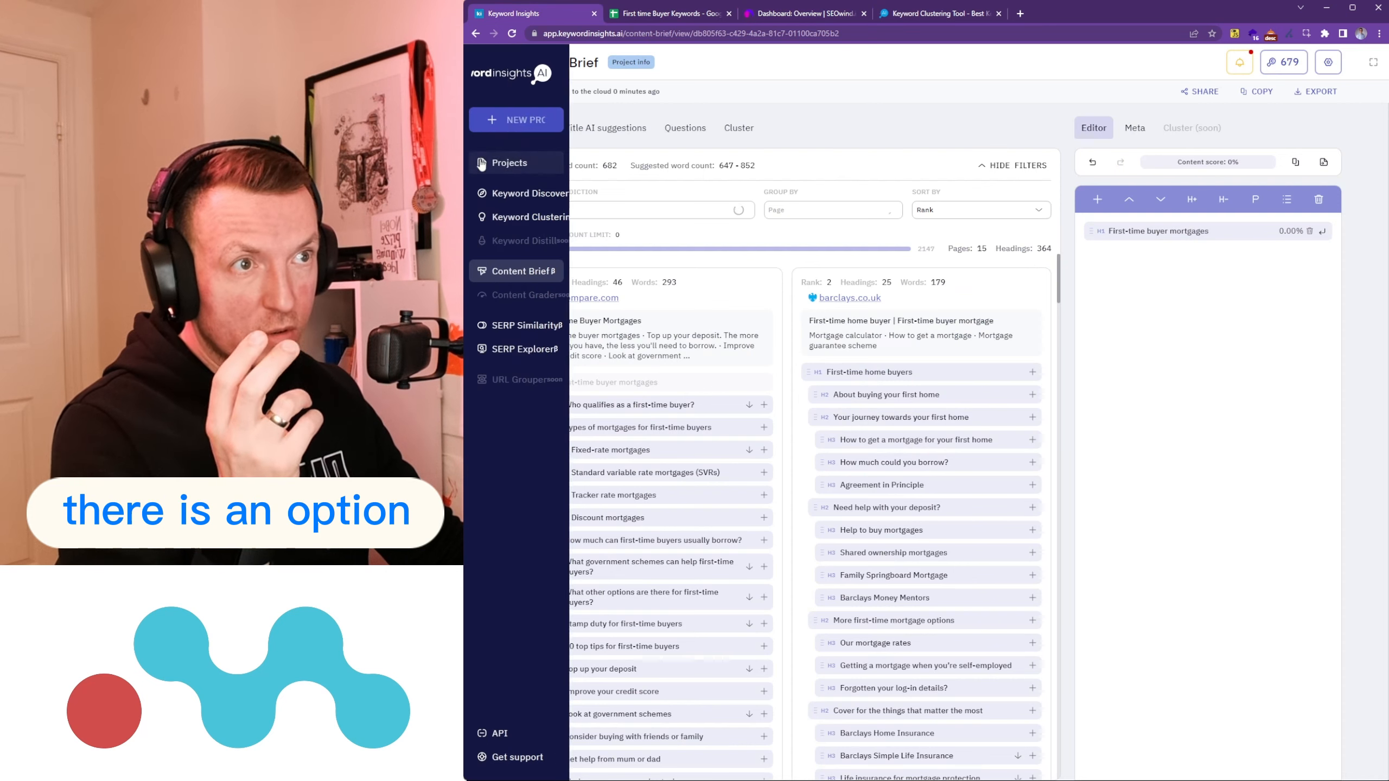
left_click(518, 197)
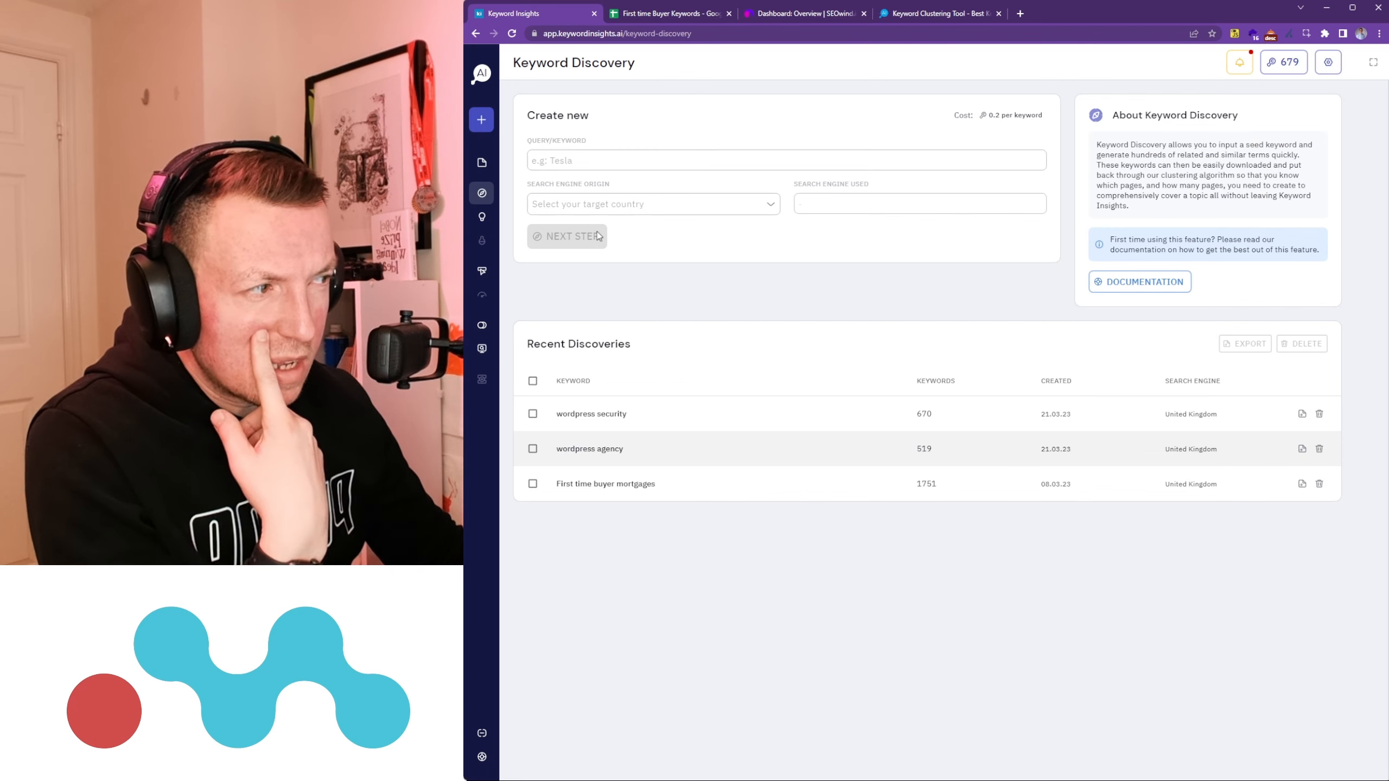
mouse_move(499, 276)
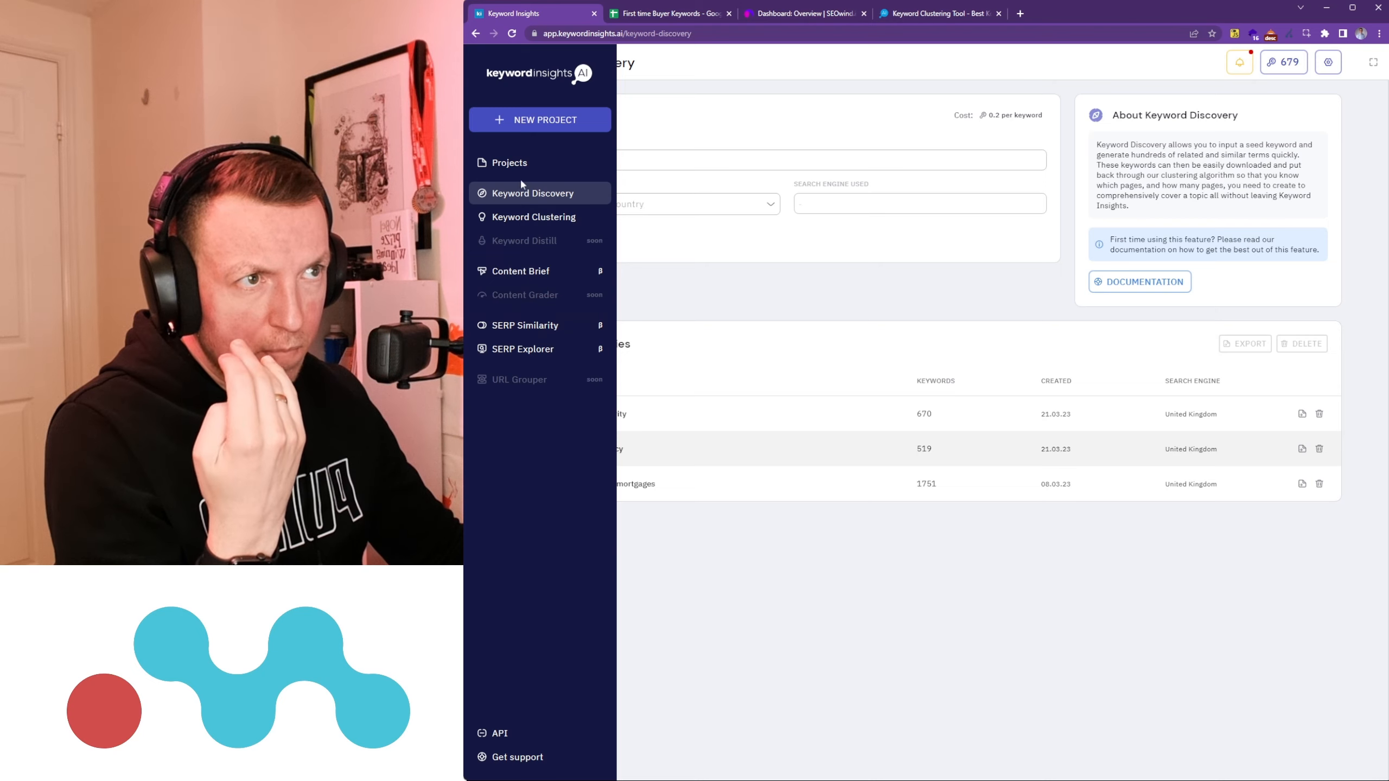
left_click(607, 162)
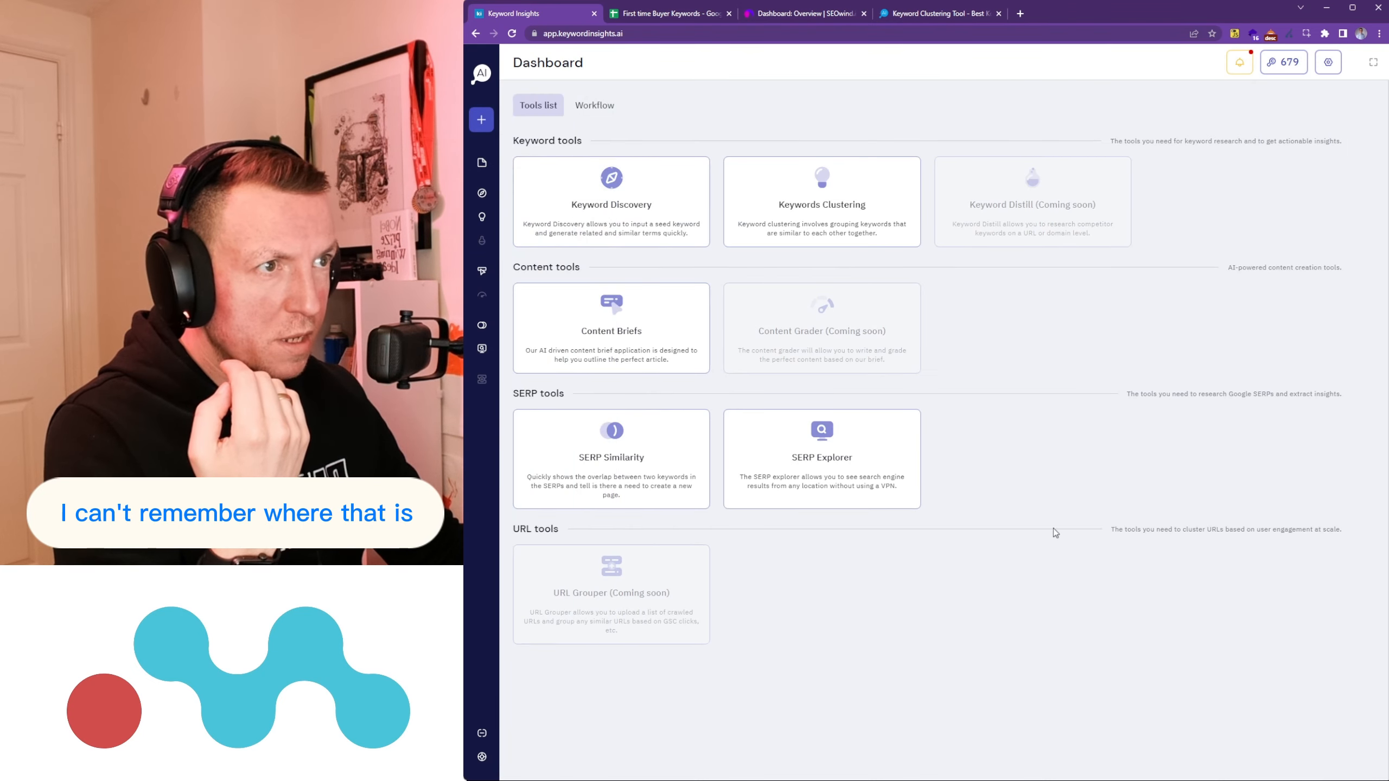
Step: Enable the Cluster insight in a new Keyword Clustering project to examine its advanced settings, and leave for the projects list
left_click(779, 210)
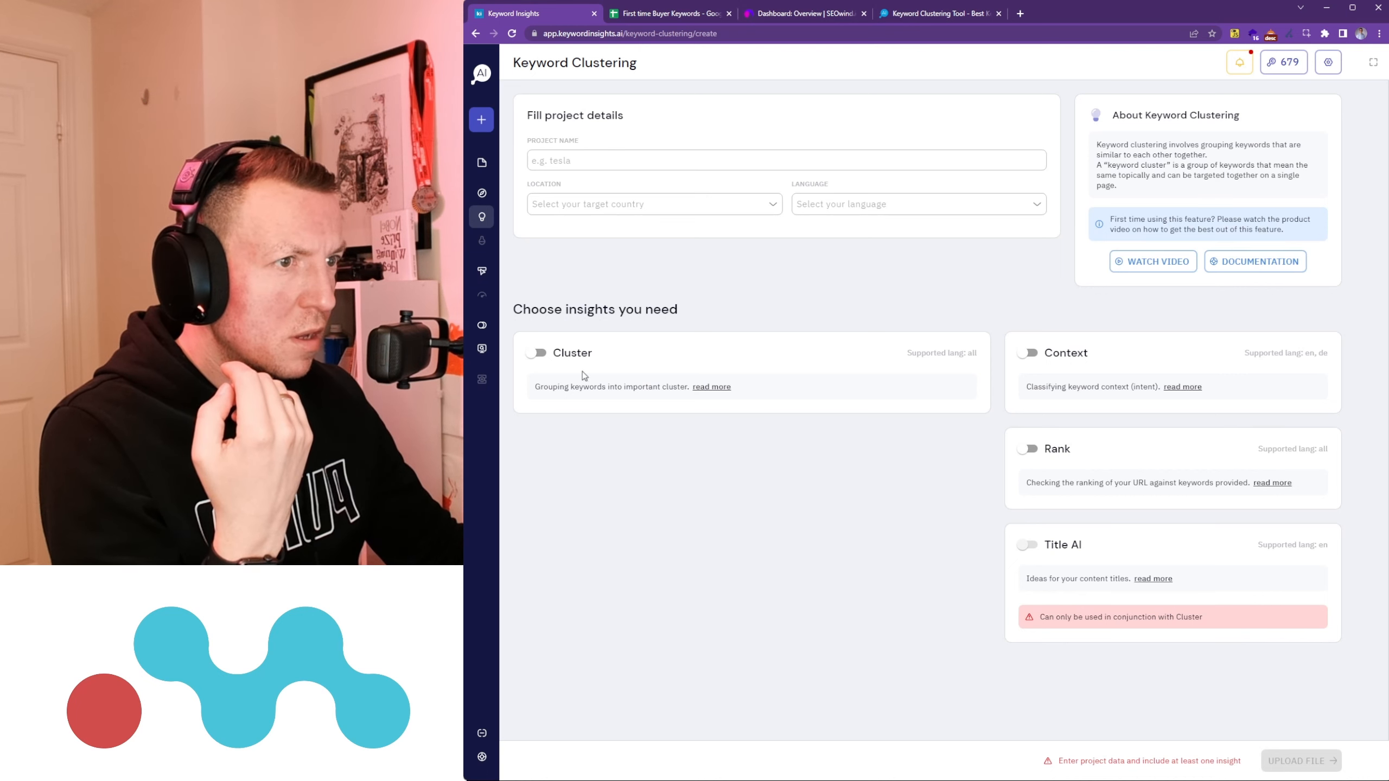
left_click(537, 352)
scroll(773, 522, "down", 1)
scroll(773, 523, "up", 1)
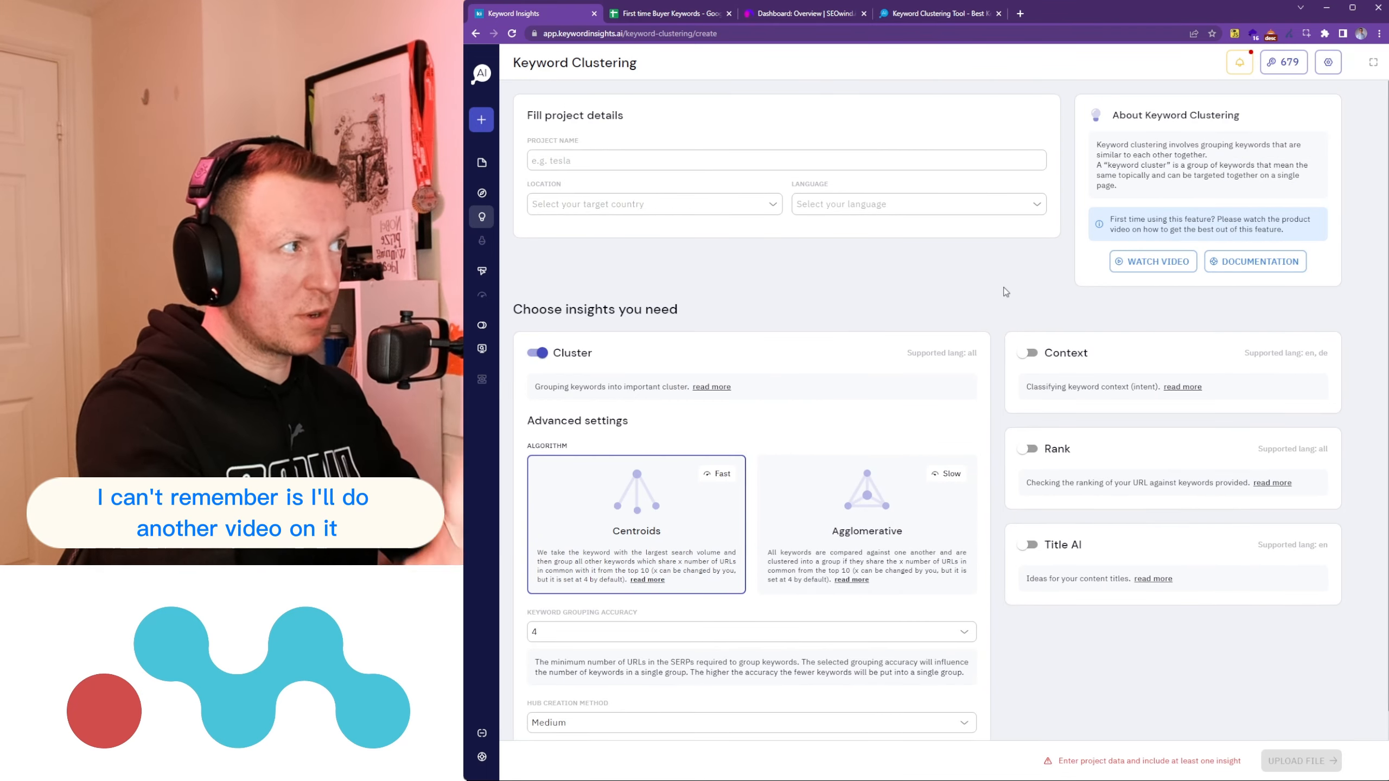
left_click(494, 162)
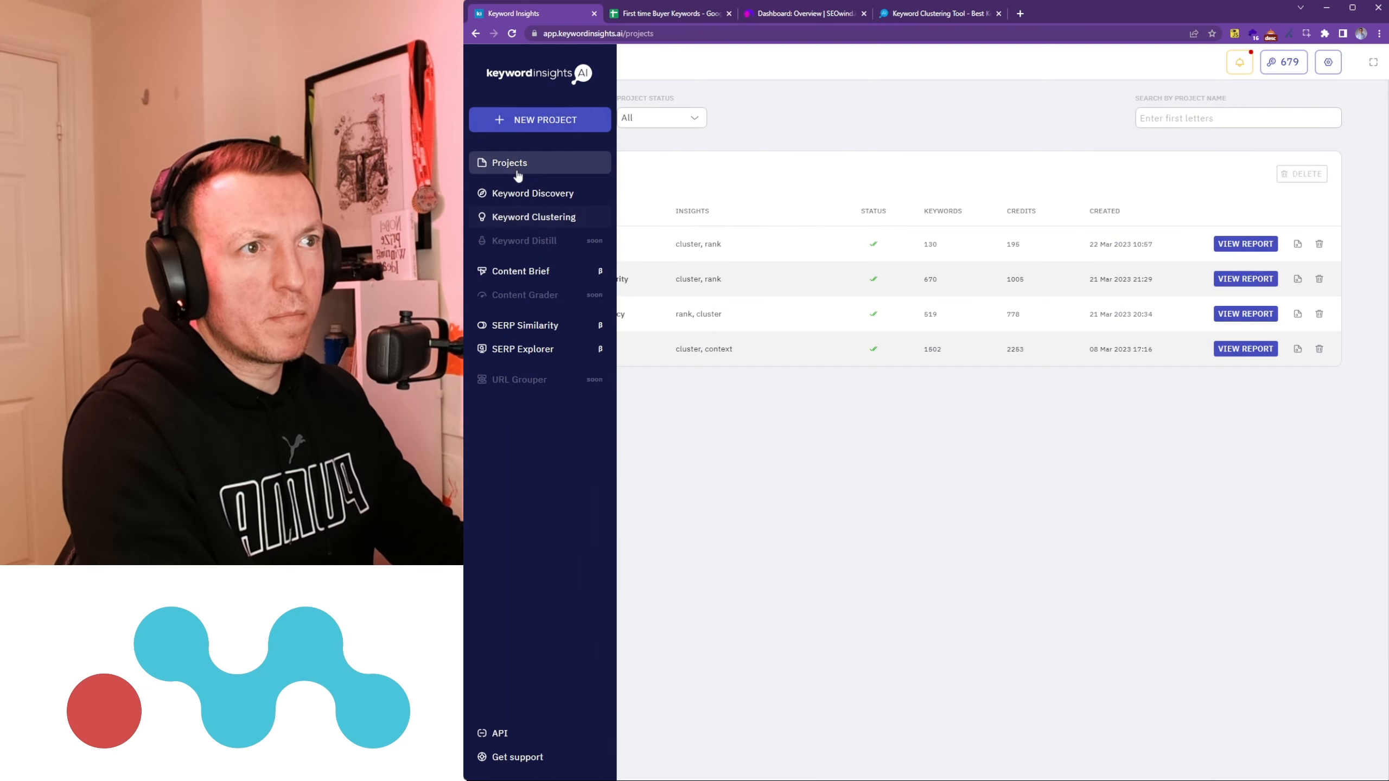
Step: Check the new brief's progress in SEOwind, and examine the first cluster's search volumes in the spreadsheet's keyword pivot sheet
left_click(823, 15)
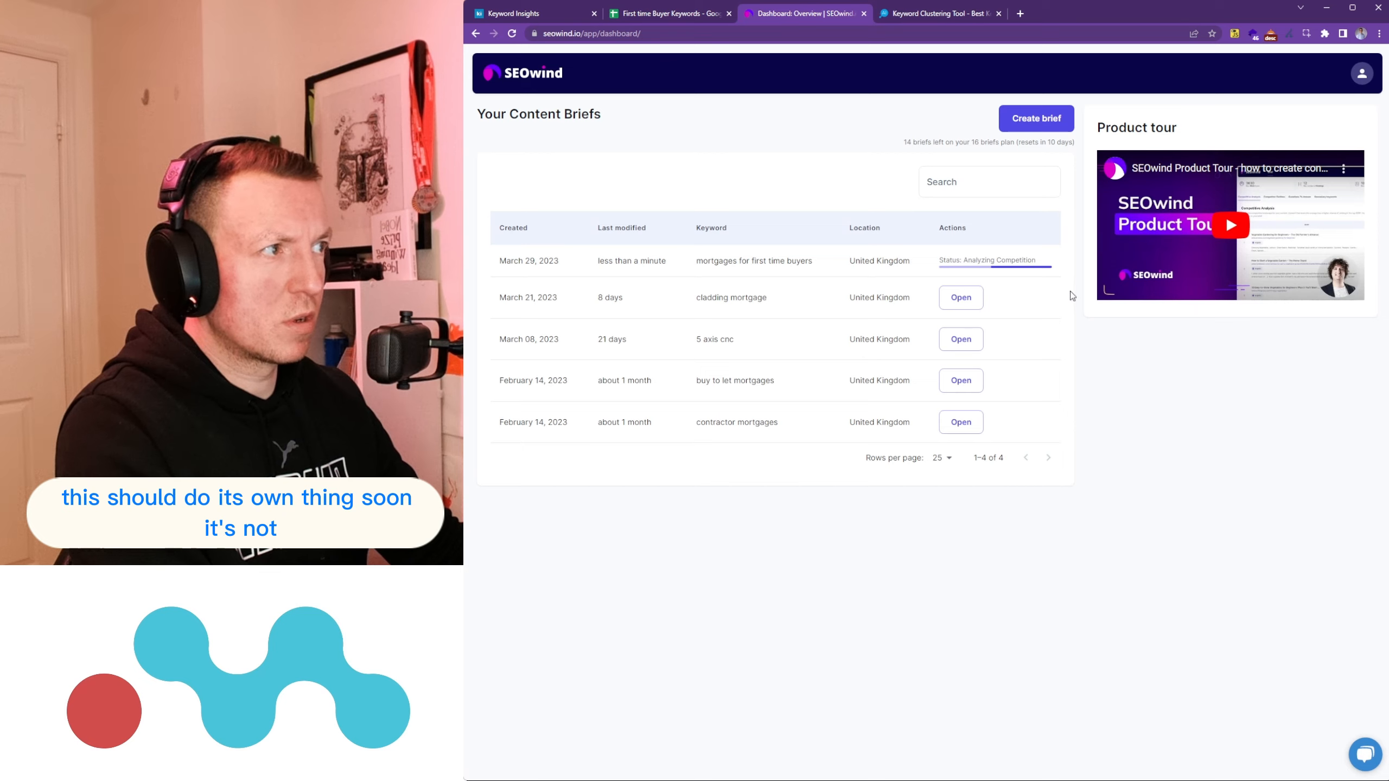
left_click(696, 16)
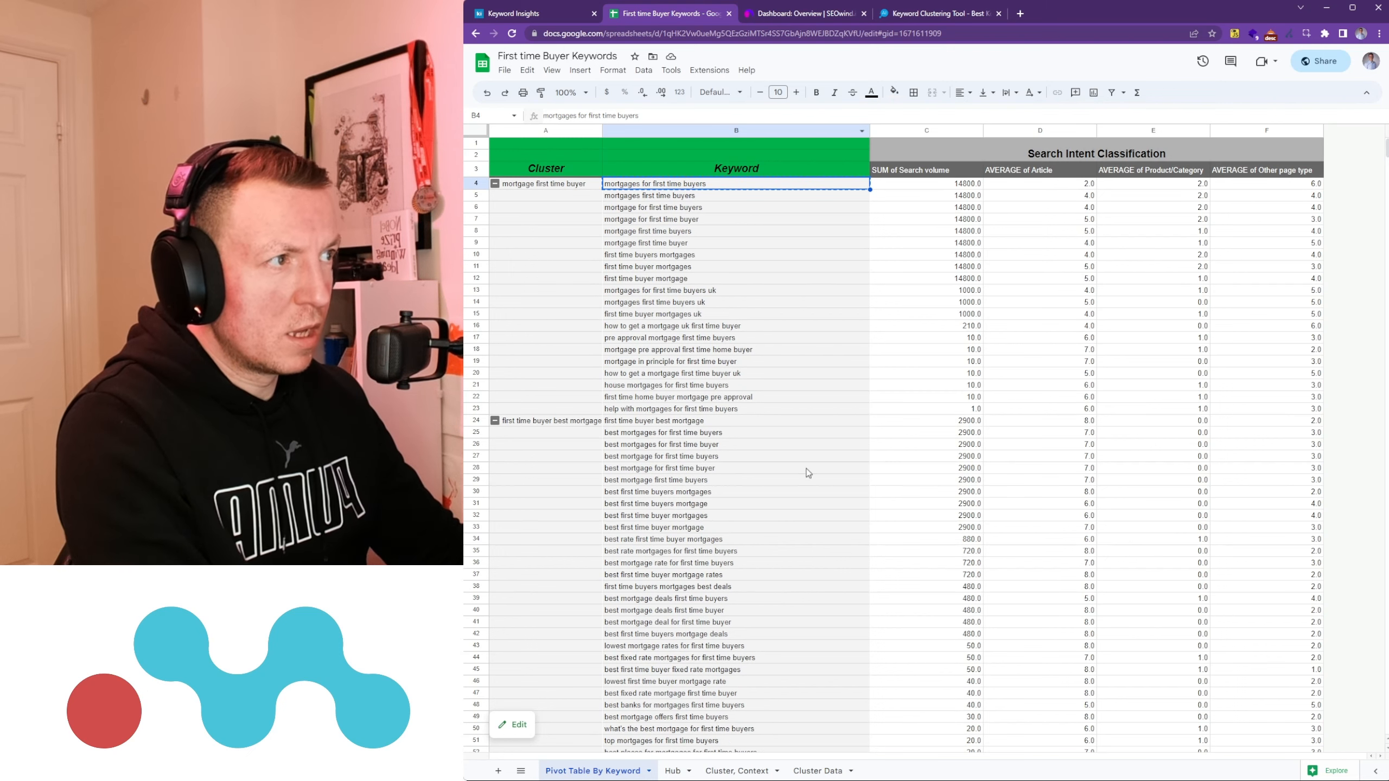
left_click(1087, 246)
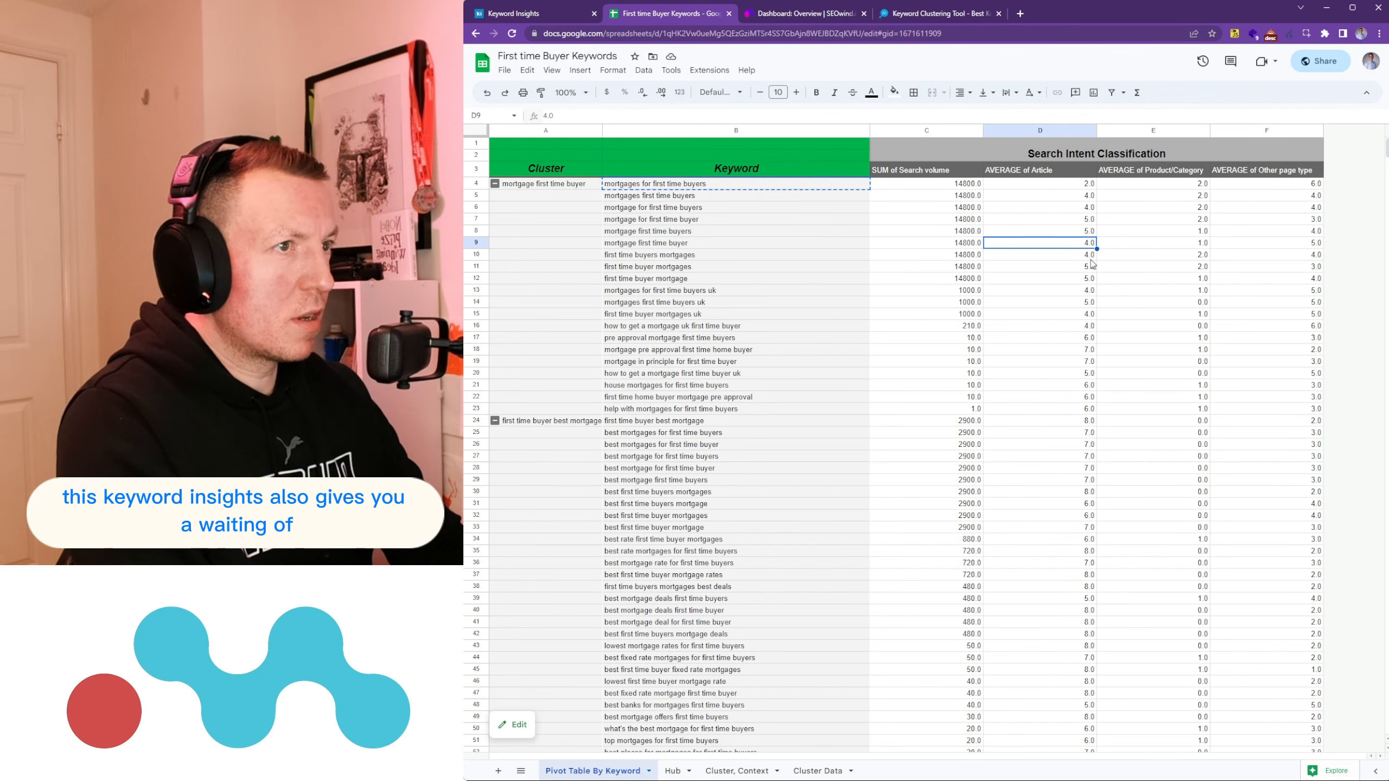
key("Up")
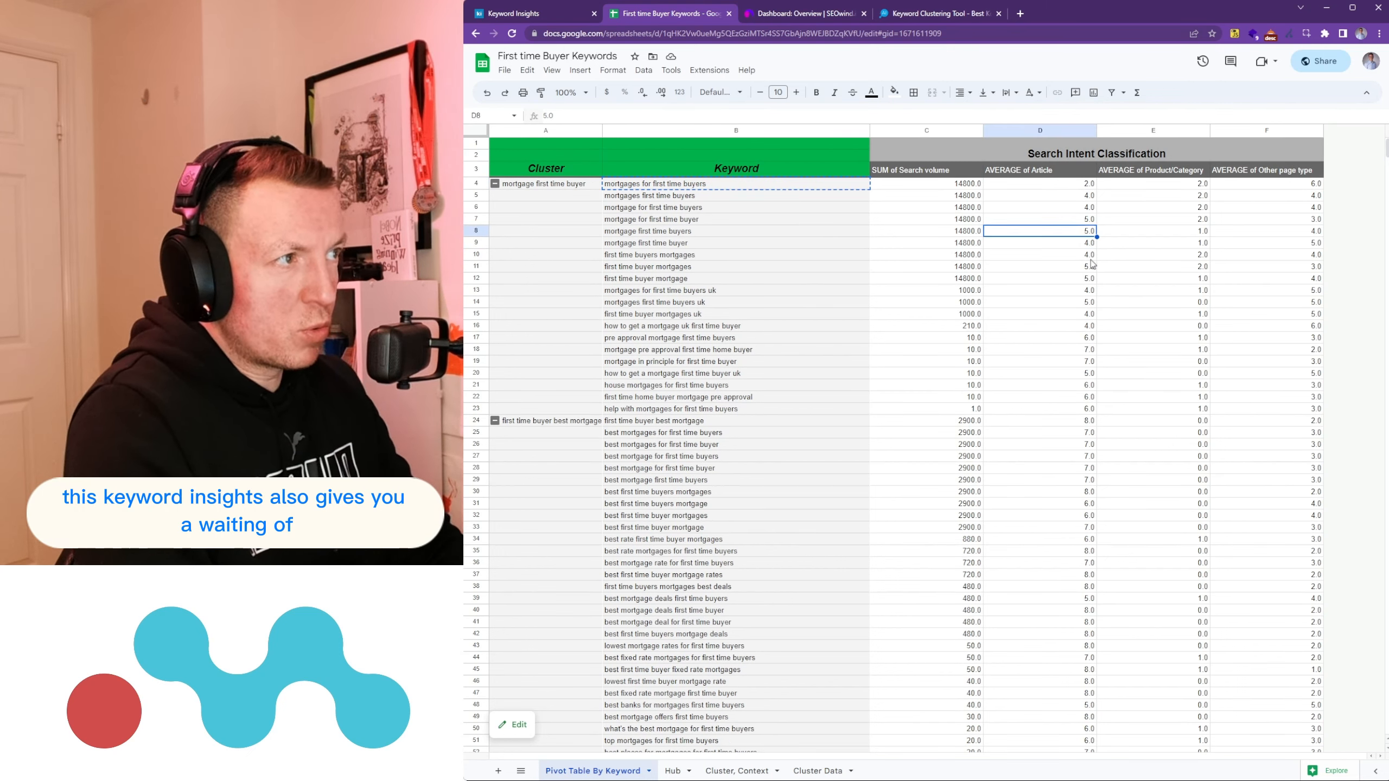
key("Up")
key("Left")
key("Up")
key("Up")
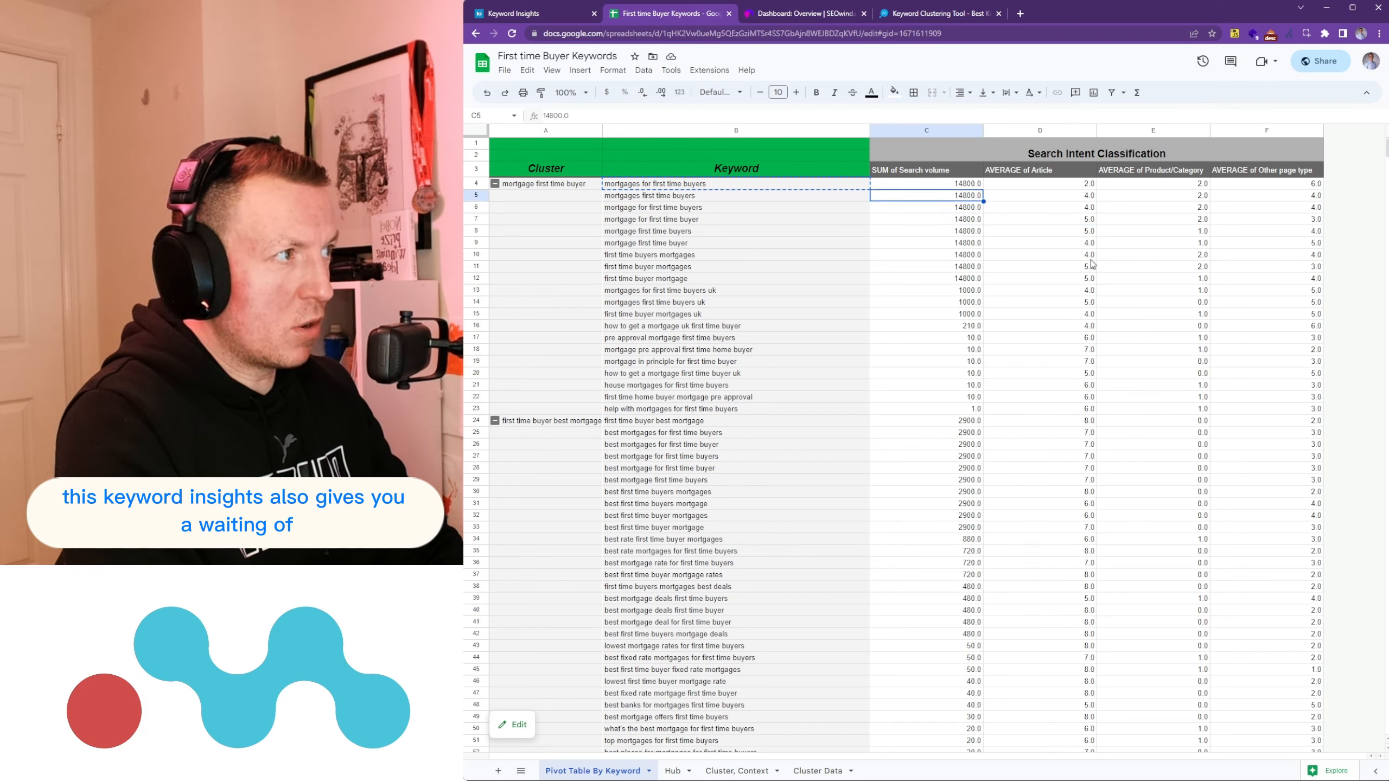
key("Up")
Step: Examine the Article, Product/Category and Other page type intent averages for the keyword "mortgages for first time buyers"
key("Right")
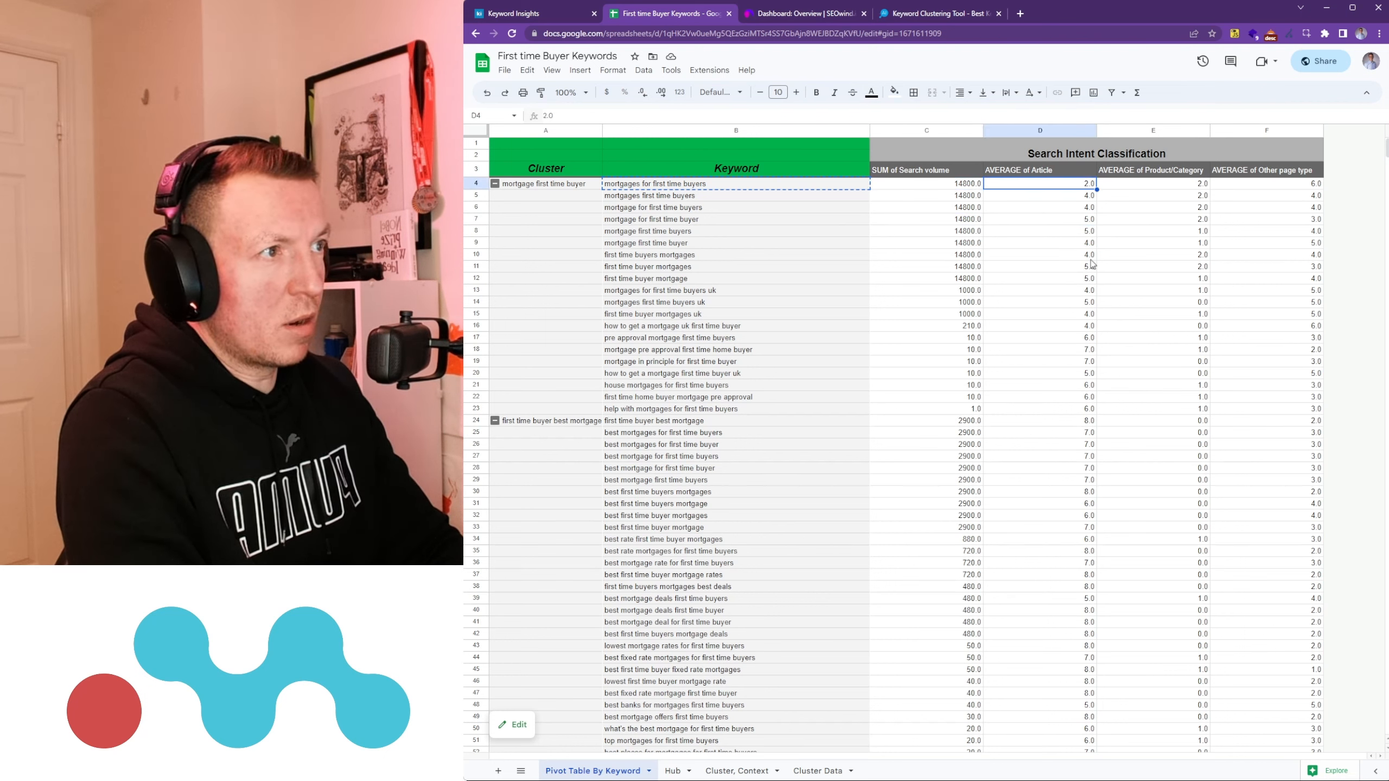
key("Right")
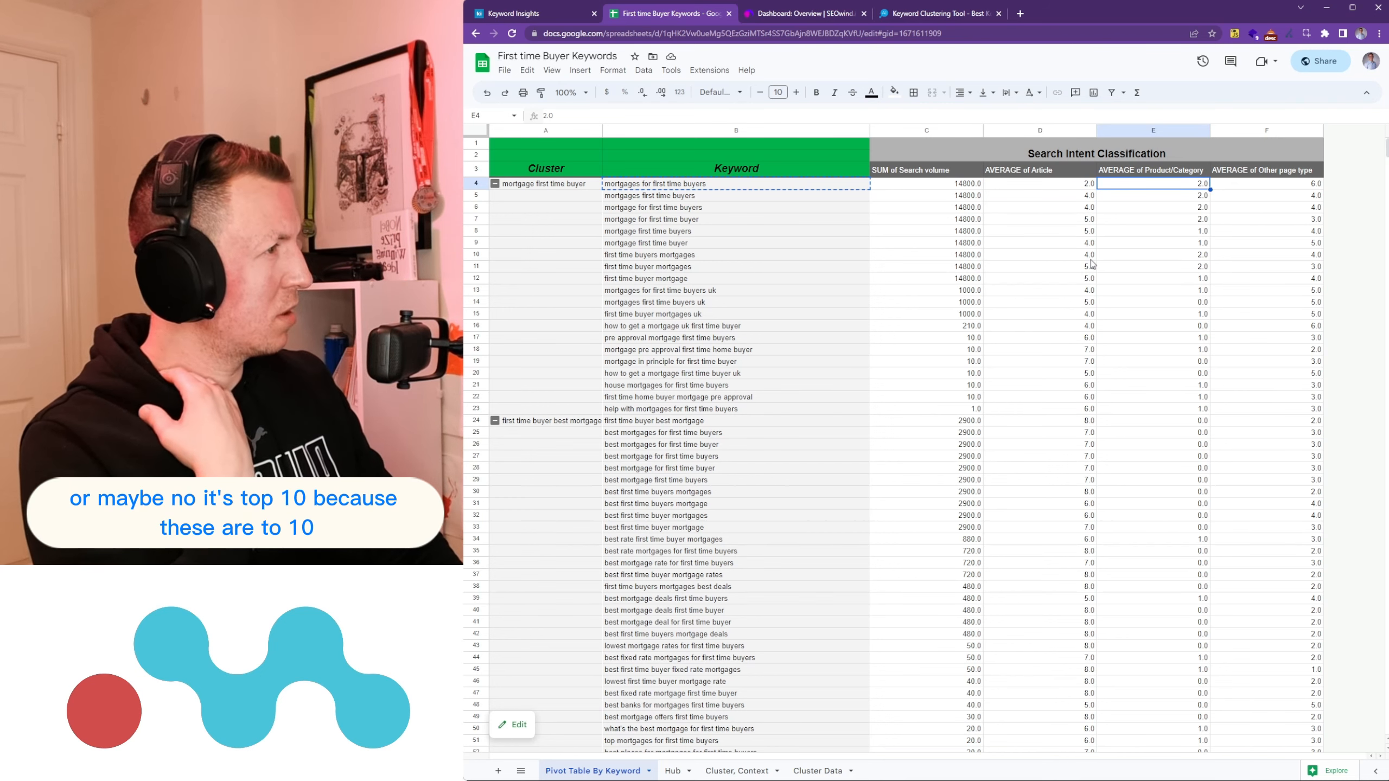
key("Left")
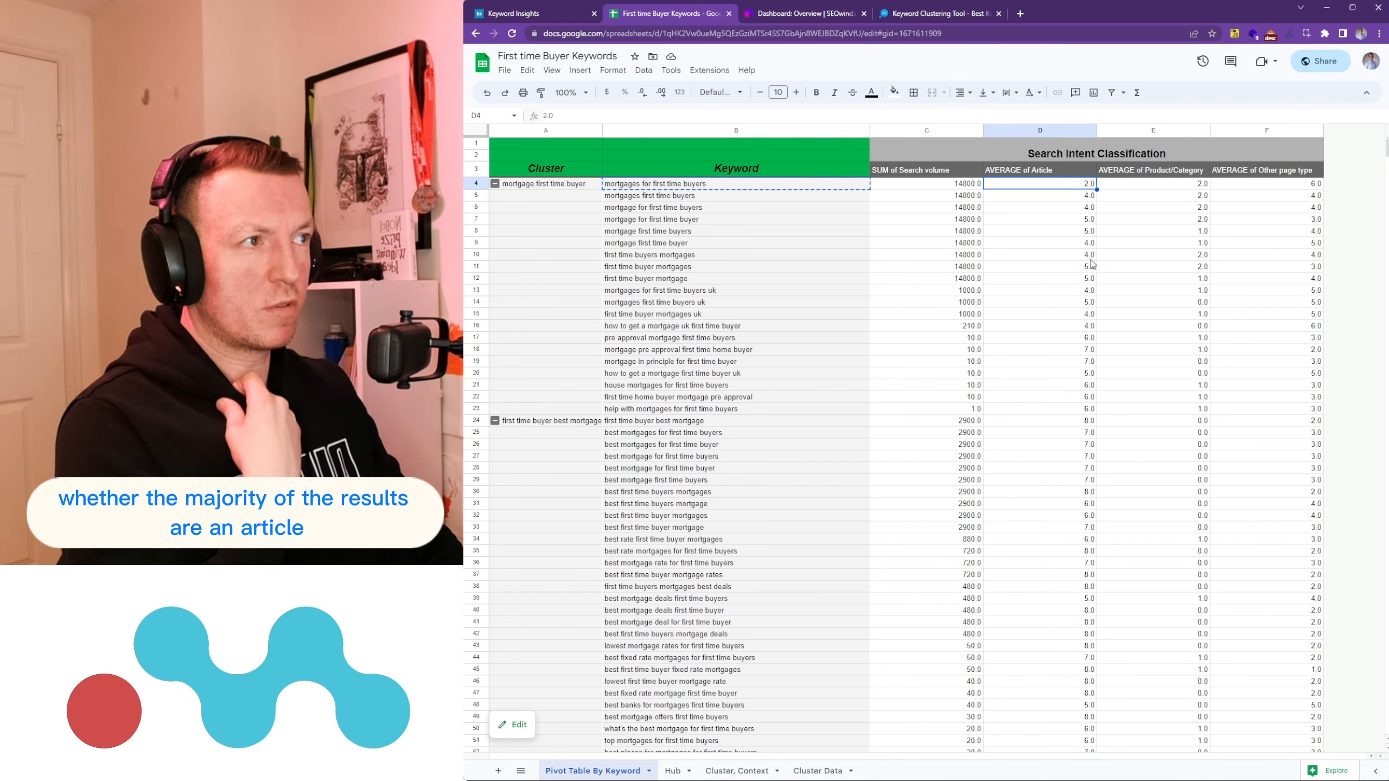
key("Up")
key("Right")
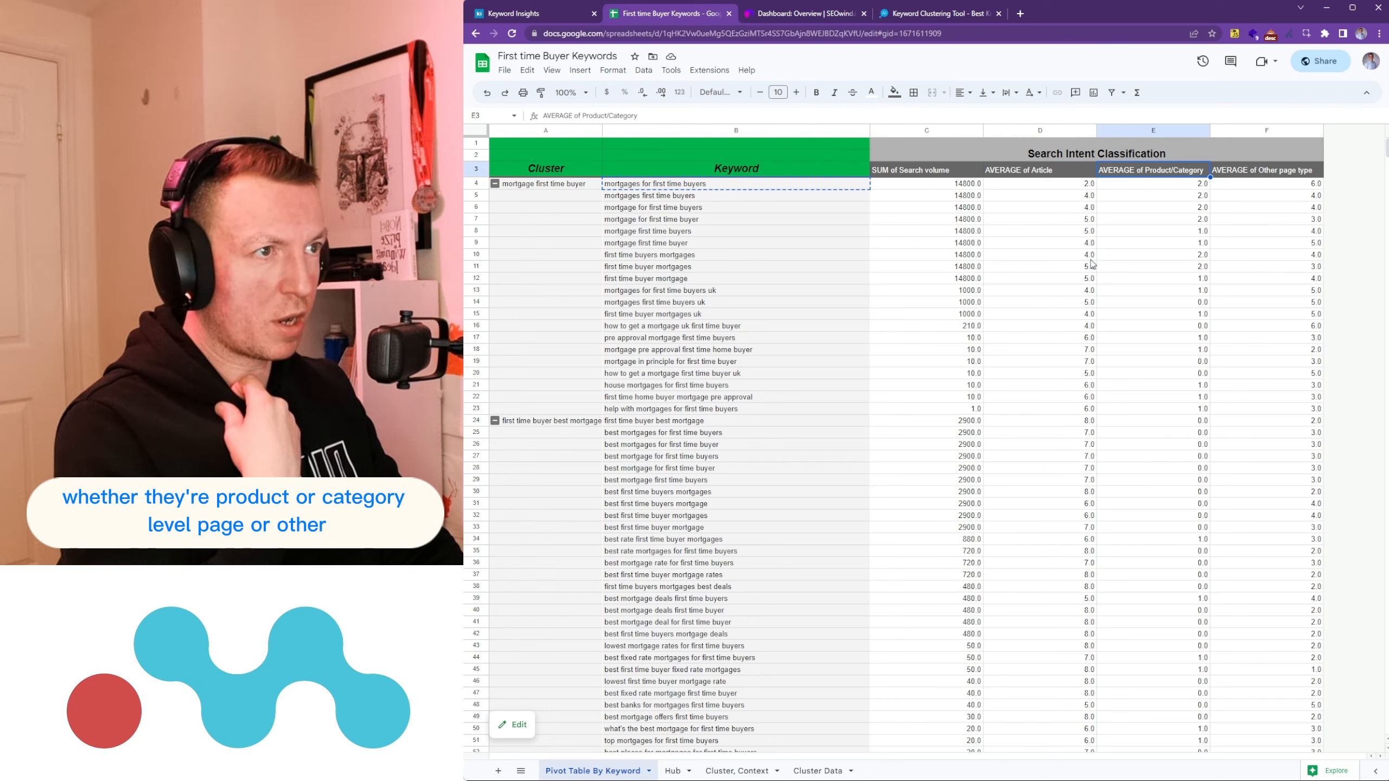
key("Right")
key("Down")
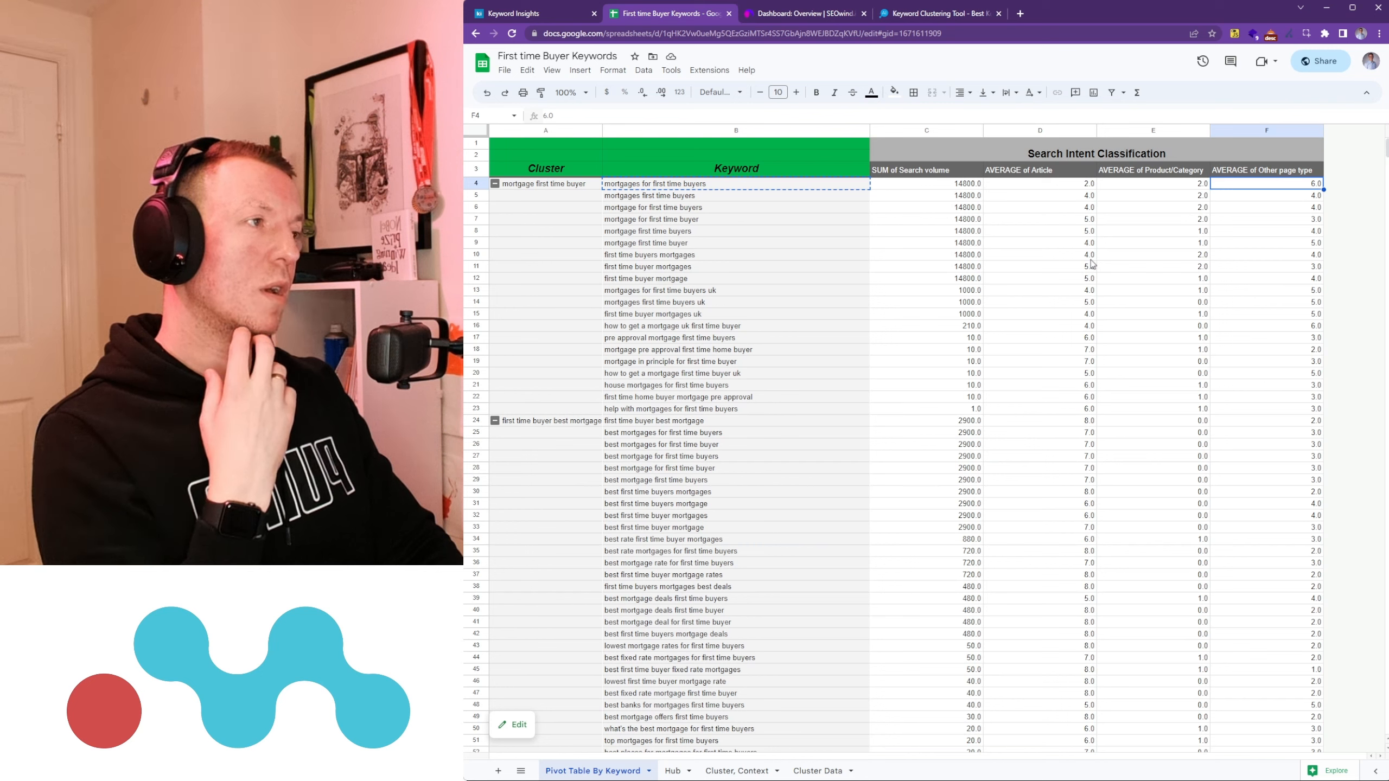
key("Left")
key("Left")
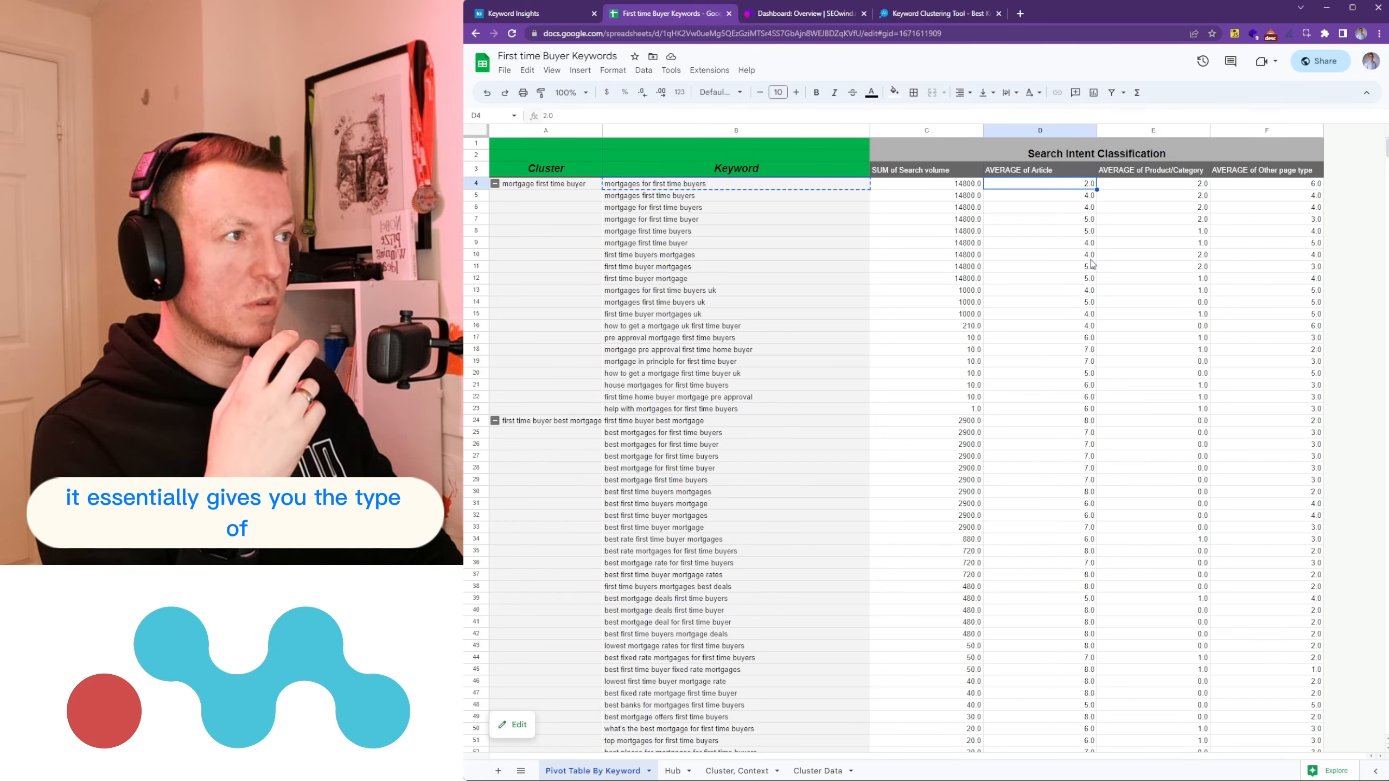
key("Left")
key("Right")
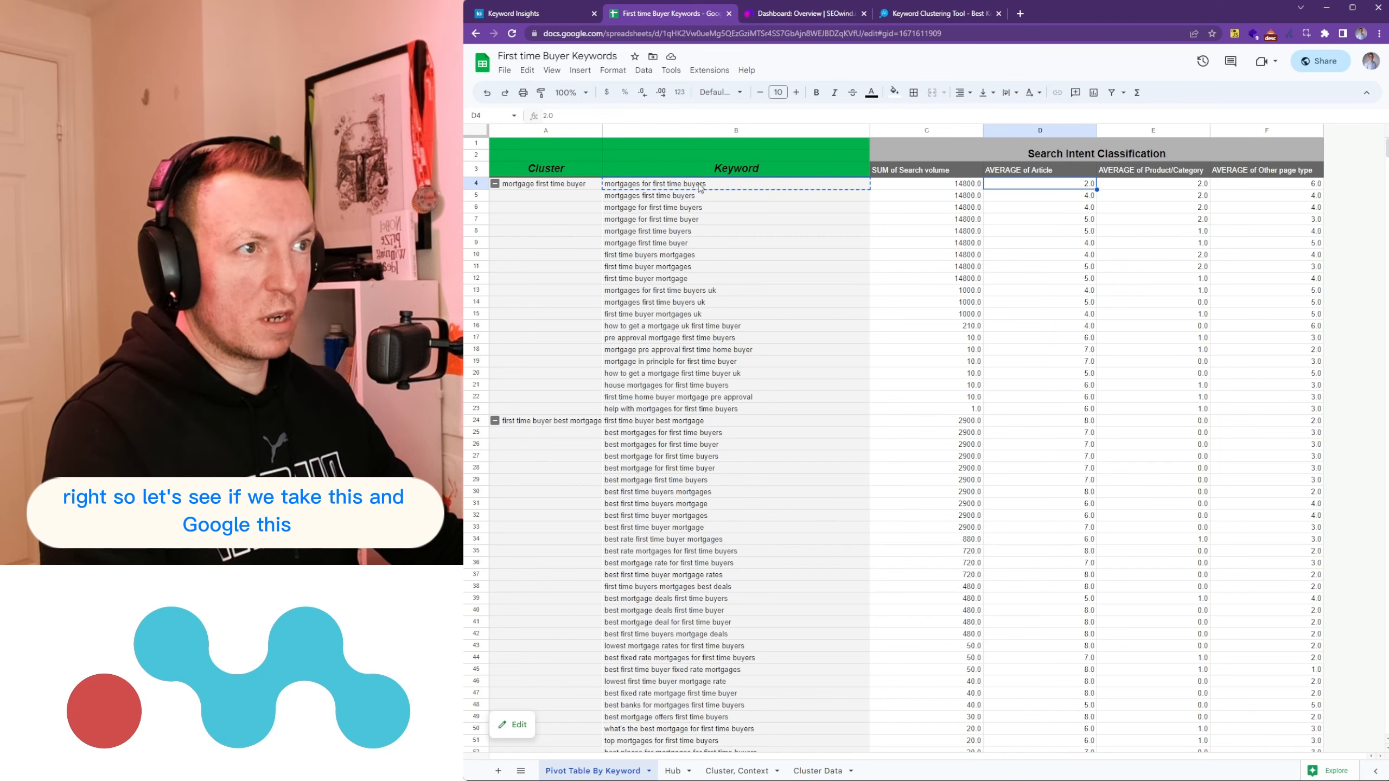
Step: Search Google for "mortgages for first time buyers" in a new browser tab
left_click(1014, 18)
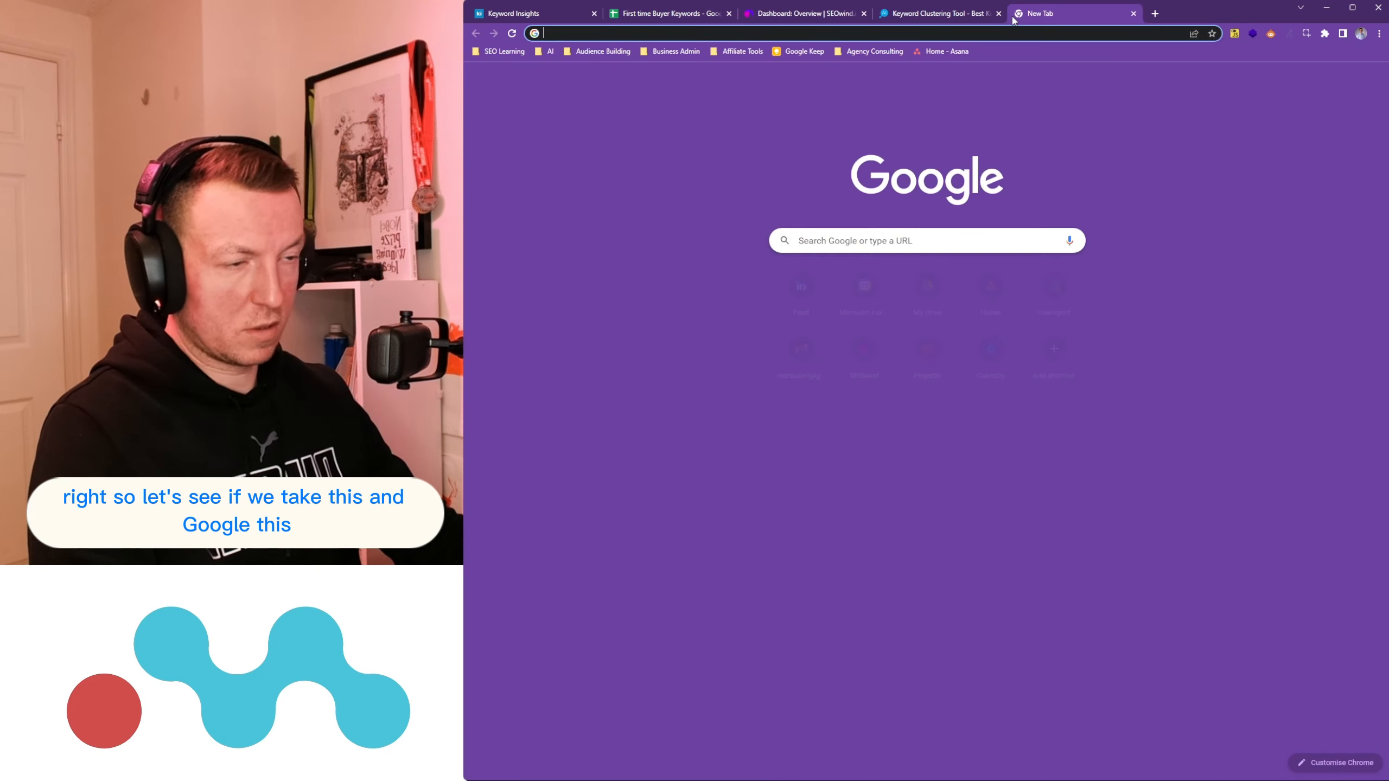
type("mortgages for first time buyers")
key("Return")
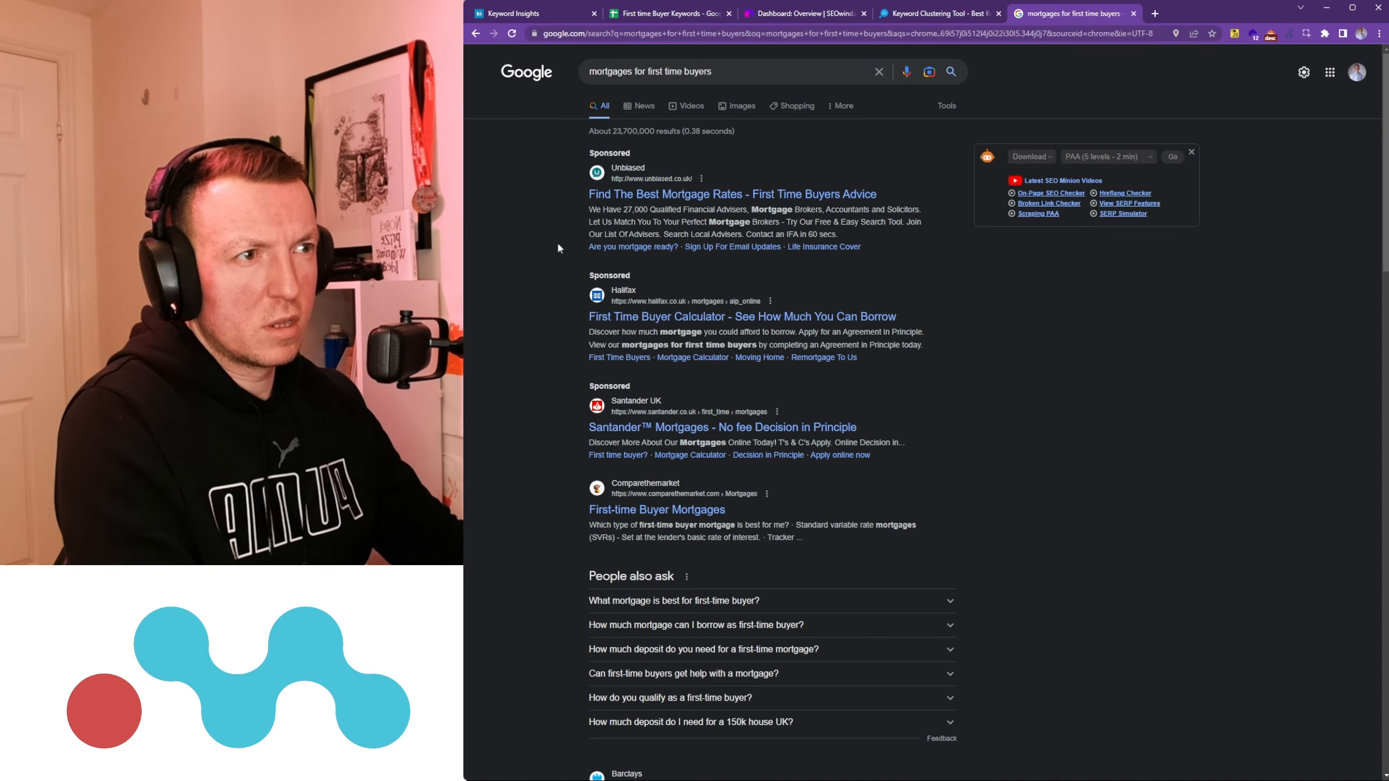
Step: Run the "mortgages for first time buyers" search on google.co.uk instead of google.com
scroll(580, 60, "down", 1)
left_click(582, 32)
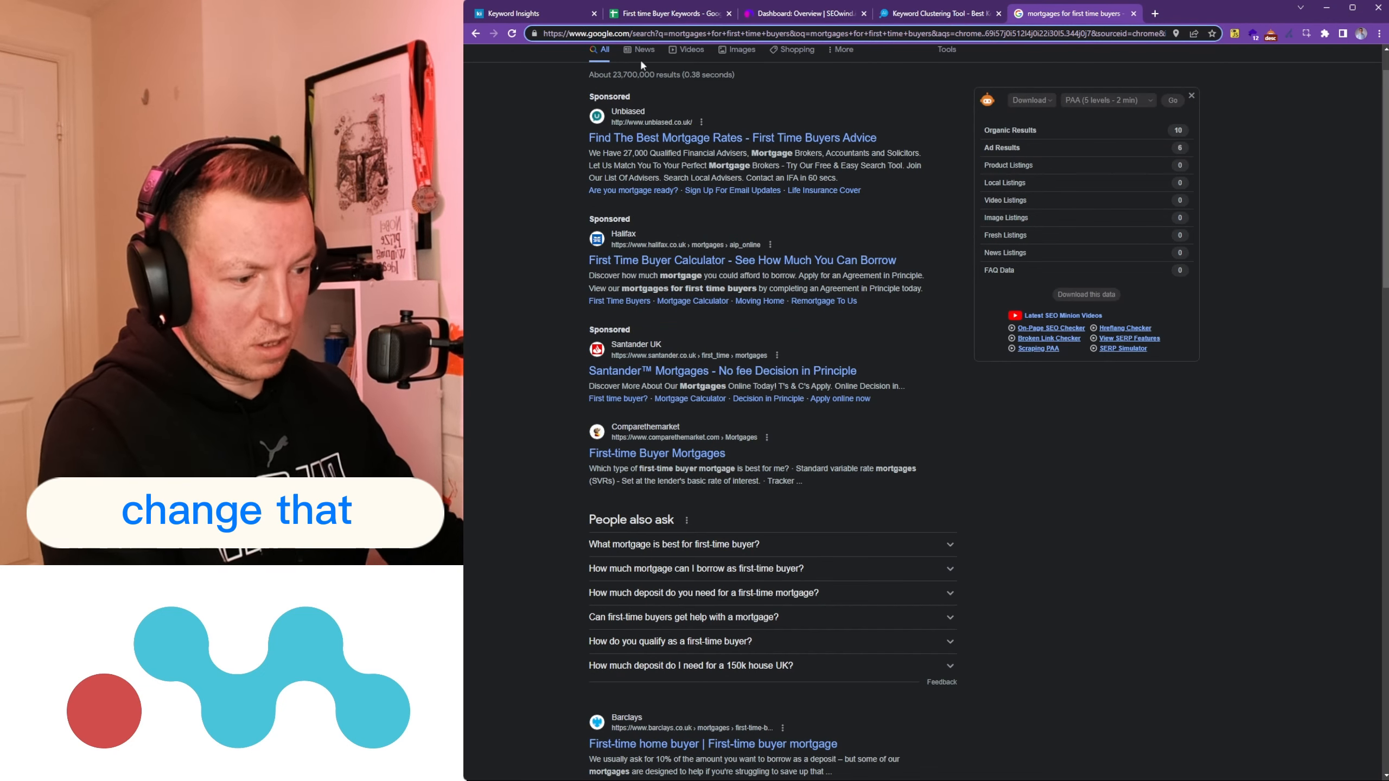
key("BackSpace")
type(".uk")
key("Return")
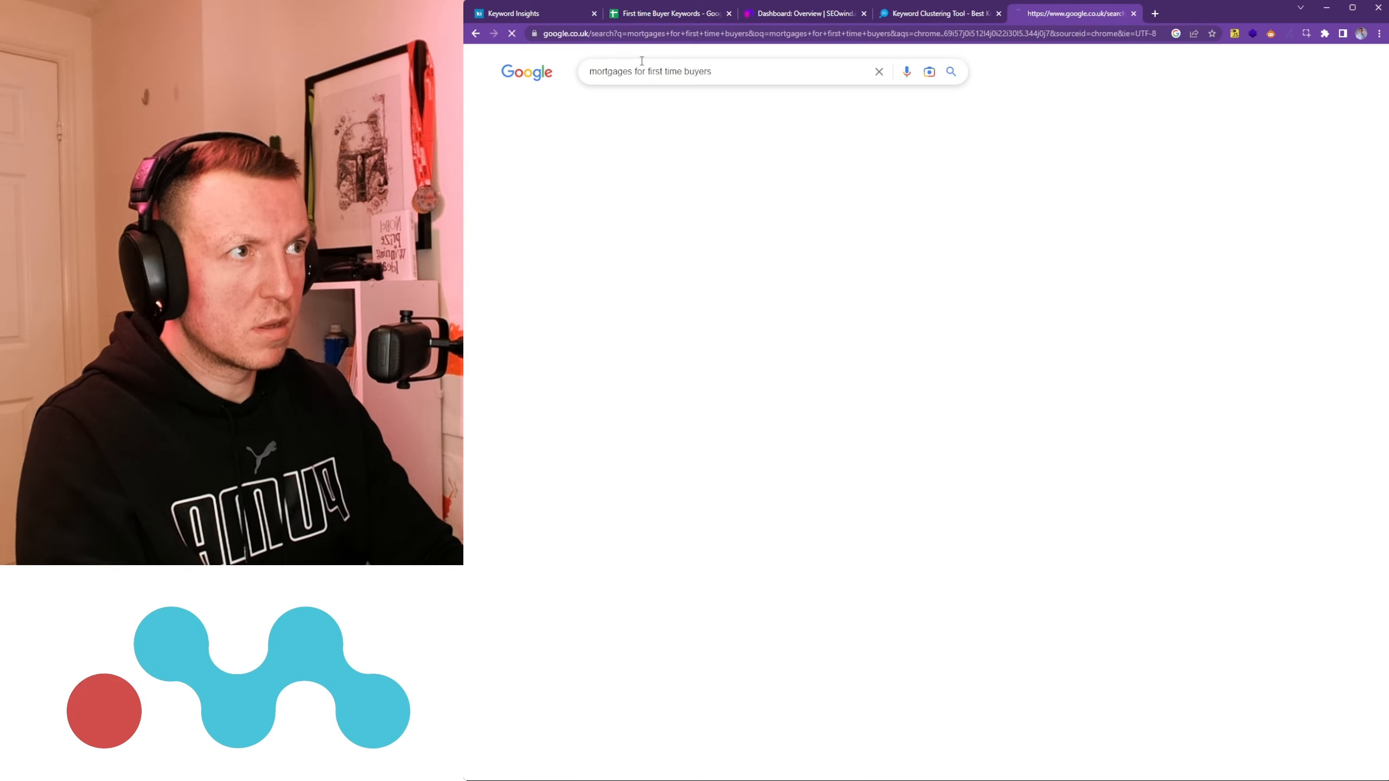
Step: Examine the sponsored listings, the Comparethemarket result and the People also ask questions on the UK results page
scroll(756, 322, "down", 3)
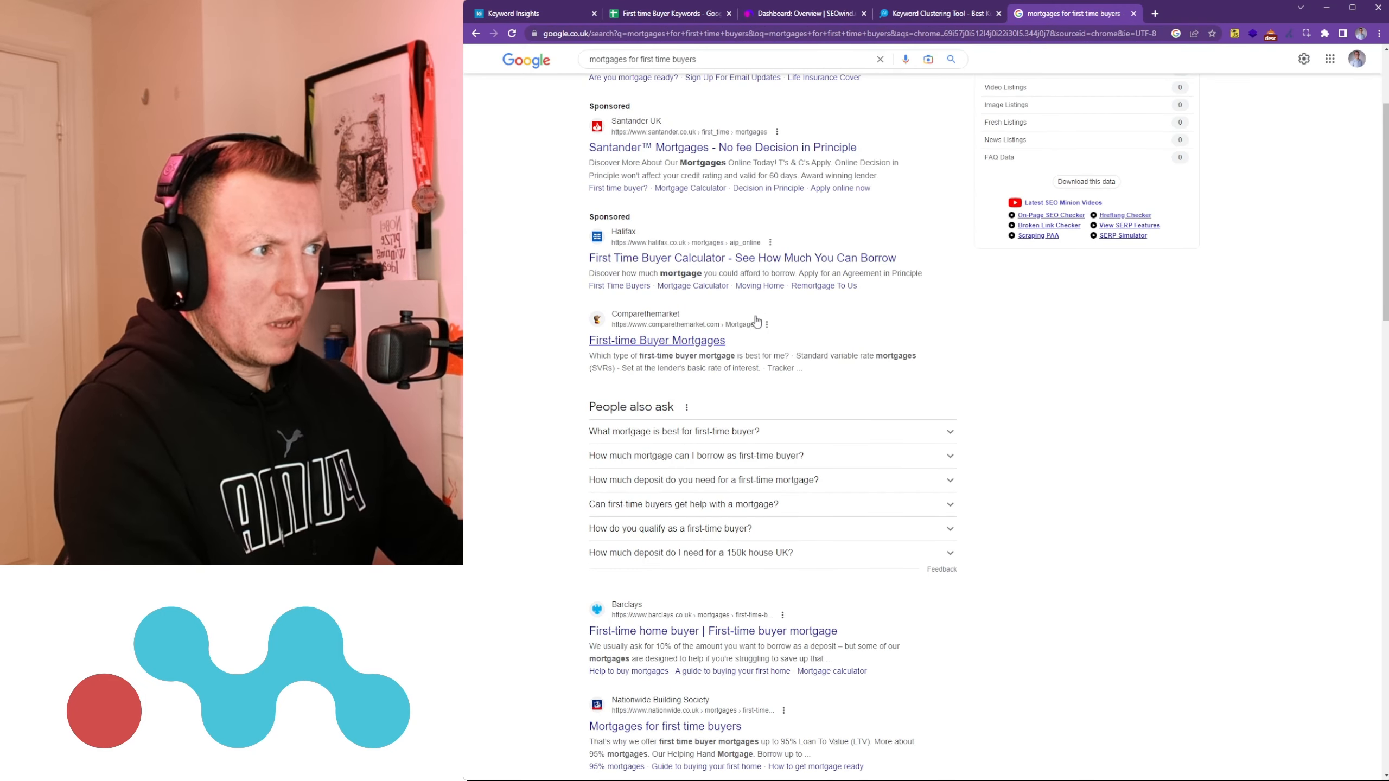
scroll(757, 322, "down", 2)
scroll(754, 320, "up", 4)
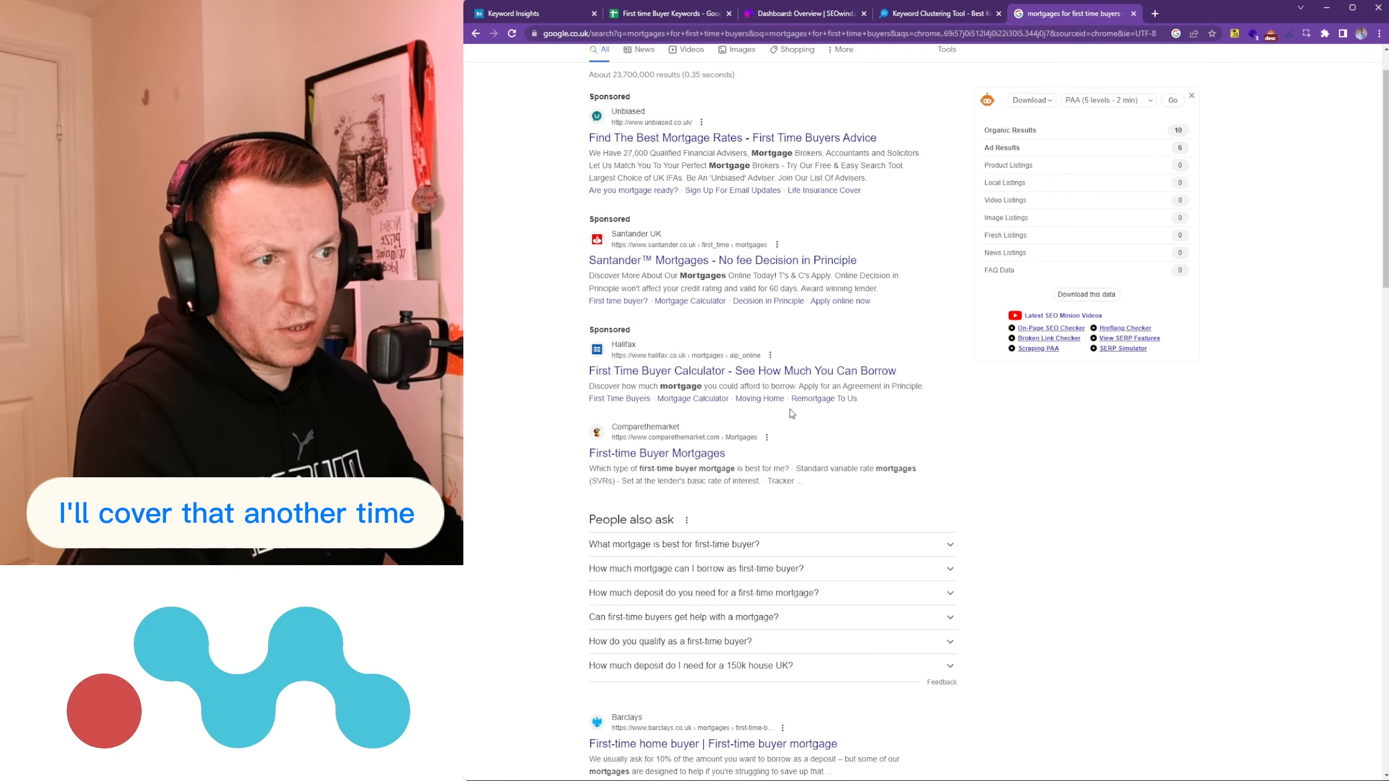
scroll(791, 412, "down", 2)
scroll(790, 407, "up", 2)
scroll(730, 395, "down", 3)
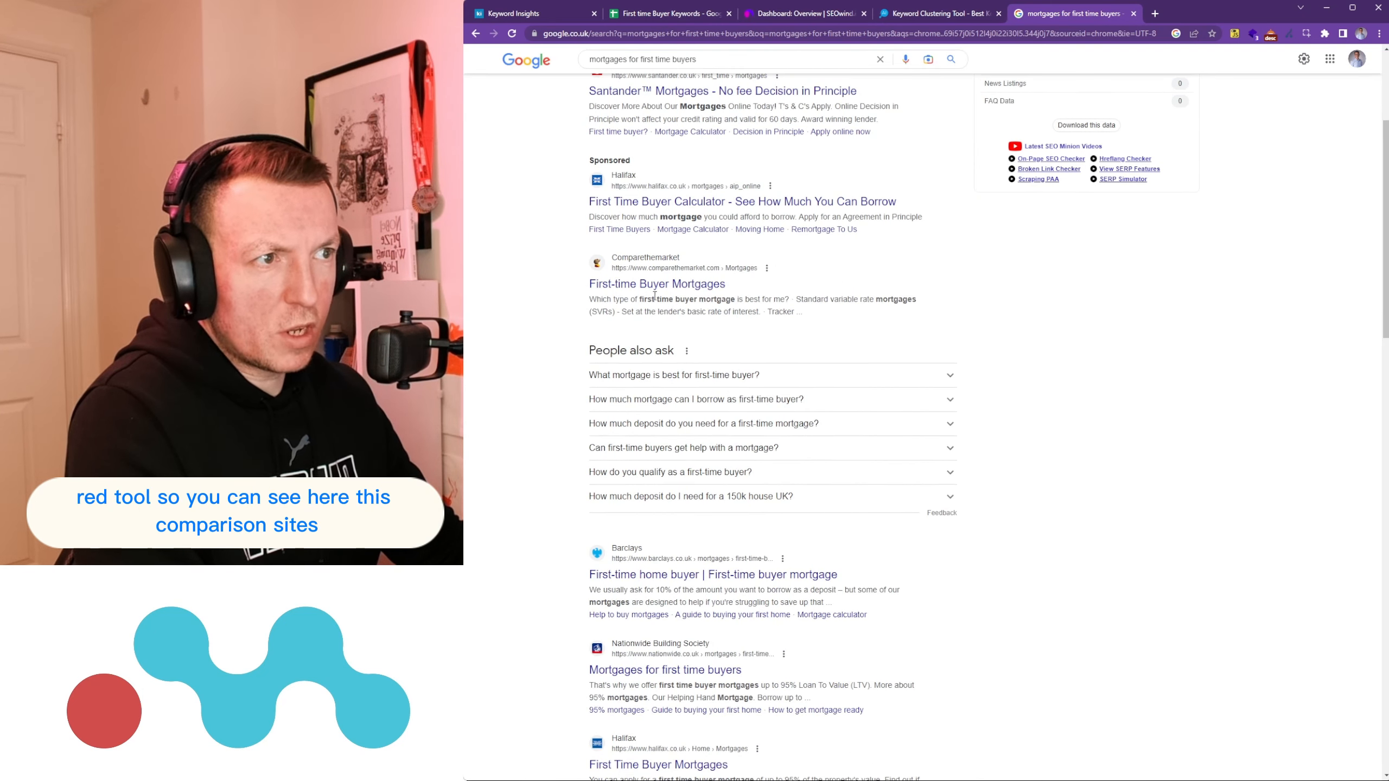
scroll(711, 444, "down", 3)
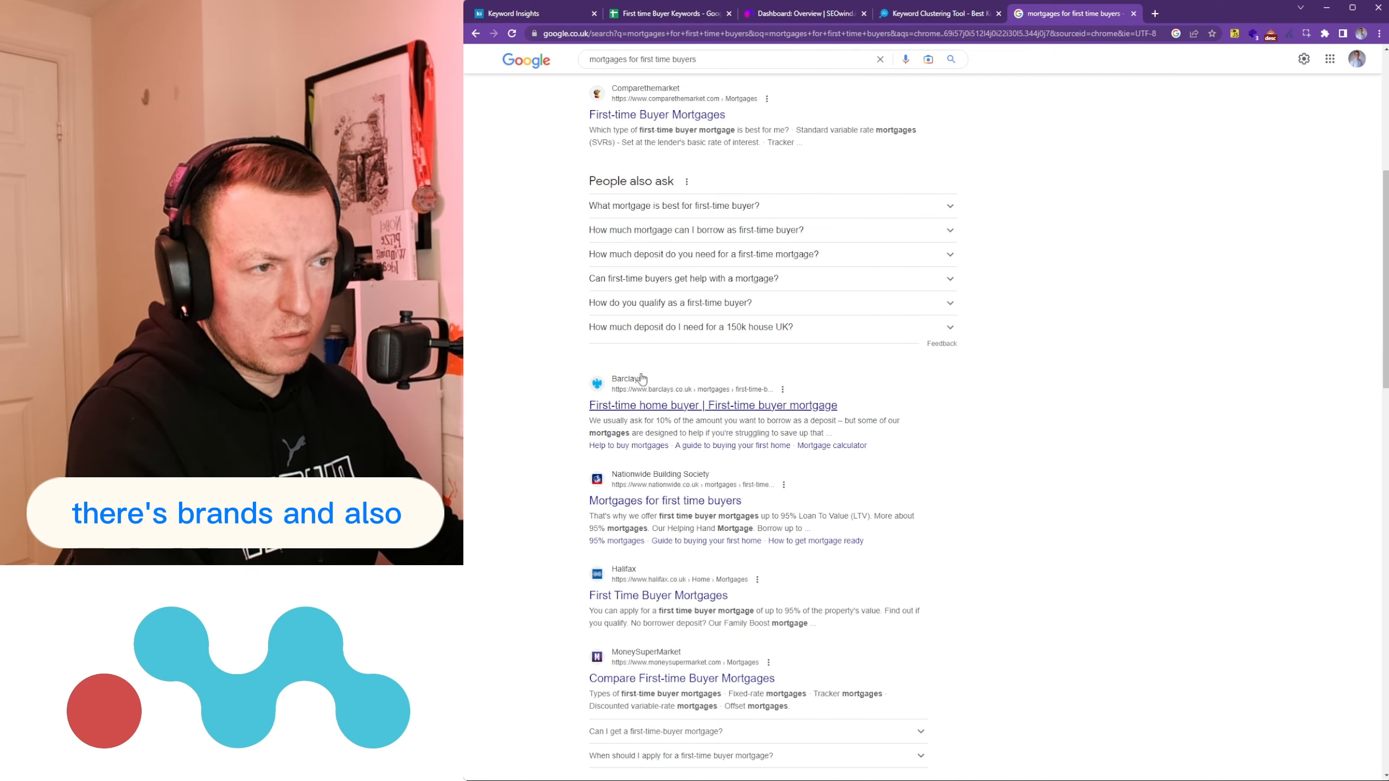
Step: Open the Barclays first-time home buyer page from the results to examine its content, and return to the search results
left_click(653, 405)
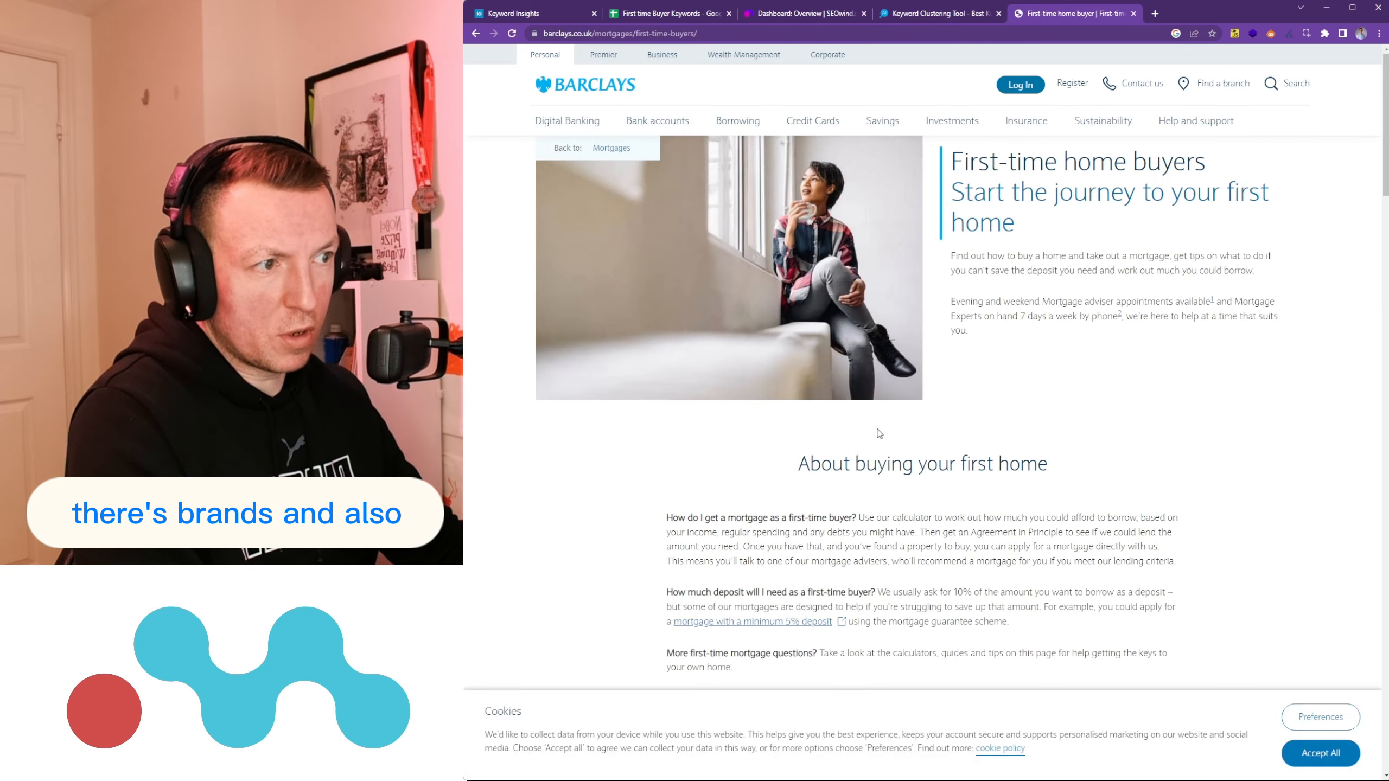
scroll(879, 434, "down", 2)
scroll(879, 434, "up", 2)
left_click(475, 33)
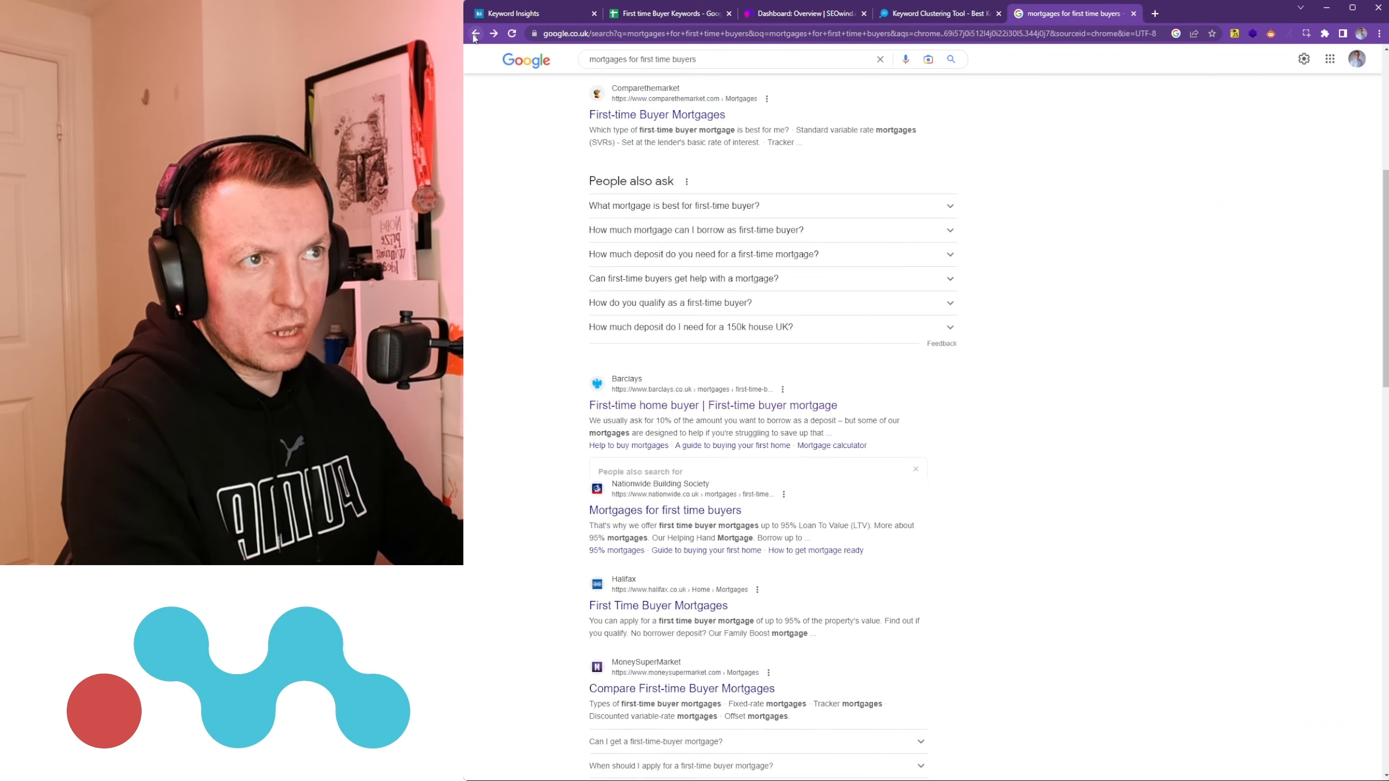
Step: Examine which banks, comparison sites and guides rank in the remaining organic results below Barclays
scroll(700, 377, "down", 4)
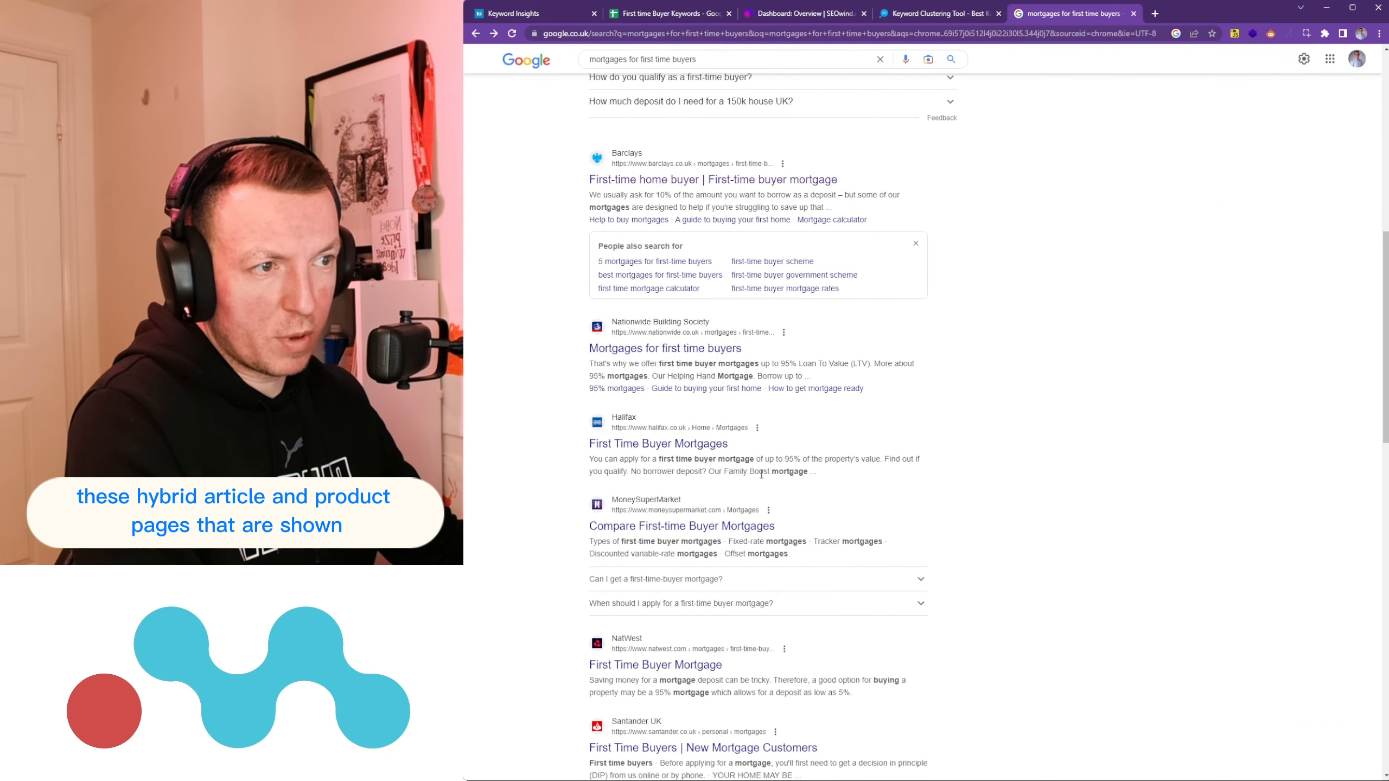
scroll(761, 474, "down", 9)
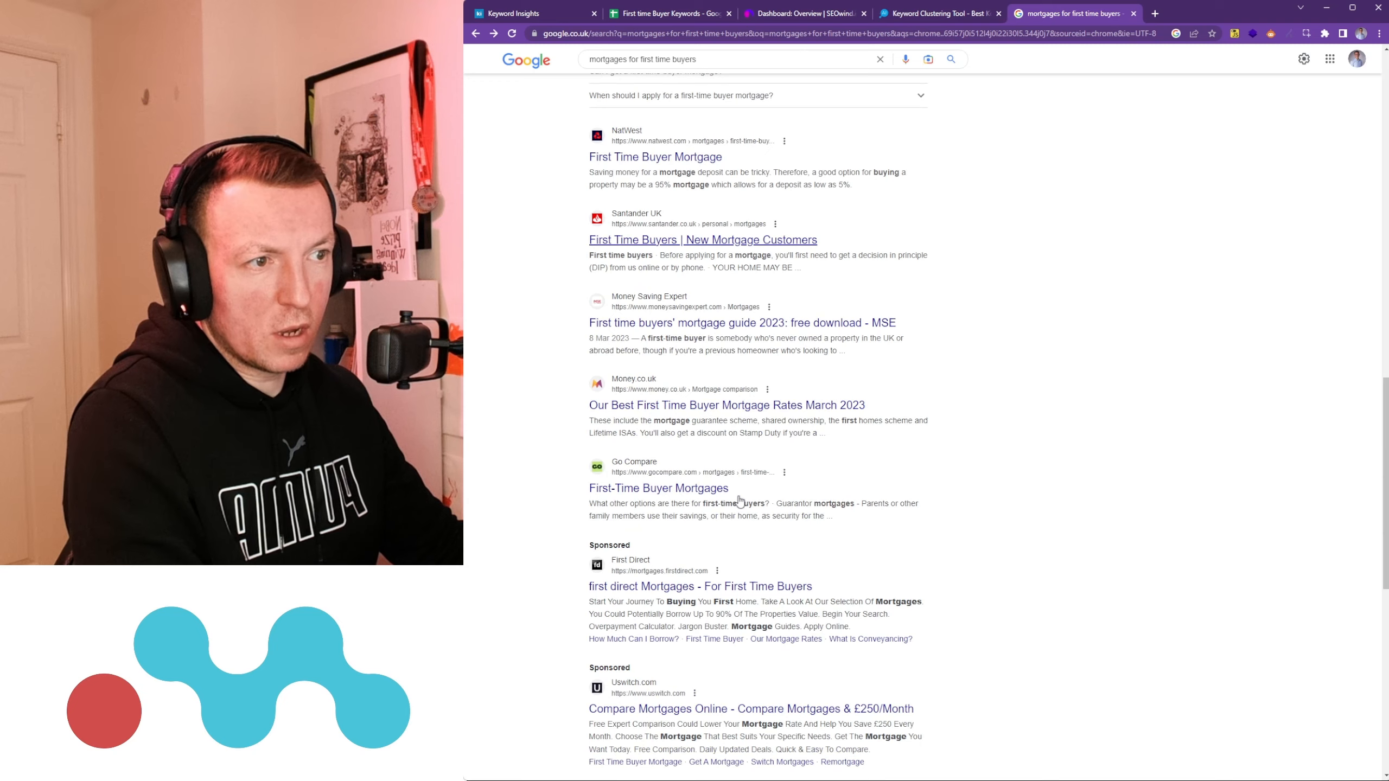
scroll(741, 495, "up", 5)
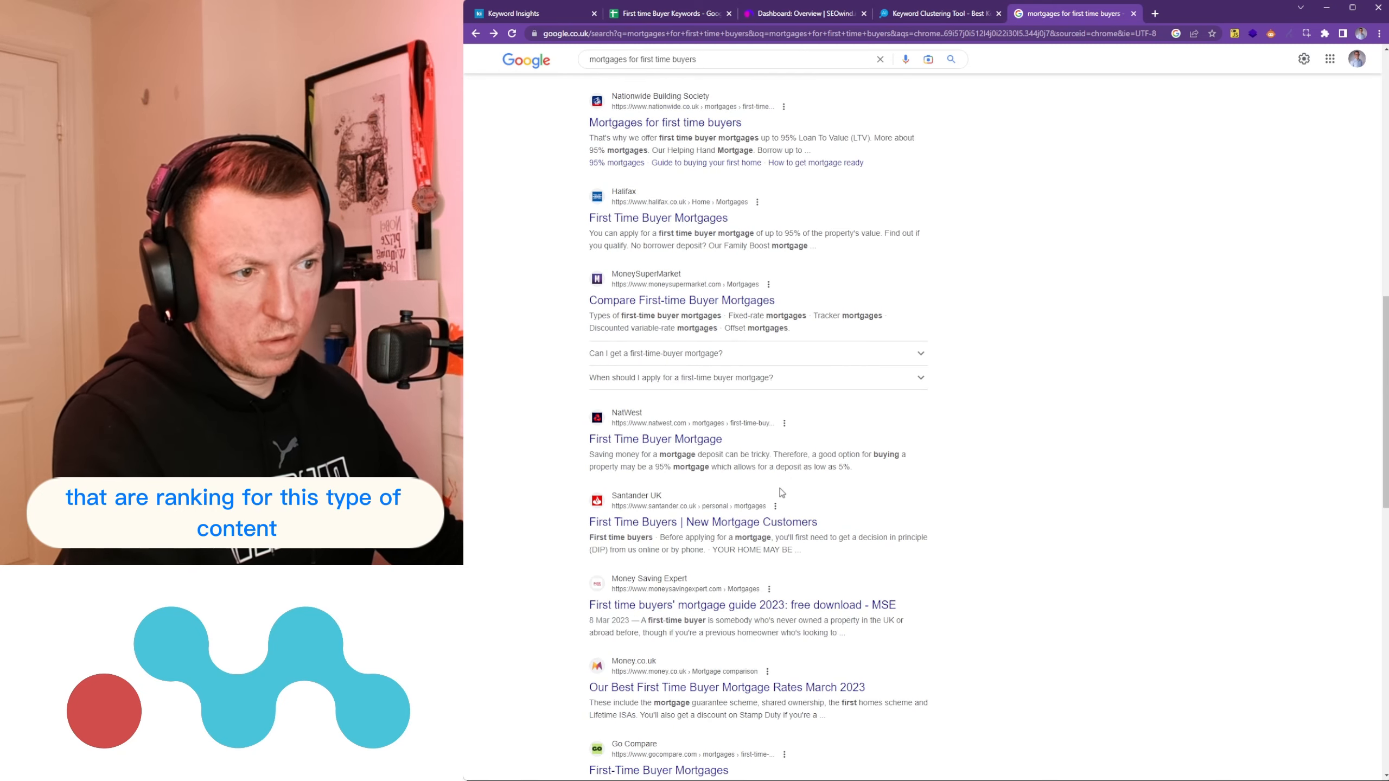
scroll(797, 499, "up", 5)
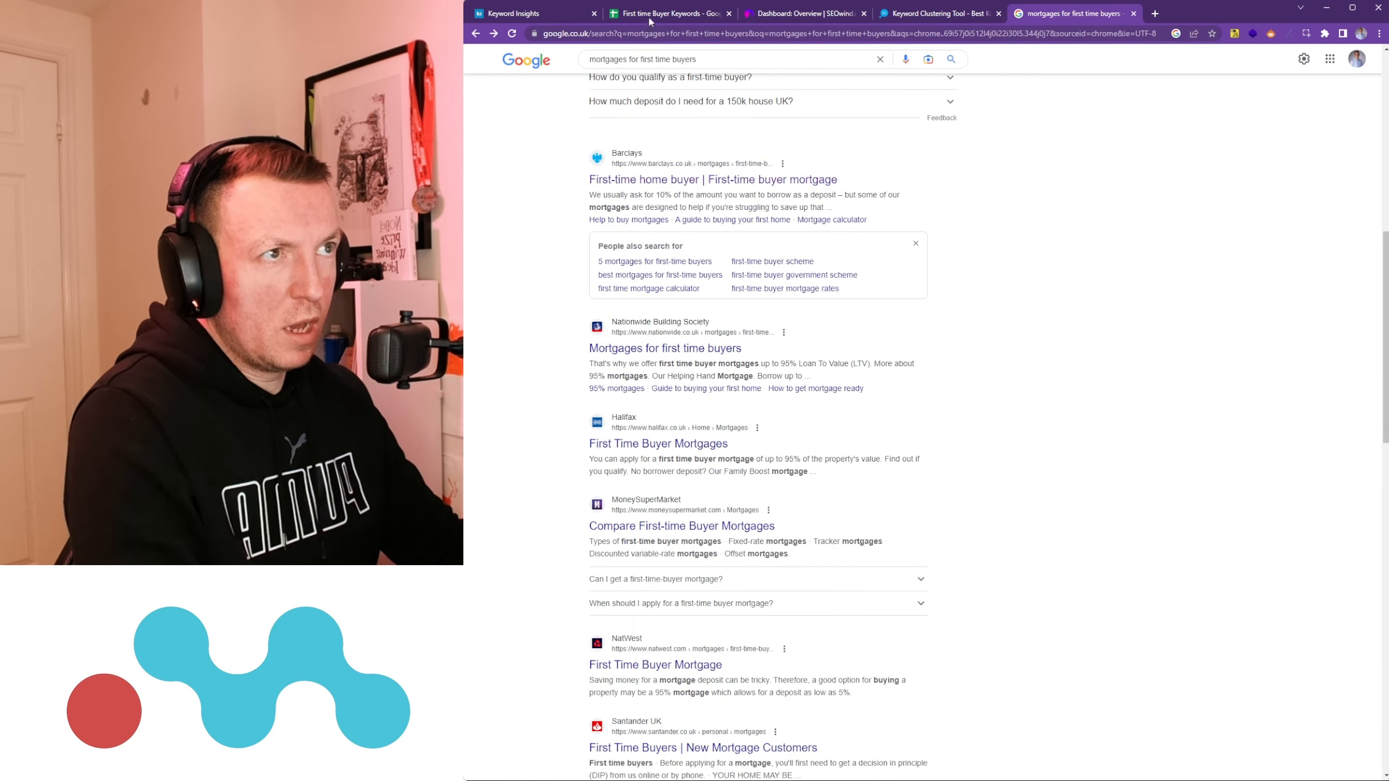
Step: Return to the First time Buyer Keywords spreadsheet and examine the first cluster's Other page type and Article intent averages
key("ctrl+2")
left_click(1261, 211)
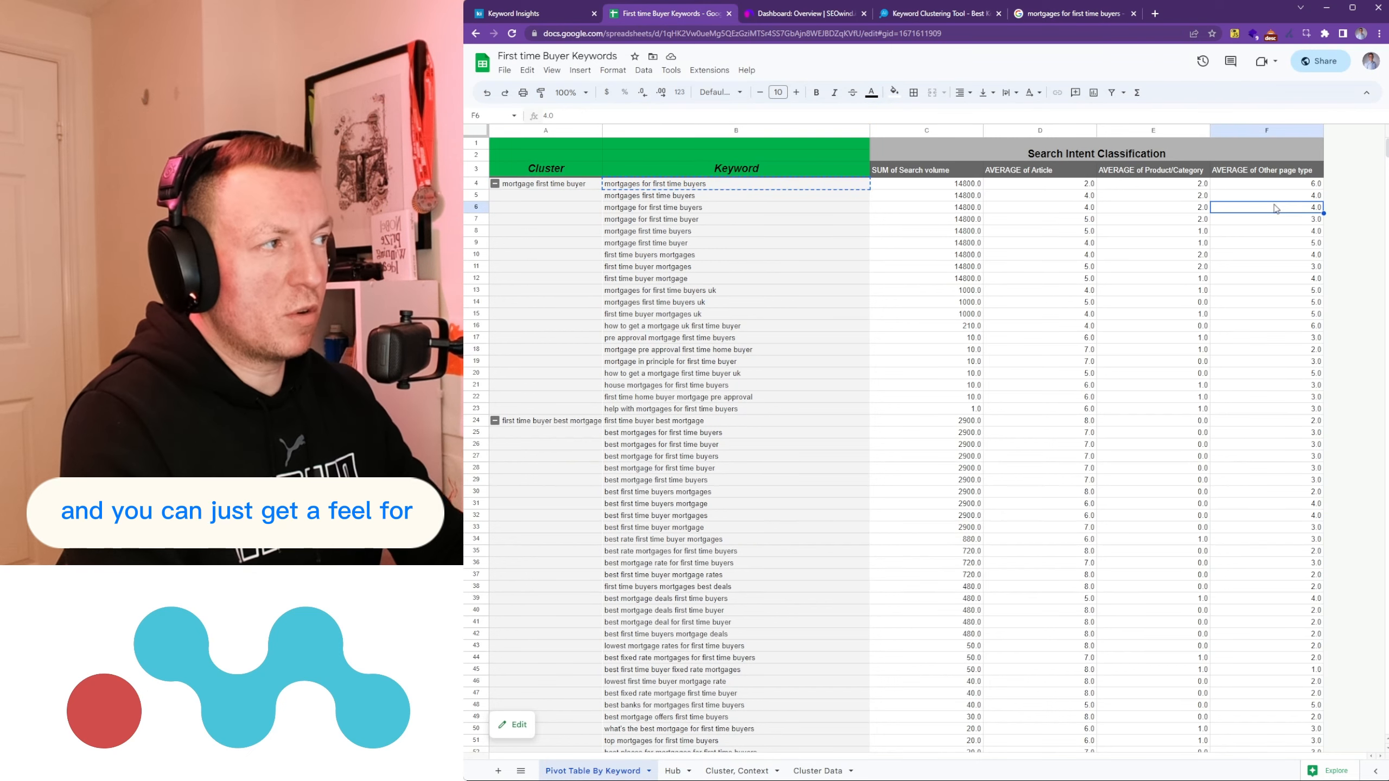
left_click(1274, 197)
key("Down")
key("Down")
key("Down")
key("Down")
key("Down")
key("Down")
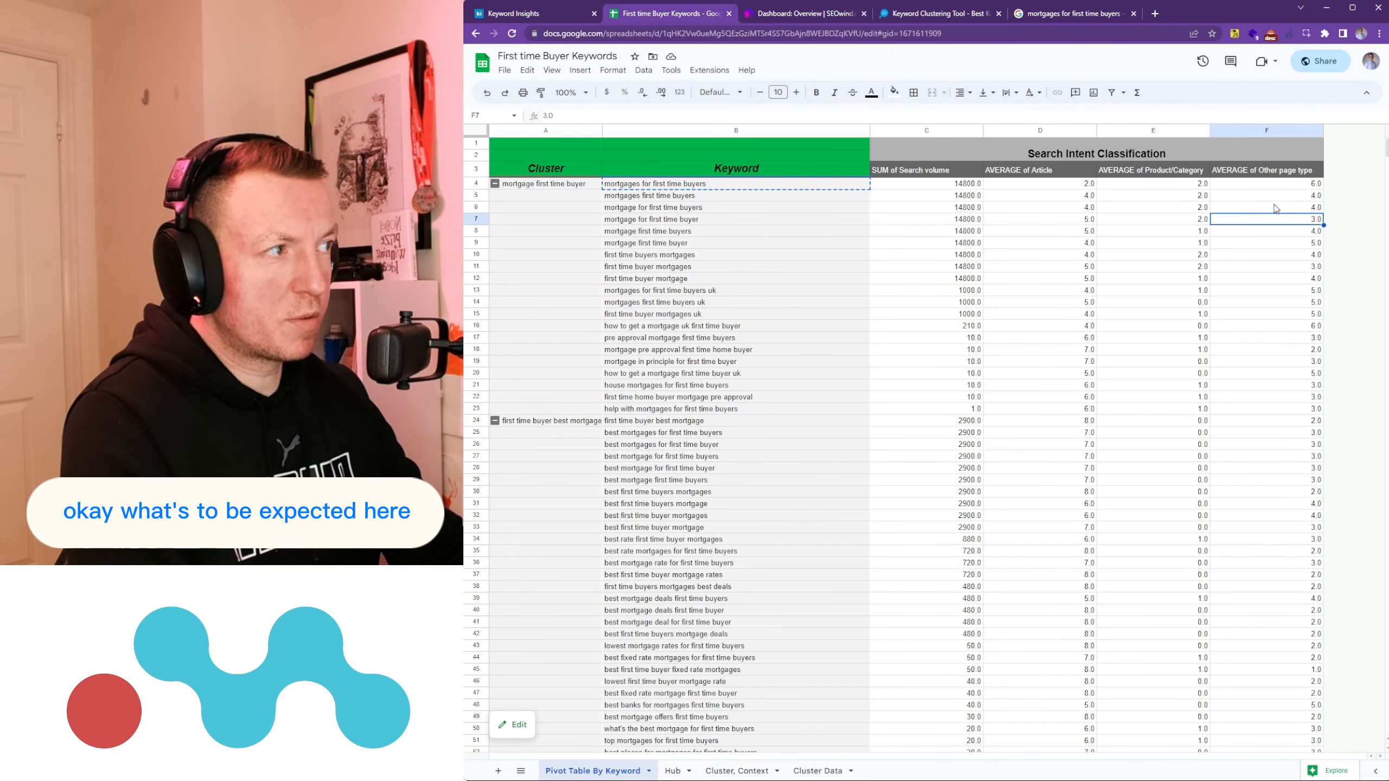
key("Left")
key("Left")
key("Up")
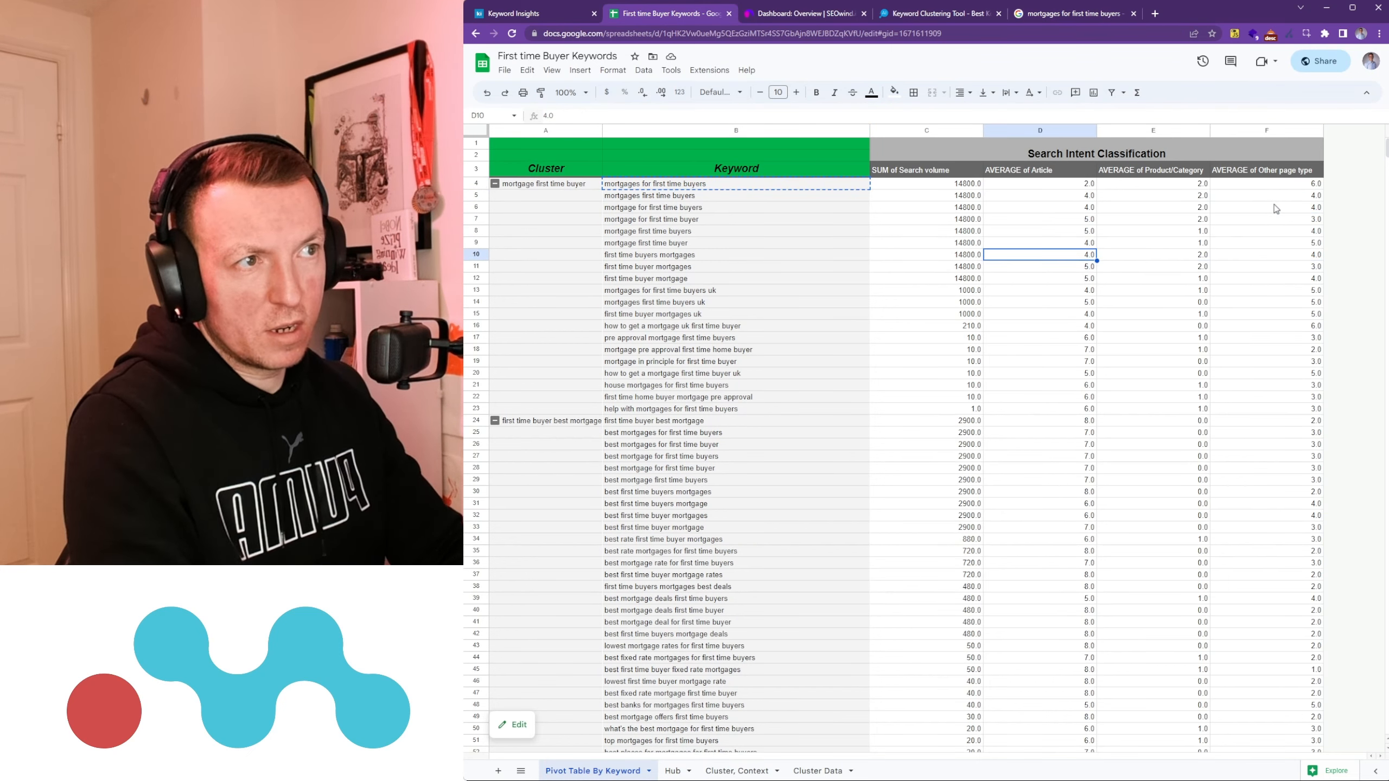
Step: Review the first cluster's search volumes, and examine the three intent averages in the row for "mortgages for first time buyers"
key("Left")
key("Up")
key("Up")
key("Up")
key("Up")
key("Up")
key("Up")
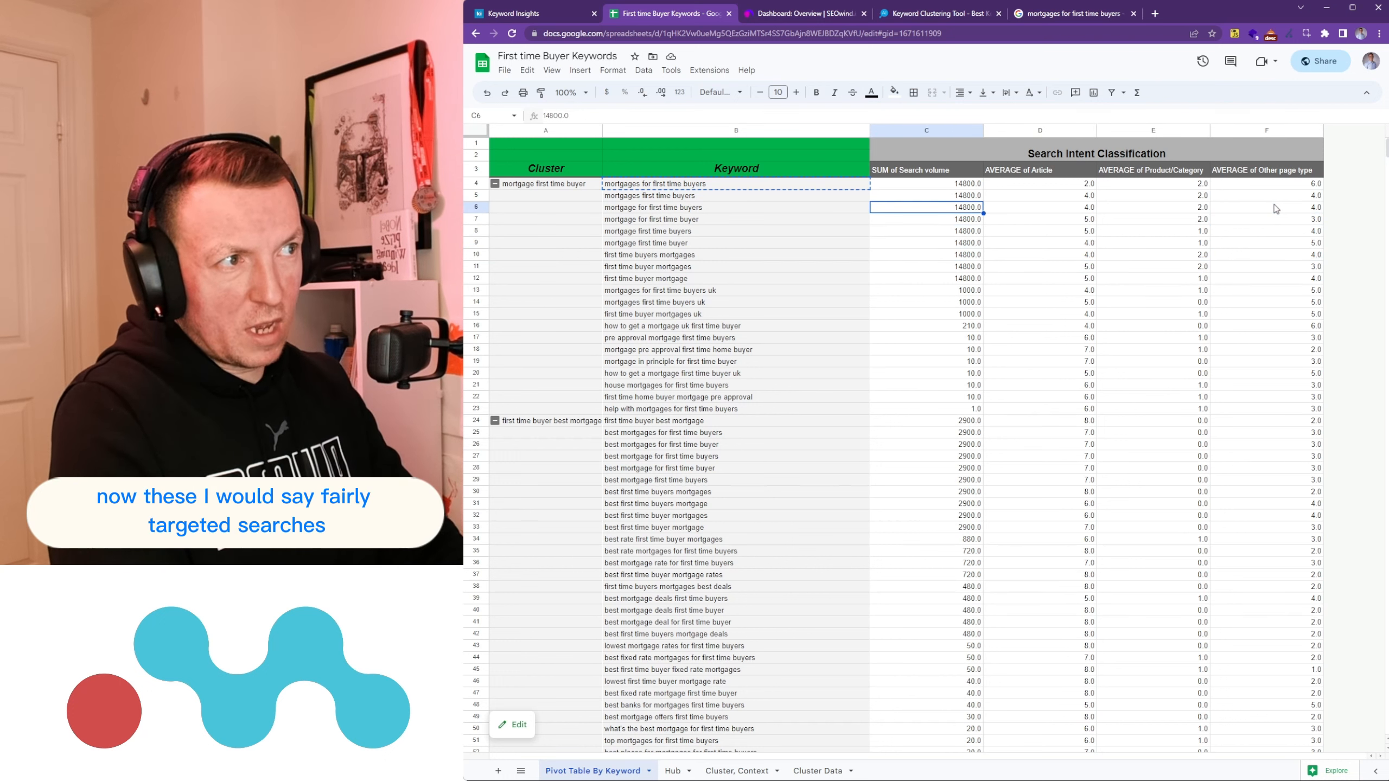
key("Left")
key("Right")
key("Right")
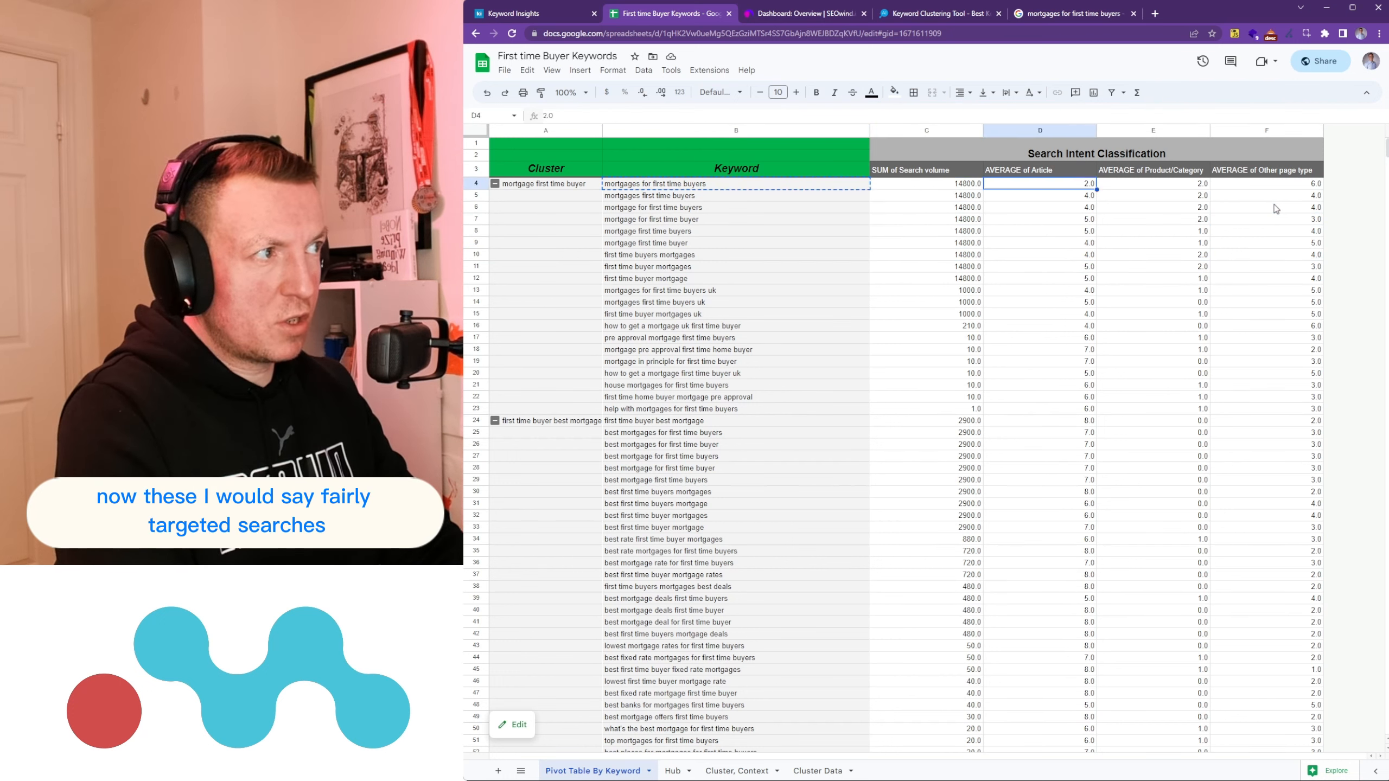
key("Right")
key("Right")
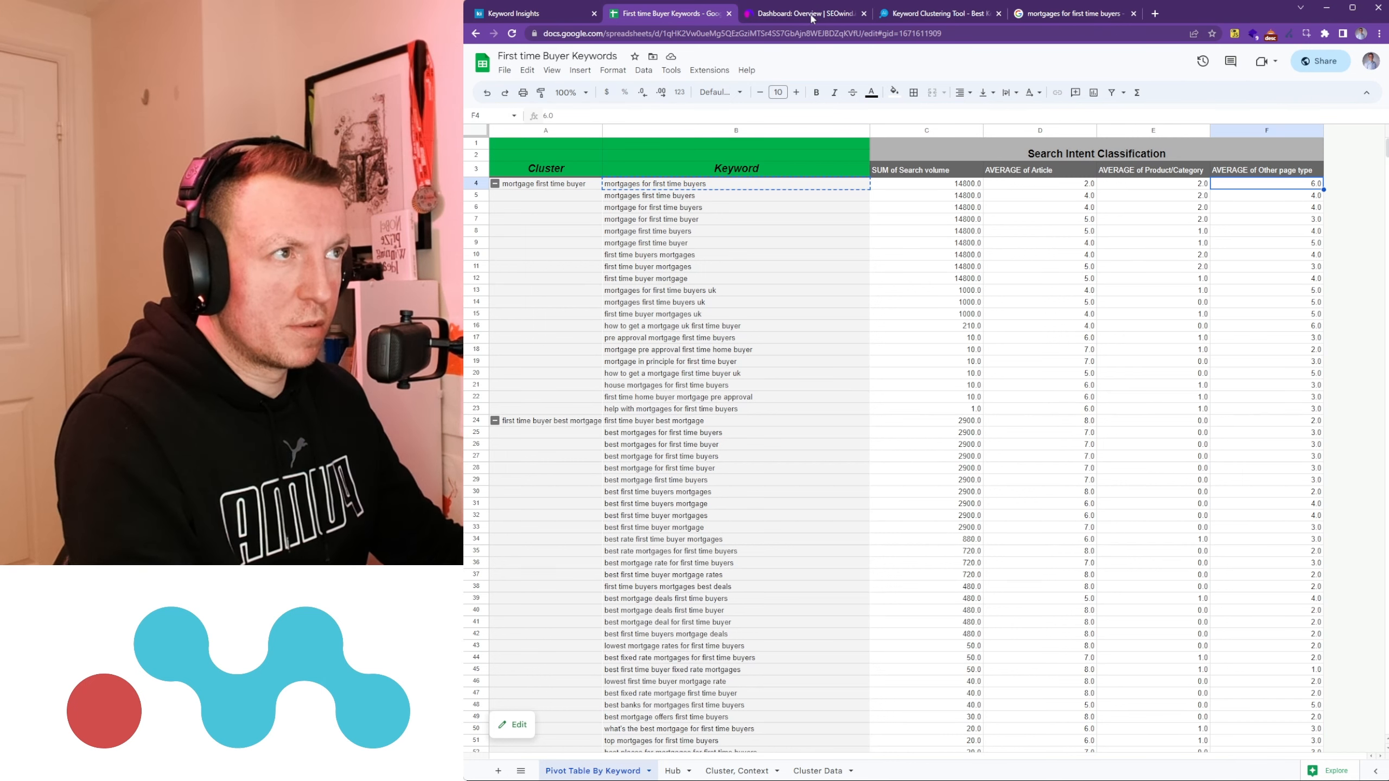
Step: Open the "mortgages for first time buyers" brief in SEOwind and compare its Competitive Analysis rankings with the Google results
left_click(812, 15)
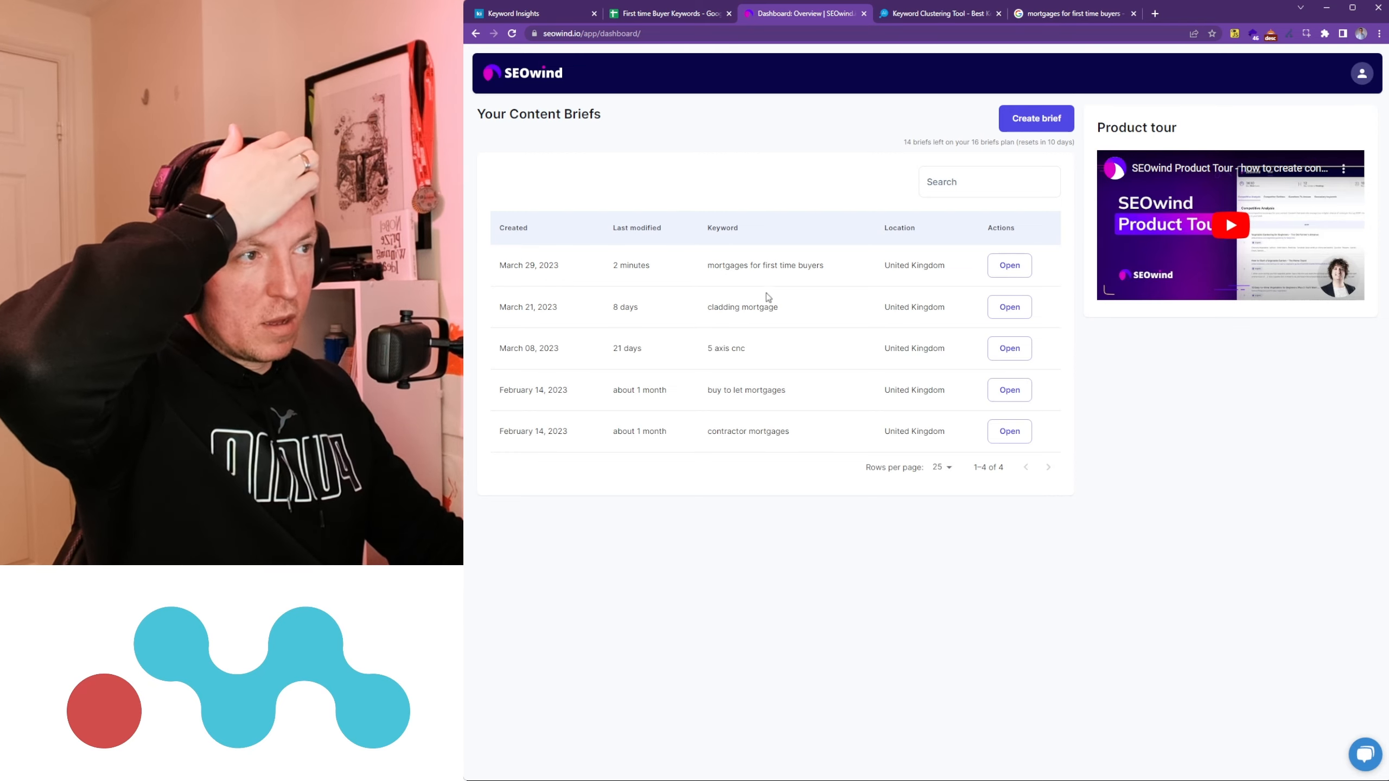
left_click(1009, 266)
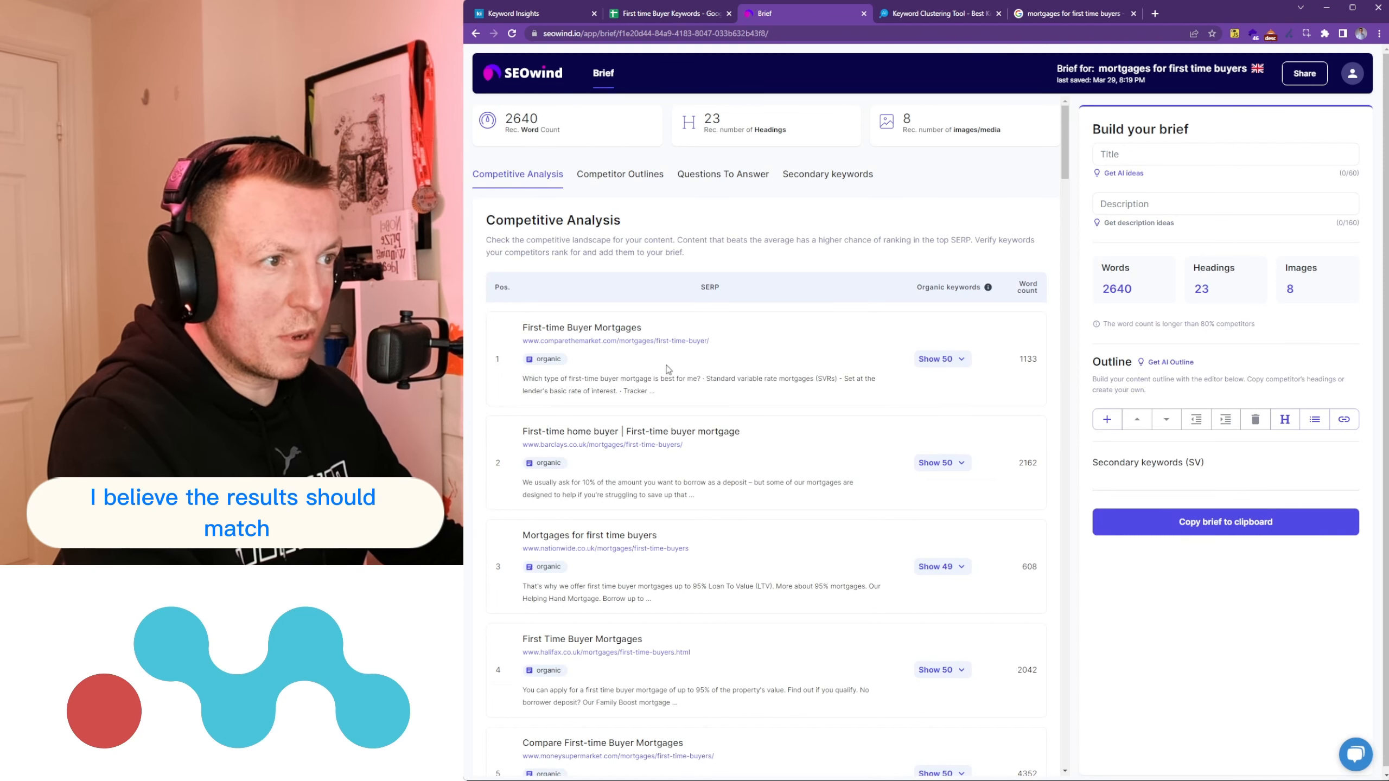
left_click(1033, 16)
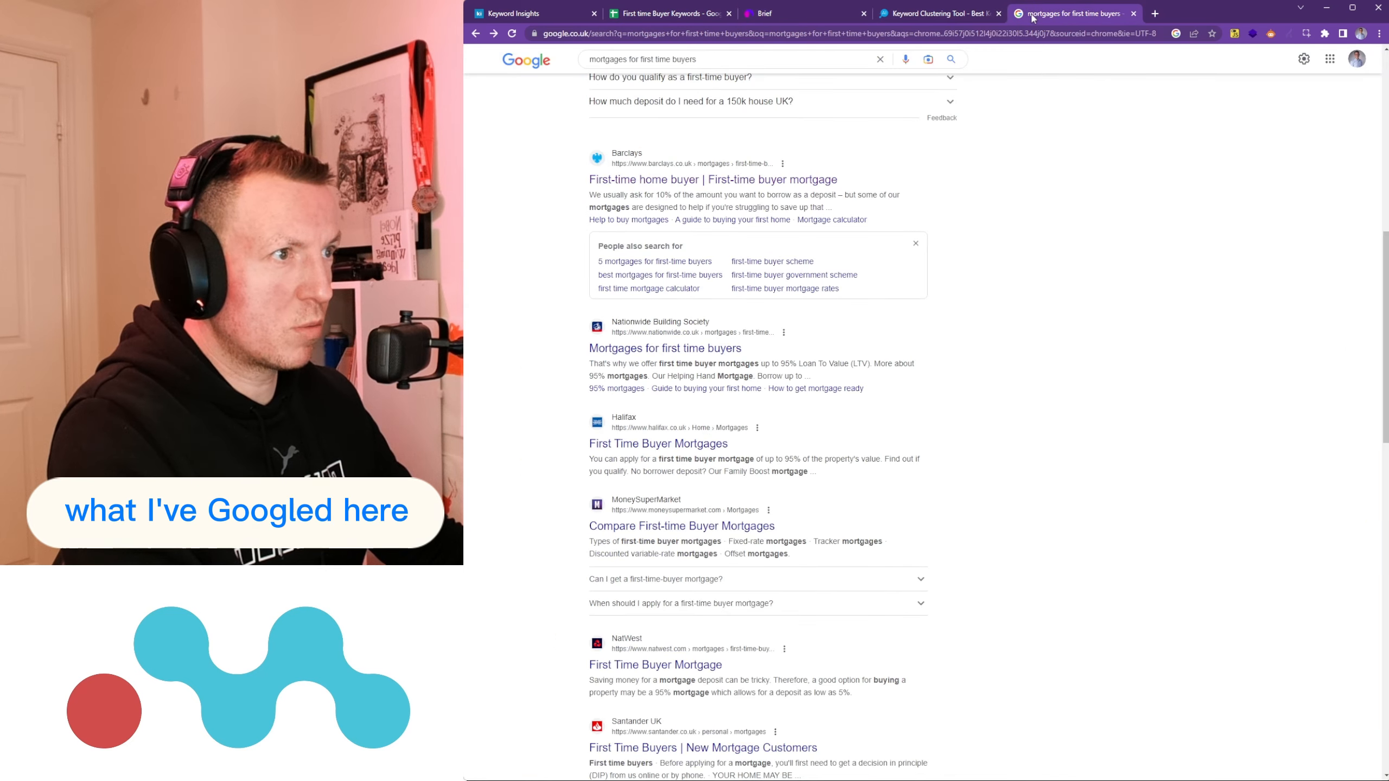
left_click(854, 16)
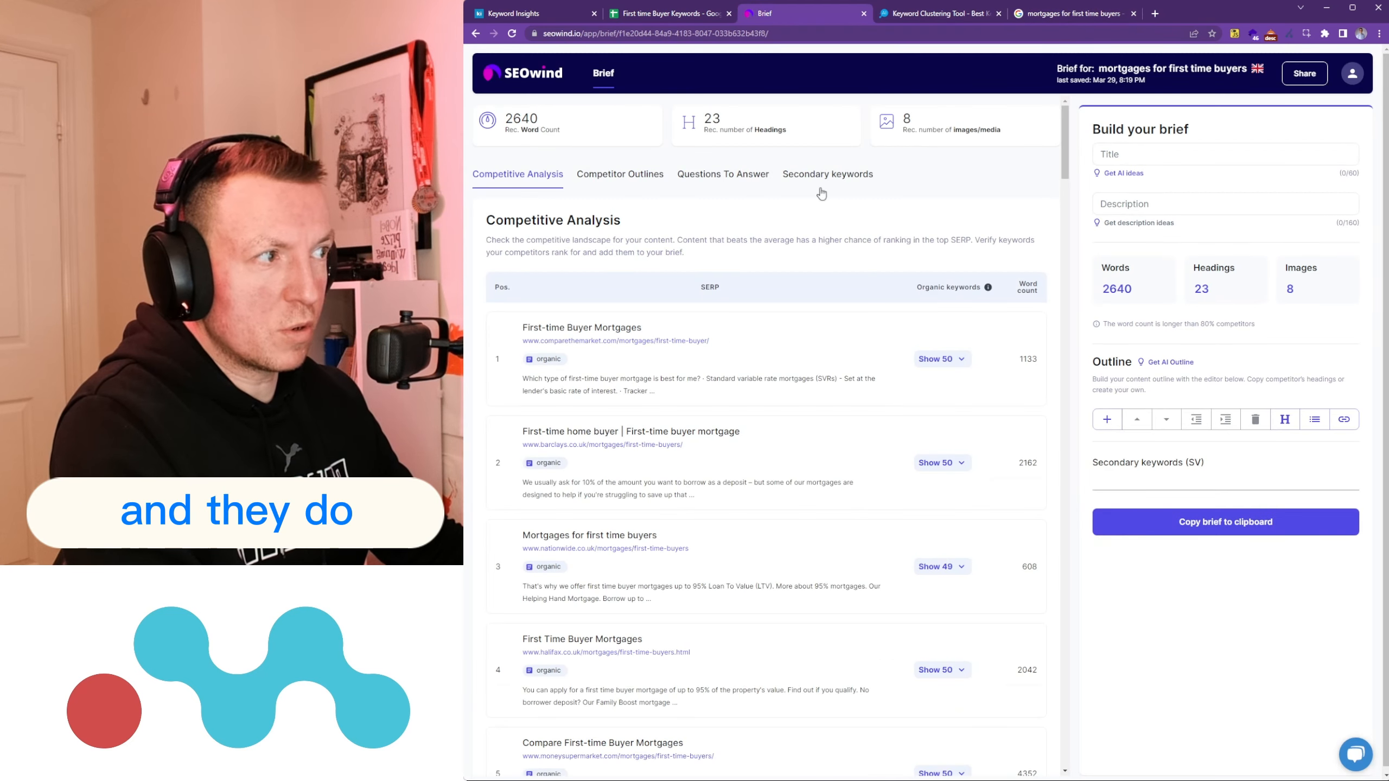